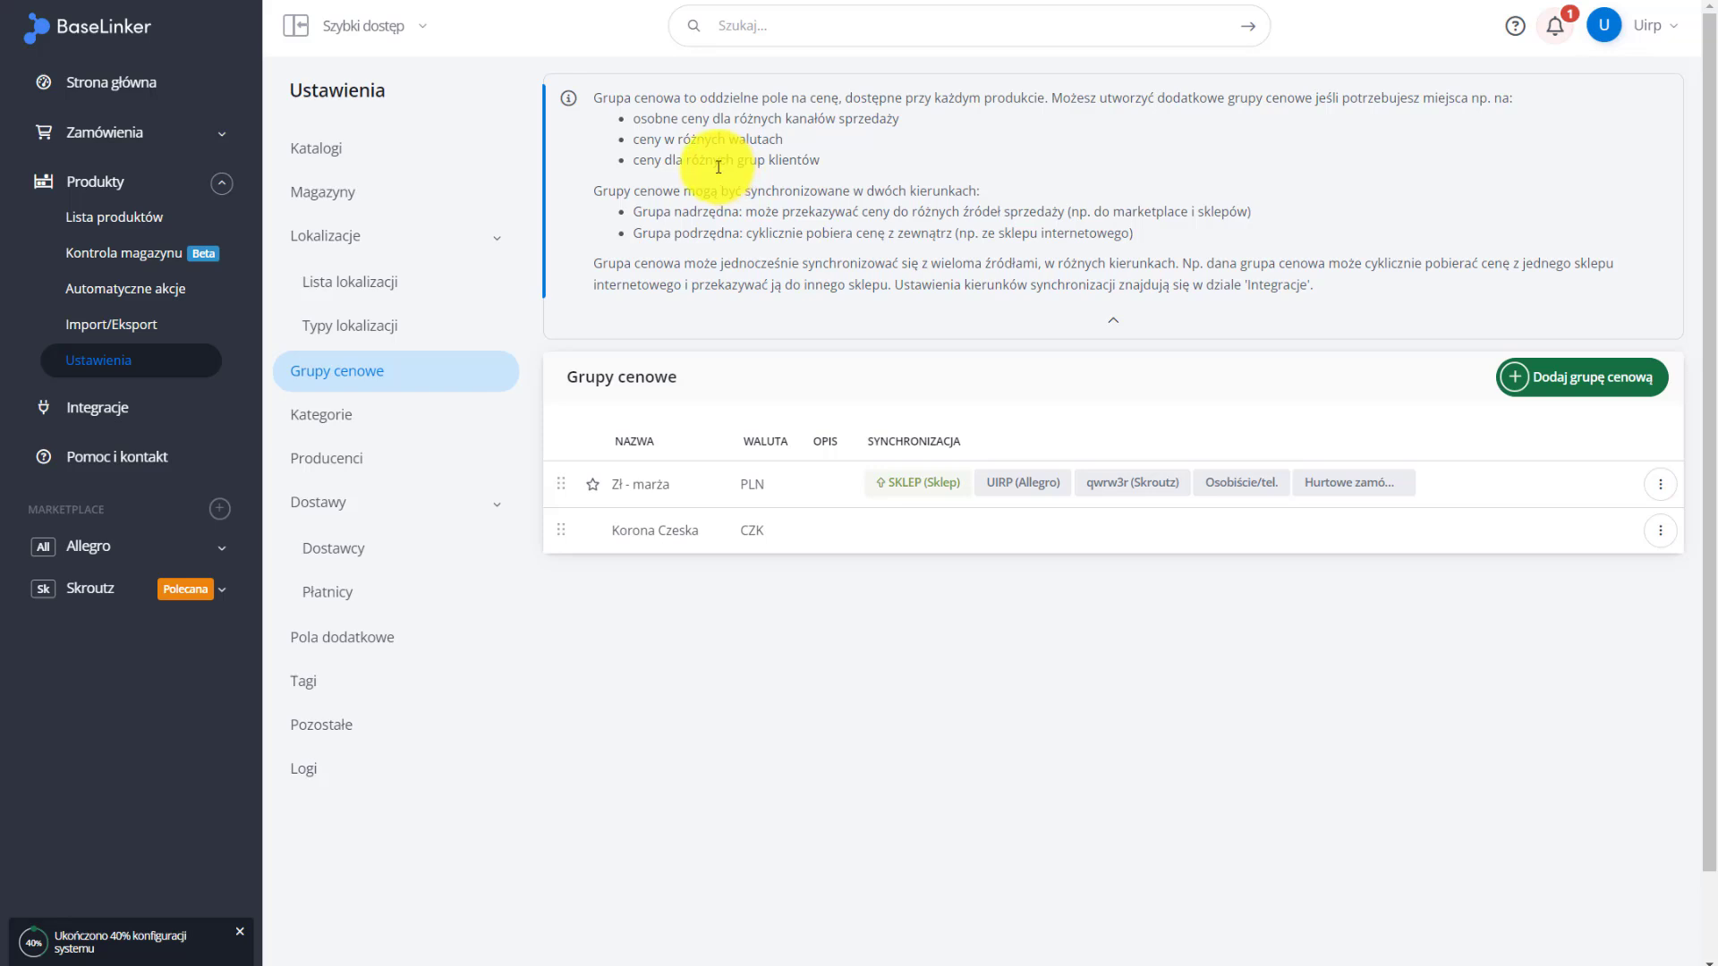
# Review the price fields in the sales and warehouse details of the children's beach hat product "Ariana", then close the product
pyautogui.click(82, 220)
pyautogui.click(622, 336)
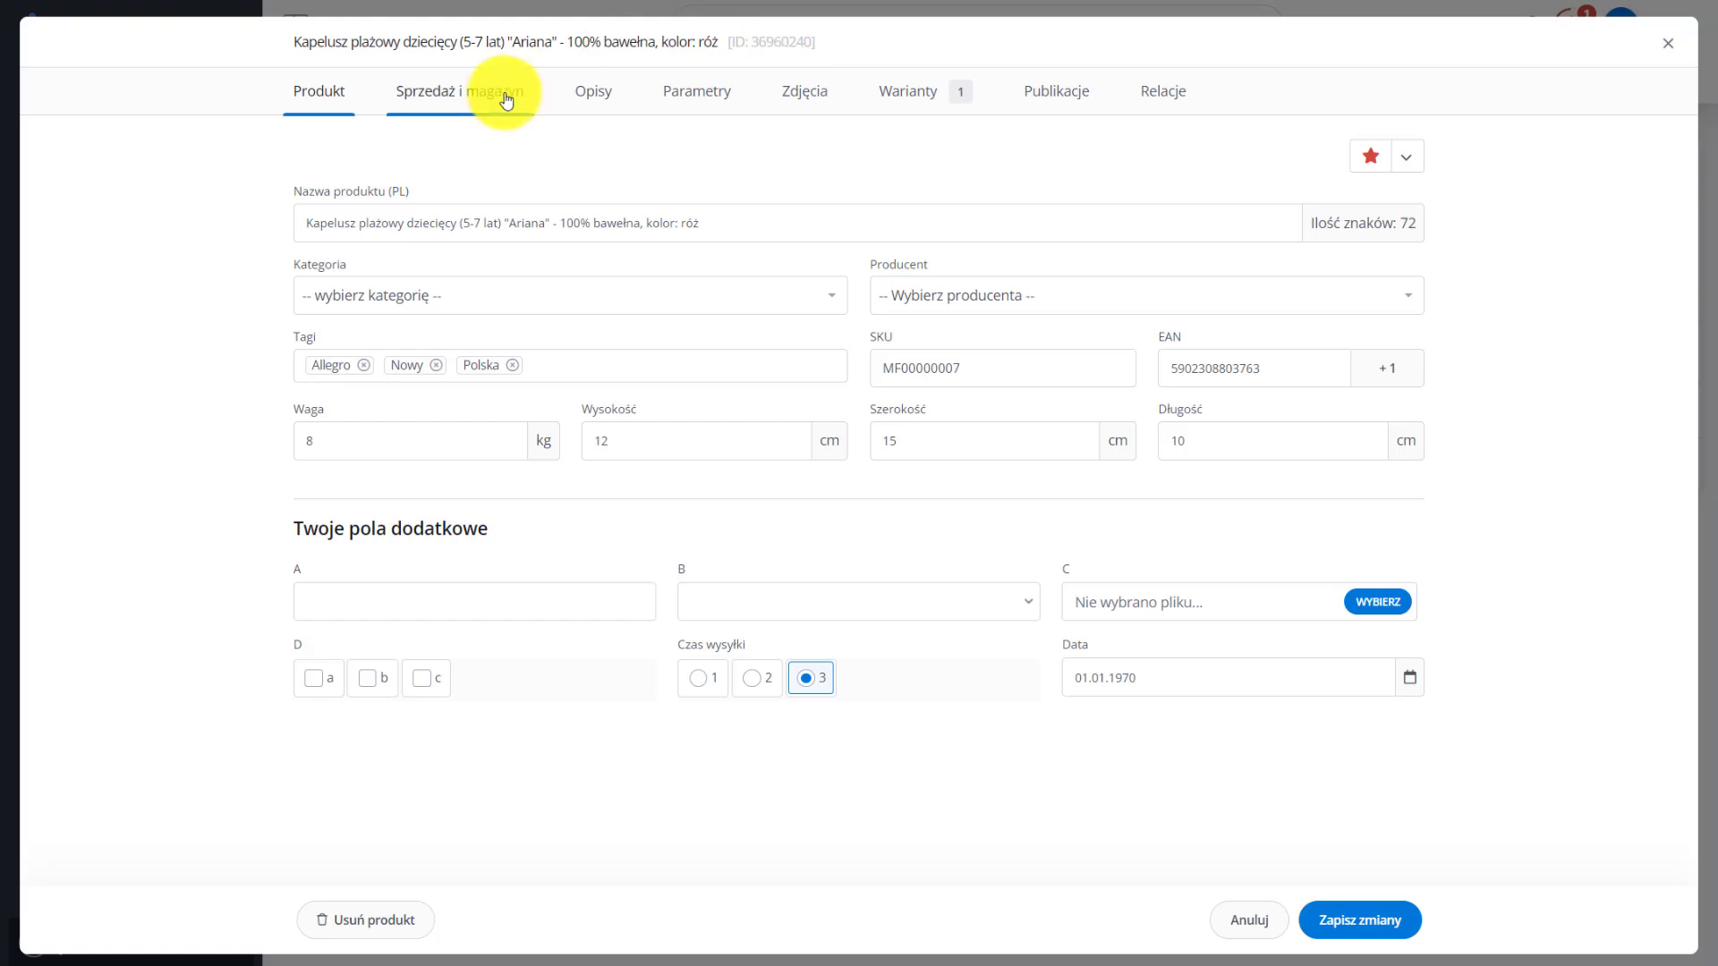
pyautogui.click(506, 98)
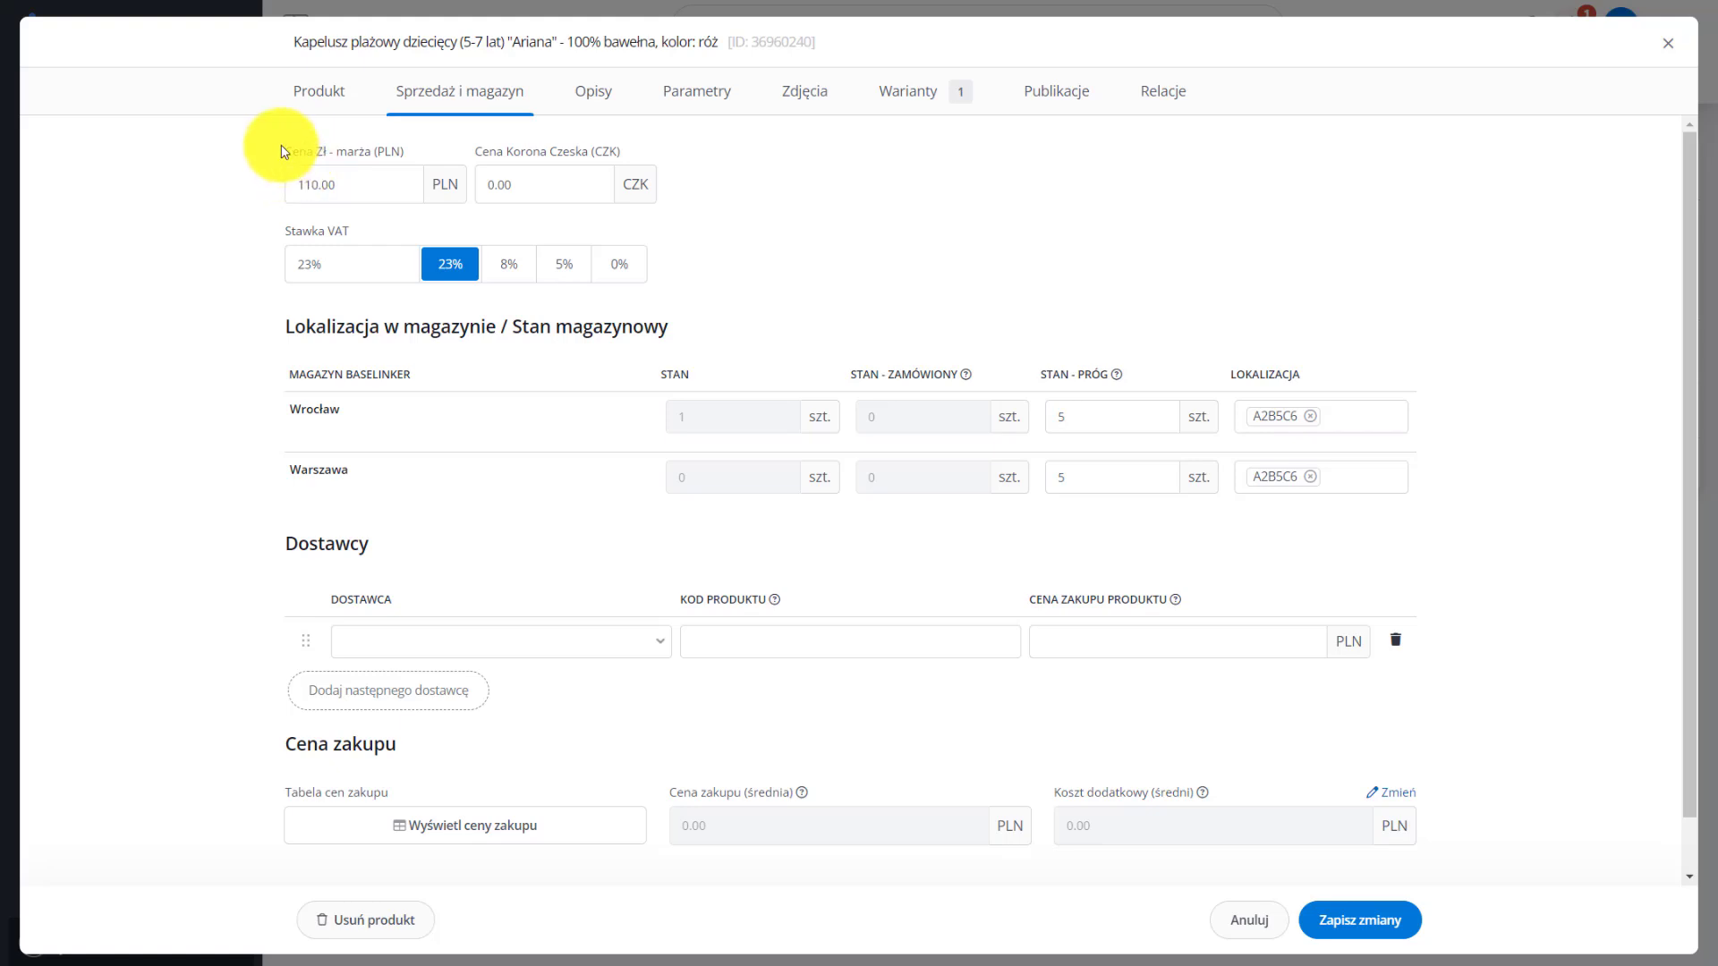
pyautogui.tripleClick(327, 147)
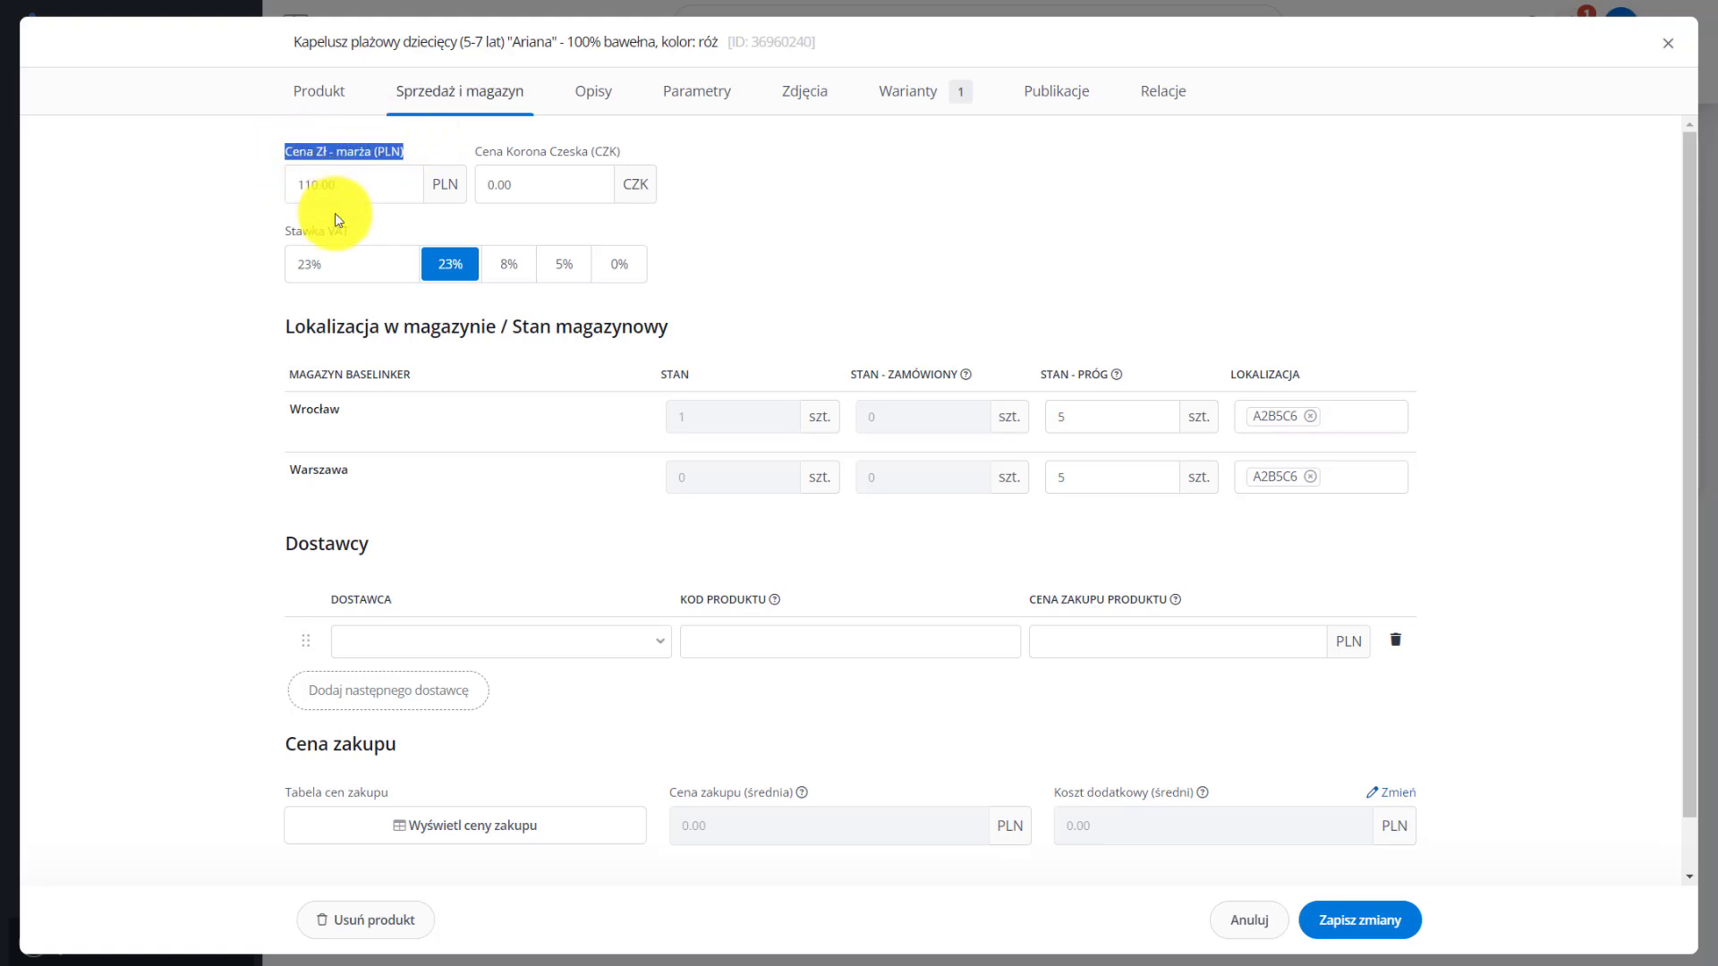
pyautogui.click(250, 169)
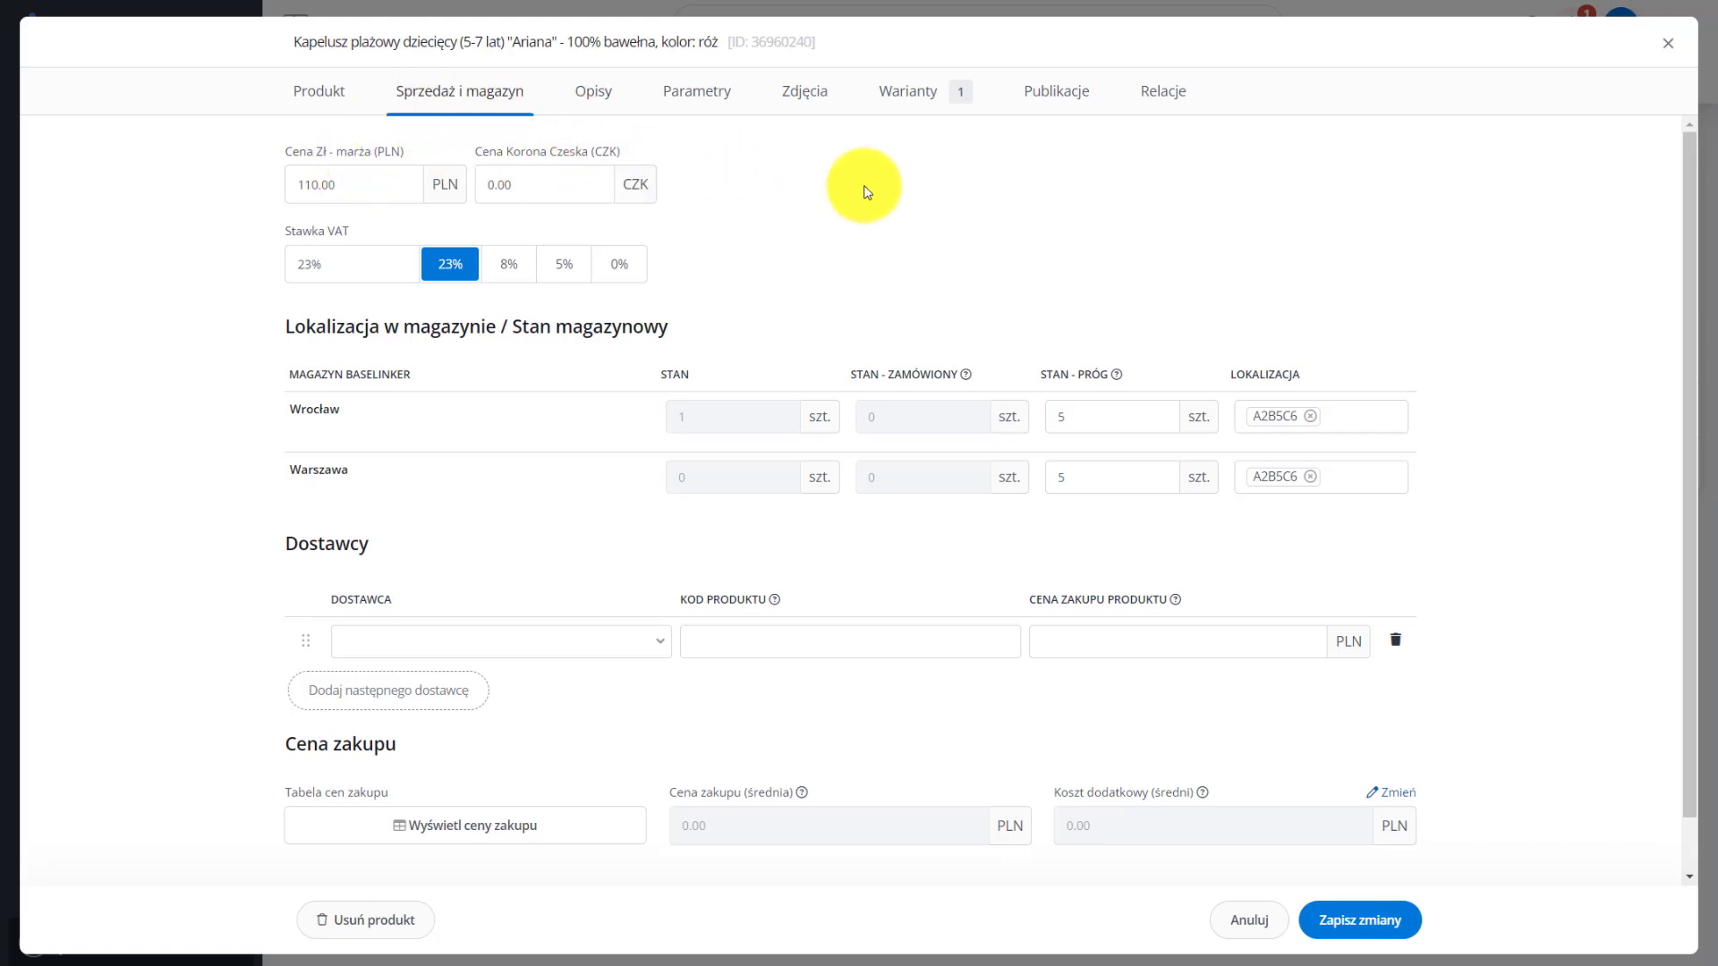
pyautogui.click(1671, 45)
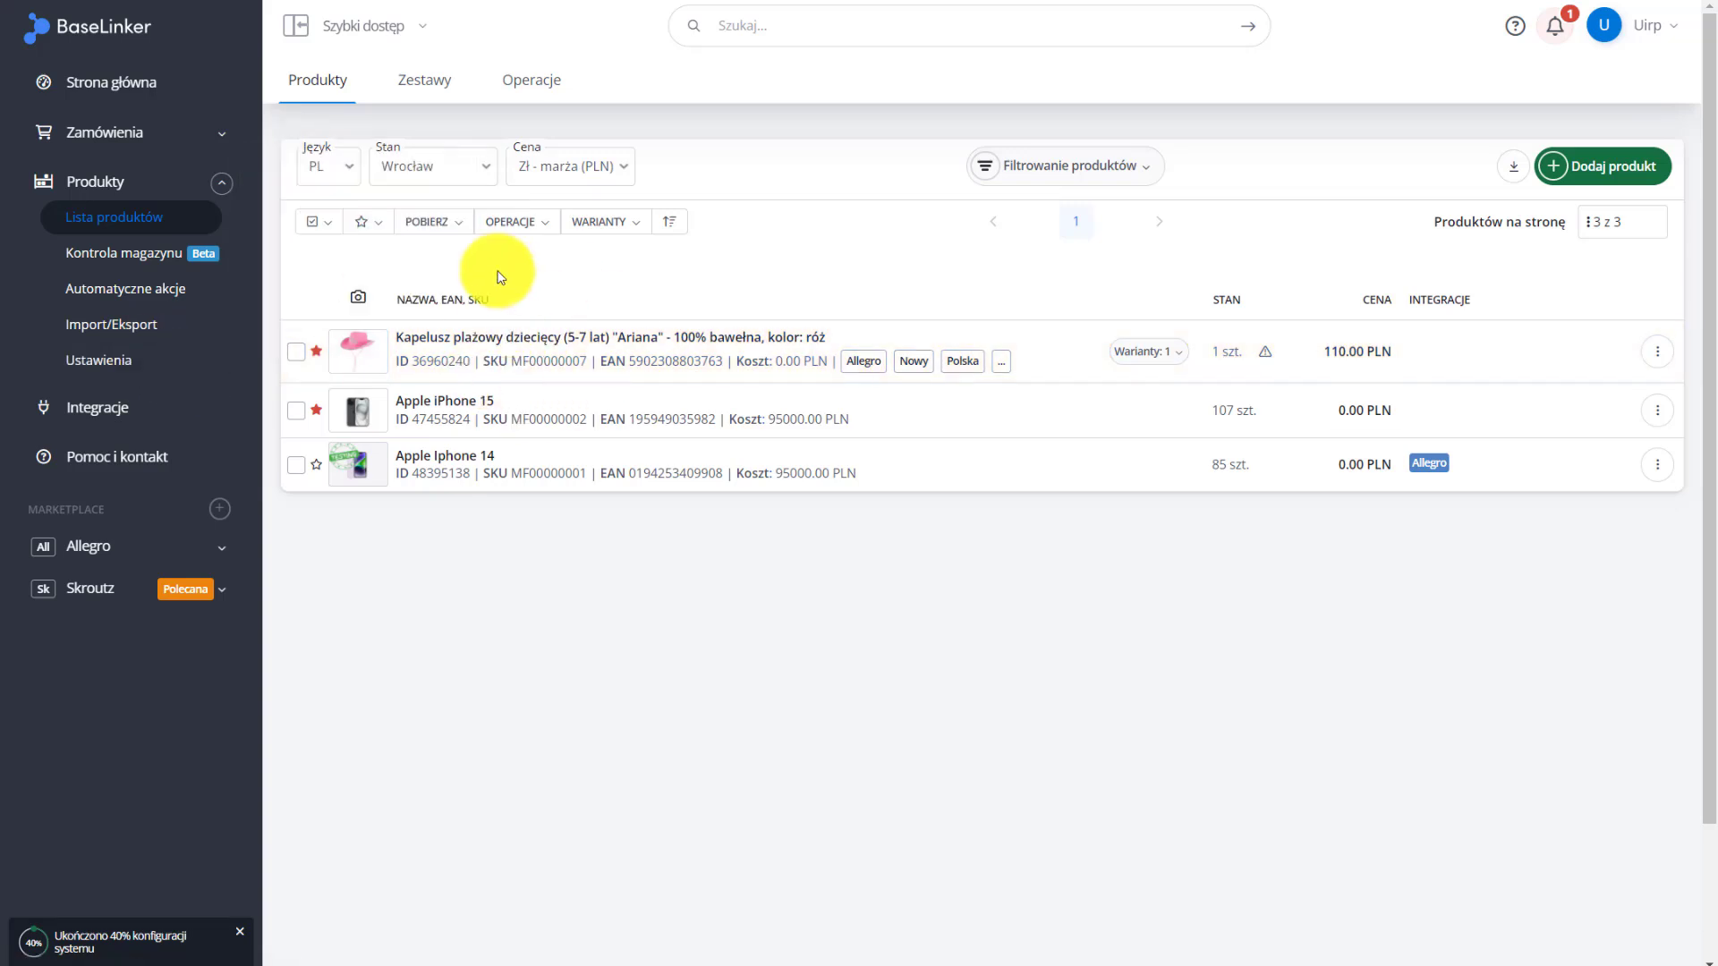
# Start a new price group in the product settings and name it "Cena zakupu"
pyautogui.click(136, 359)
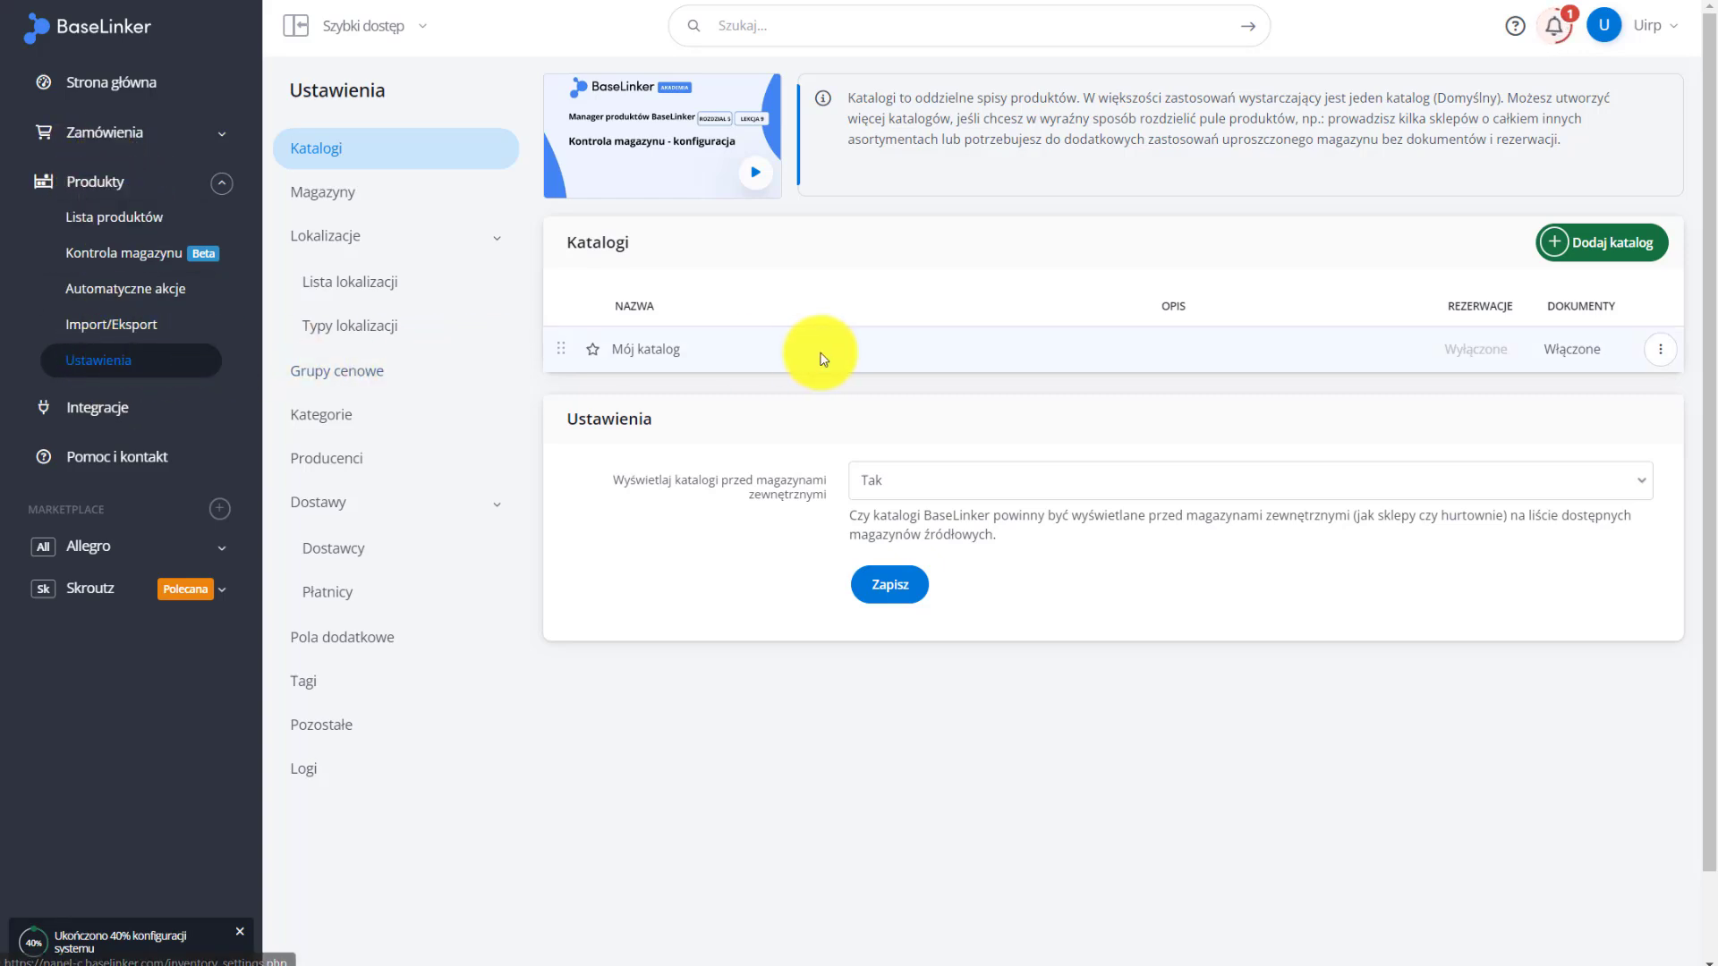
pyautogui.click(368, 390)
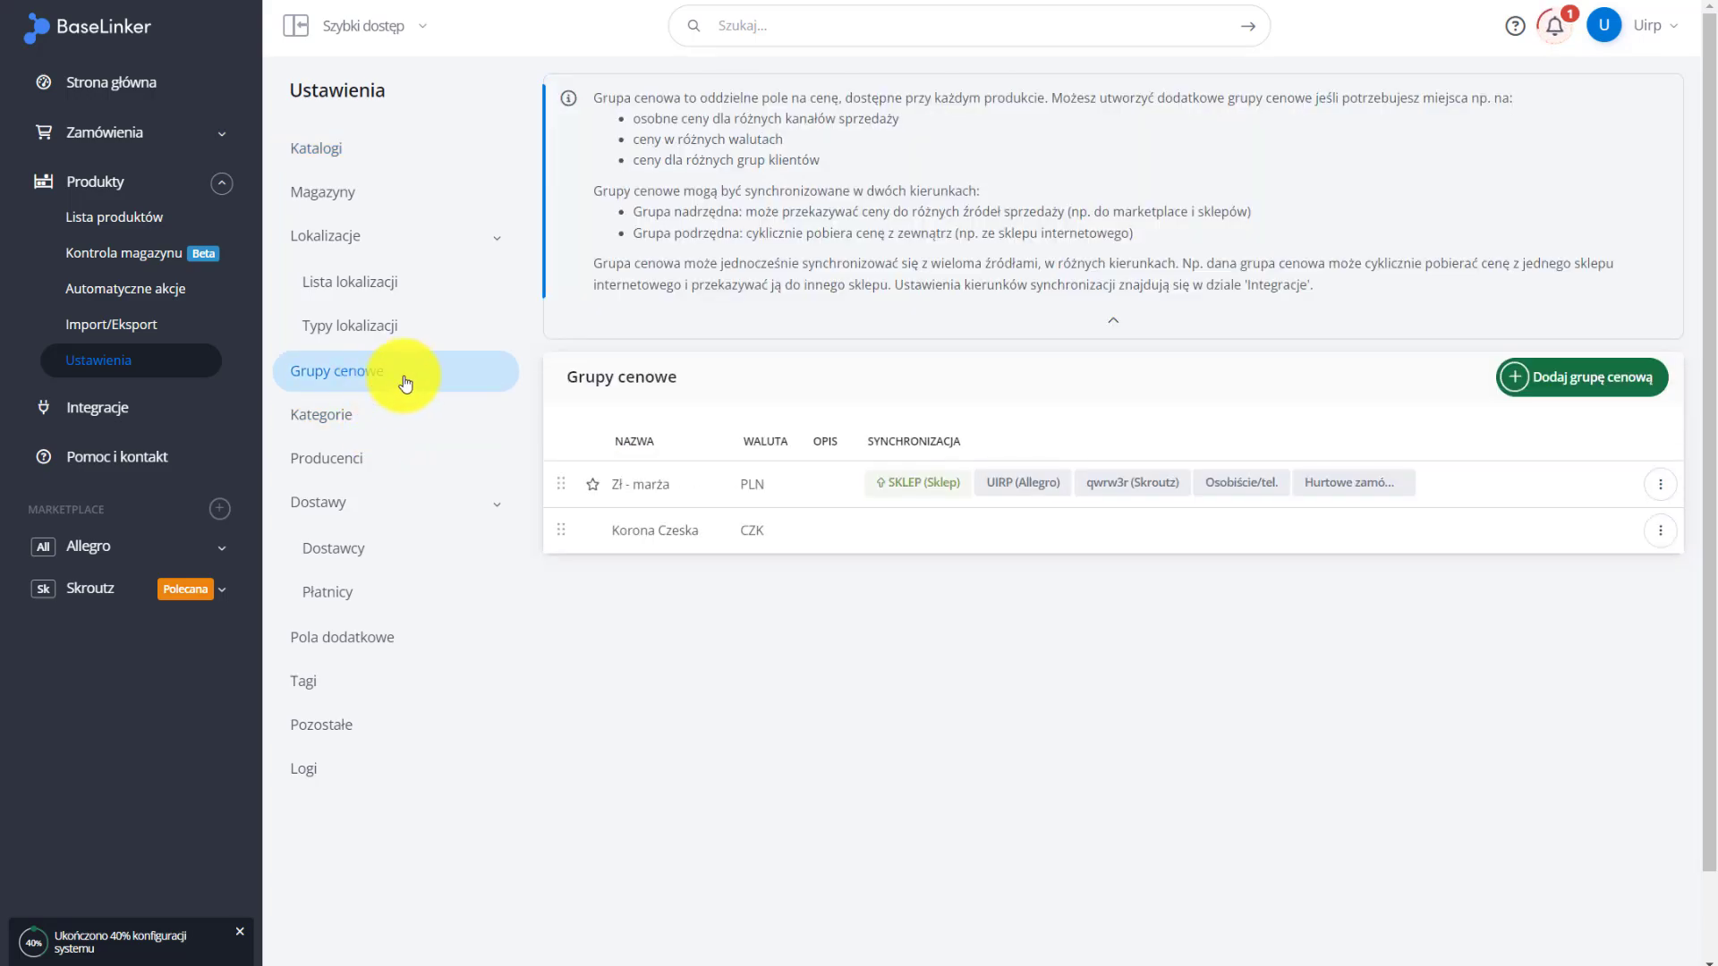
pyautogui.click(1646, 377)
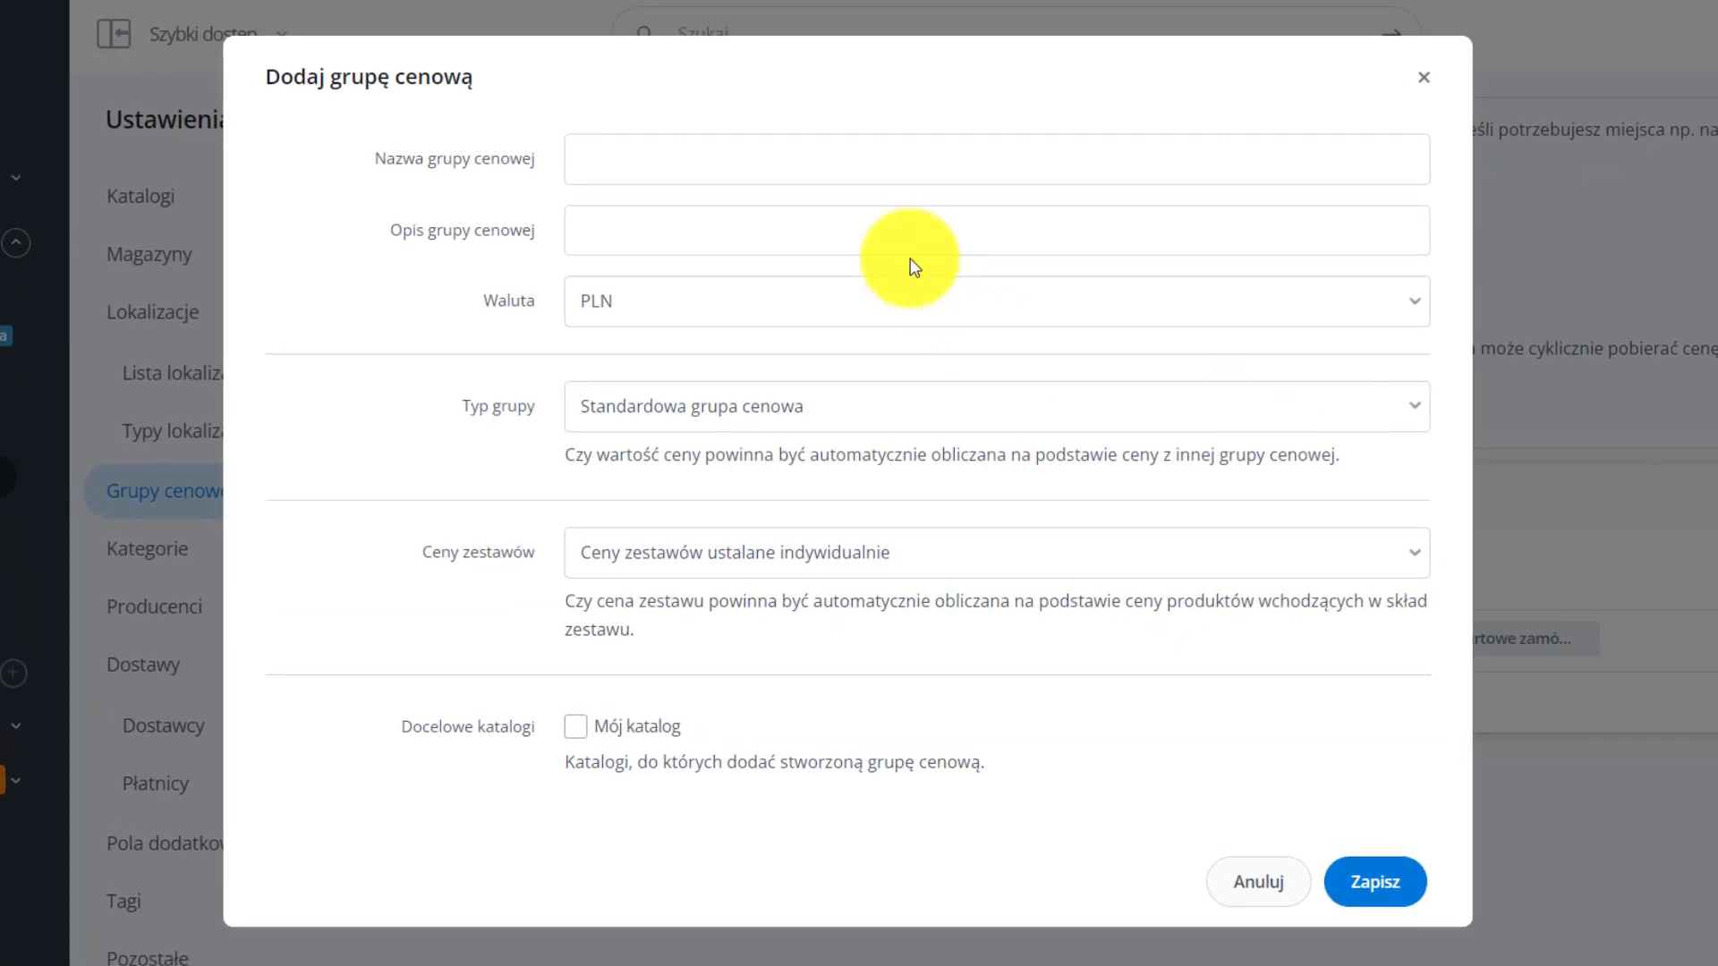
pyautogui.click(856, 86)
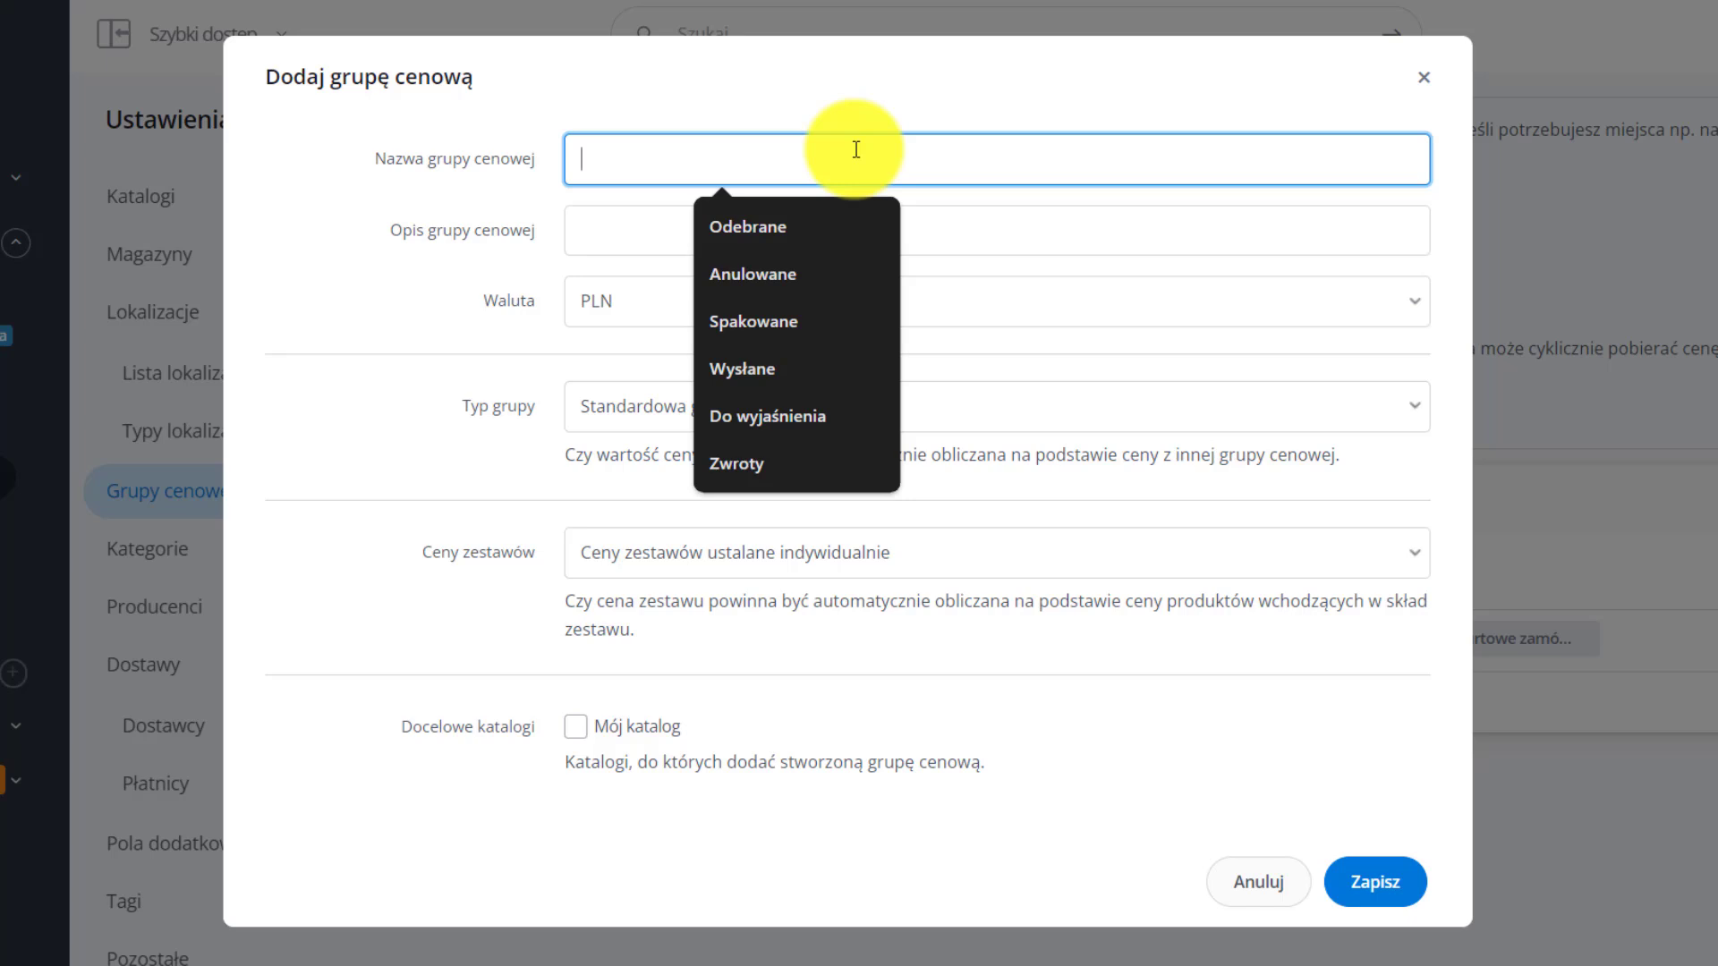
pyautogui.write('Cena zakupu')
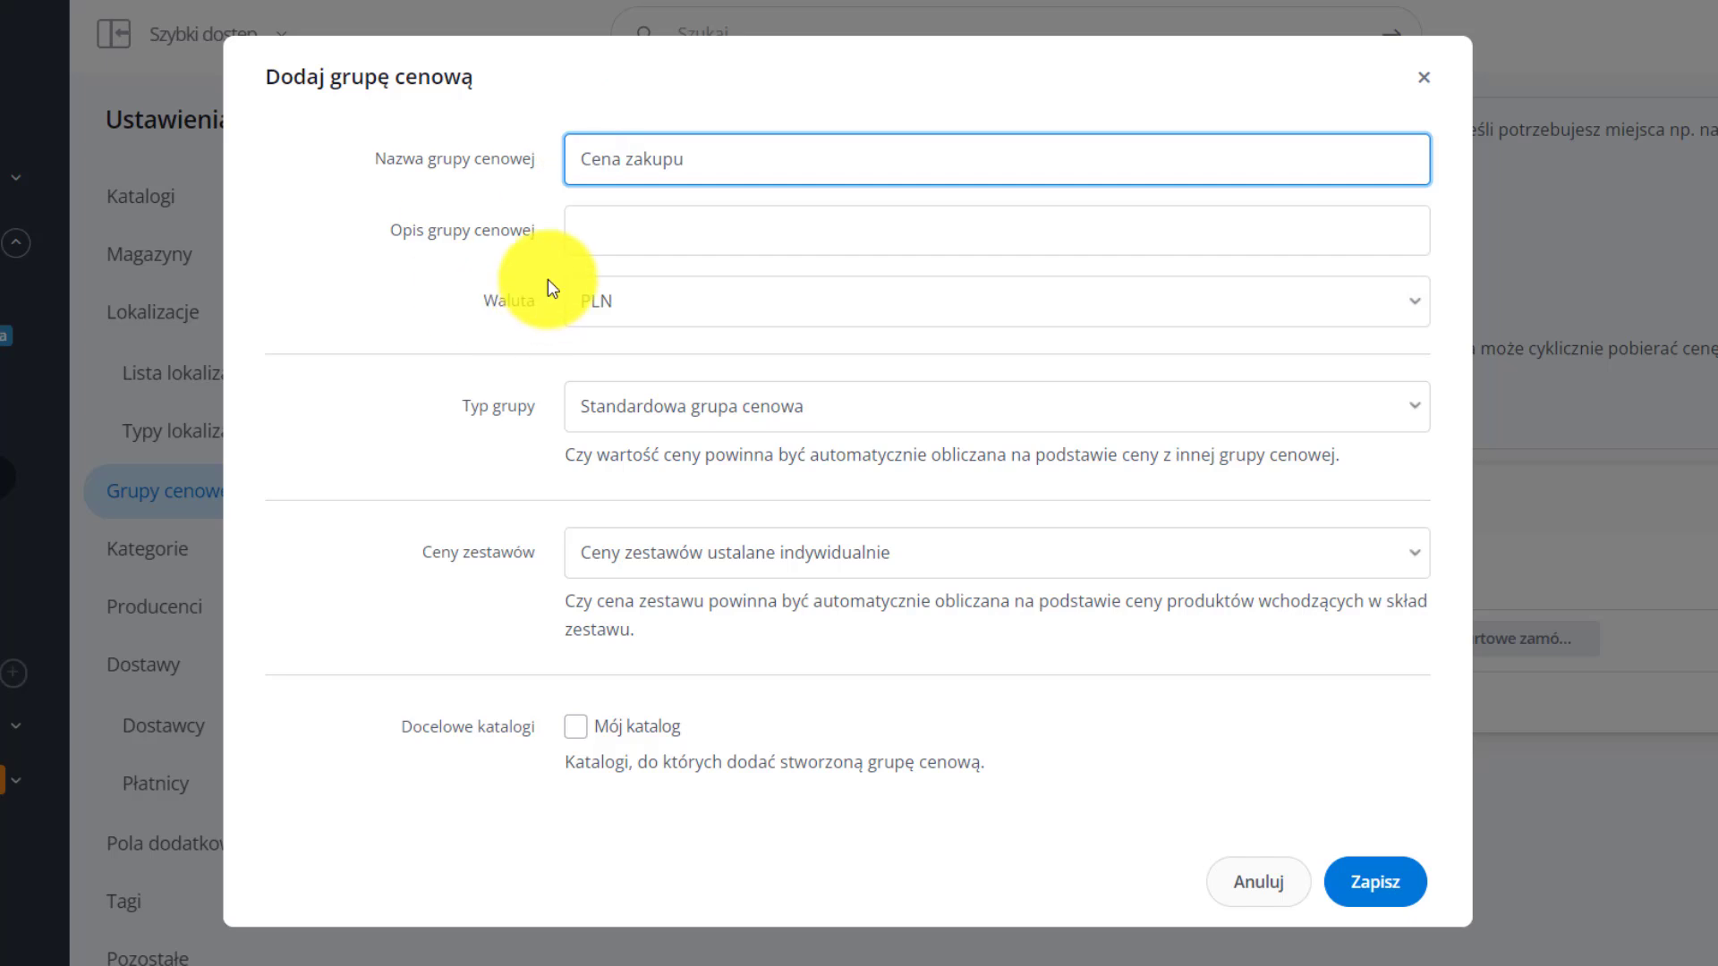
# Keep PLN and the "Standardowa grupa cenowa" type, assign the group to the catalog "Mój katalog", and save it
pyautogui.click(715, 295)
pyautogui.click(714, 293)
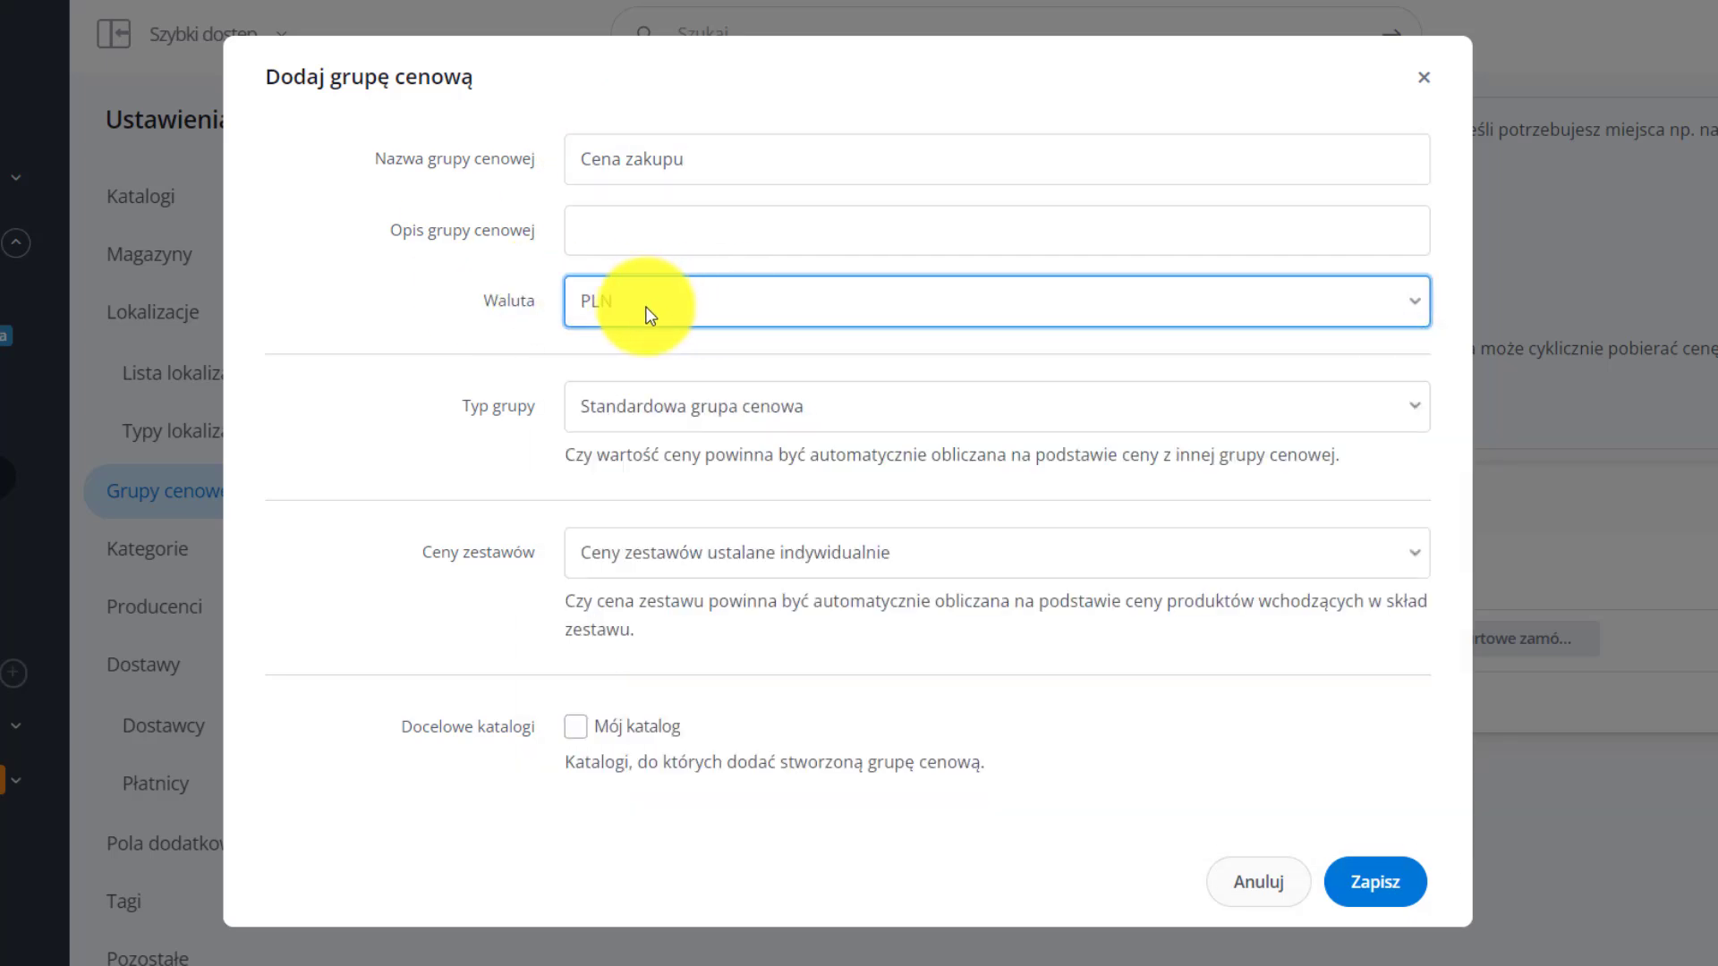
pyautogui.click(464, 315)
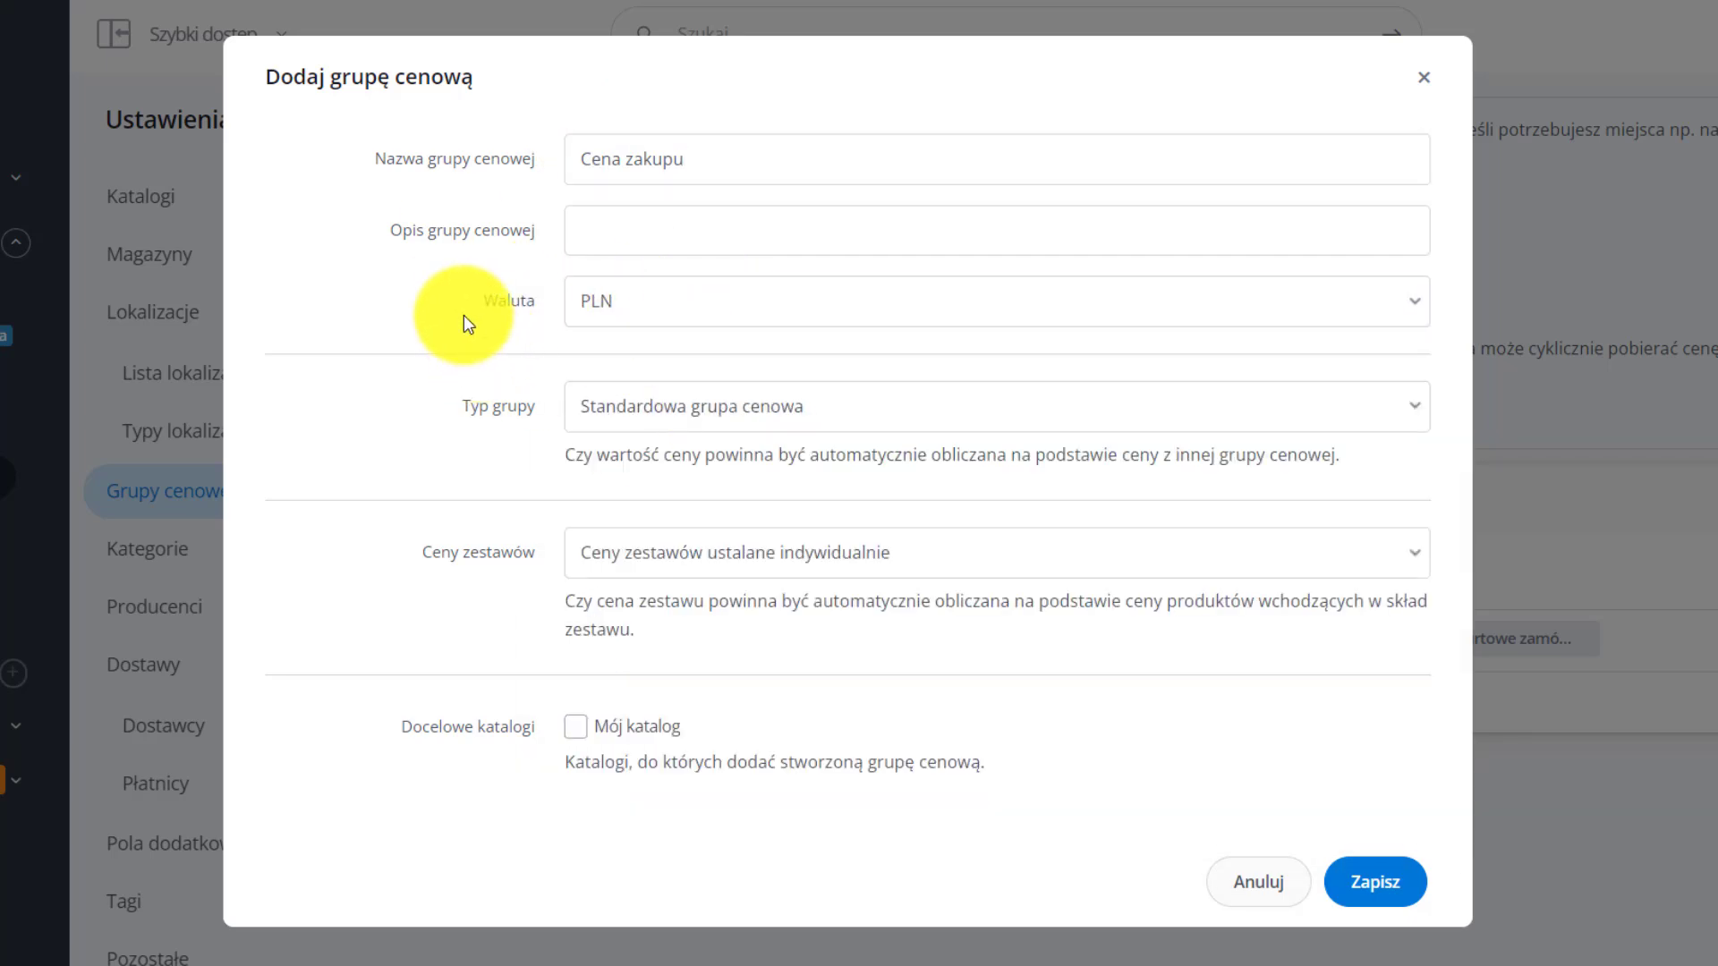
pyautogui.click(732, 407)
pyautogui.click(732, 410)
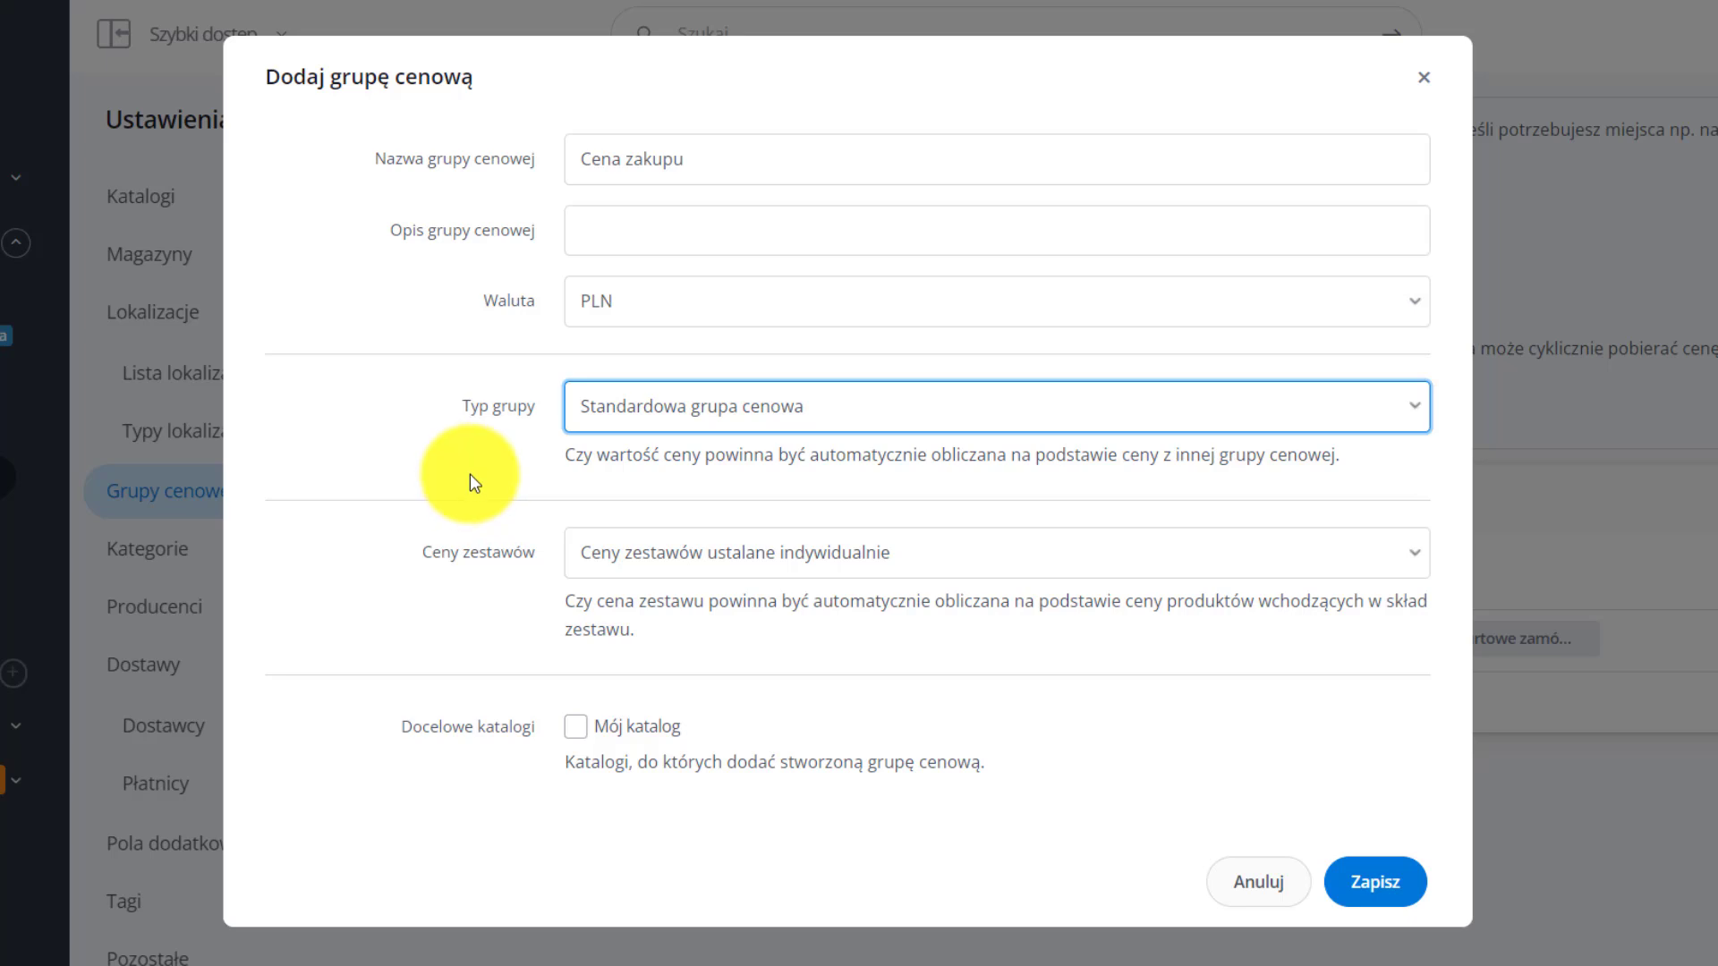
pyautogui.click(572, 726)
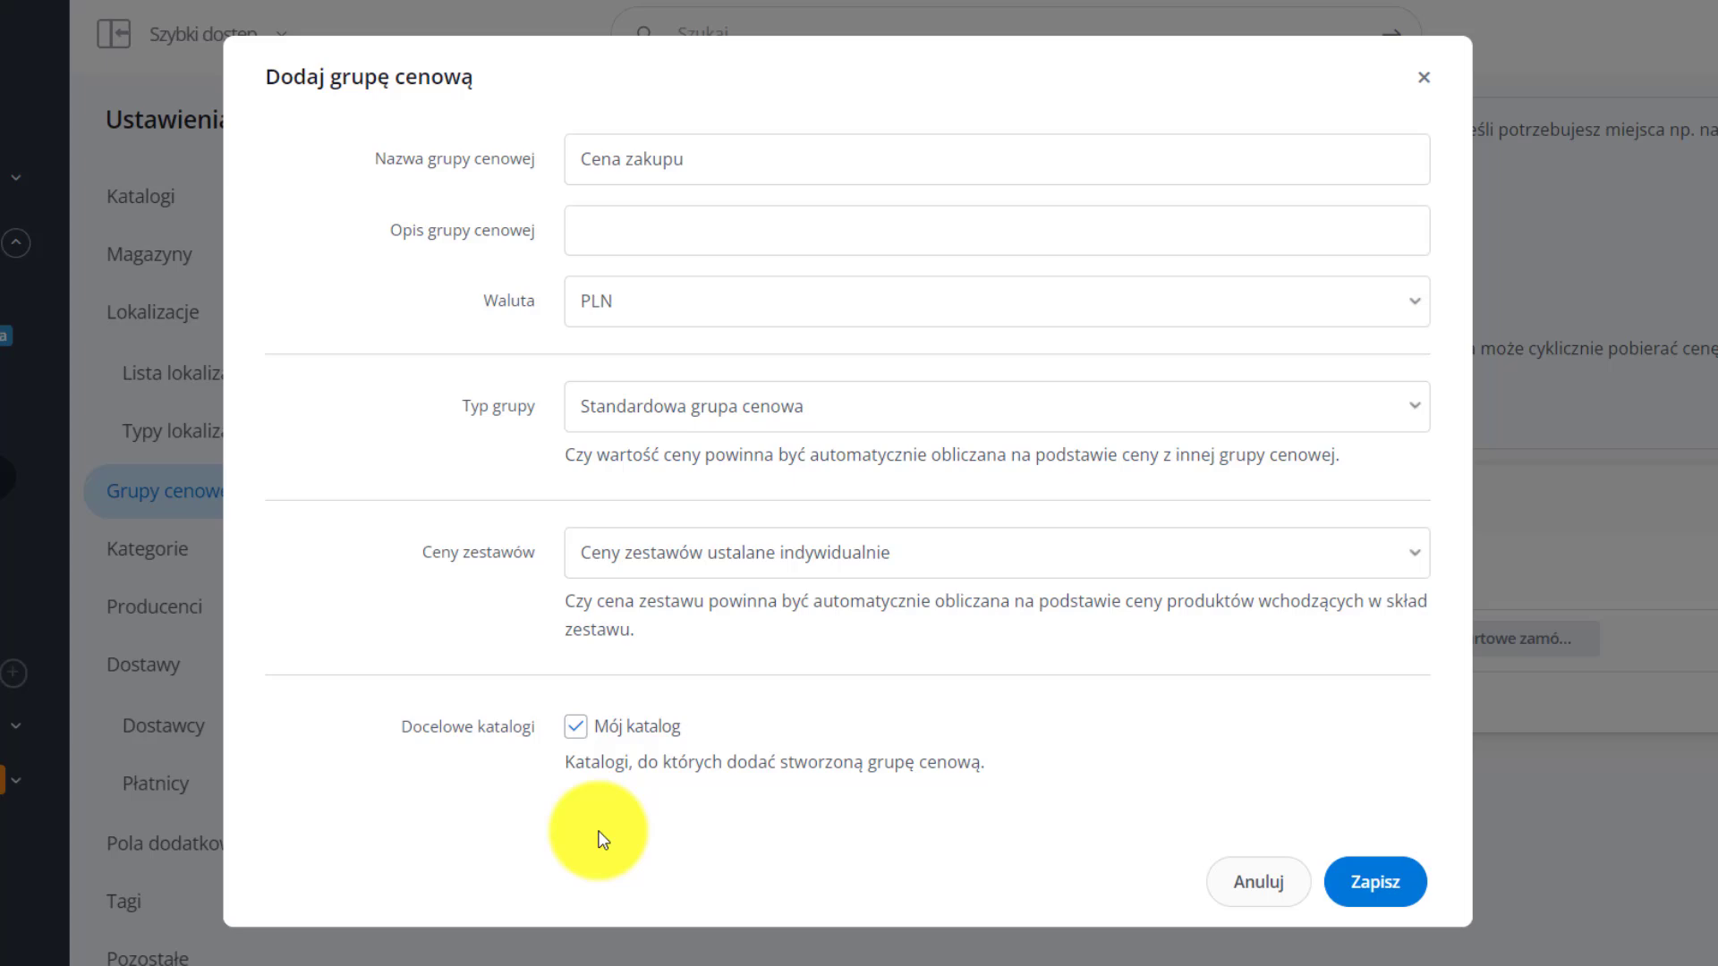
pyautogui.click(1375, 886)
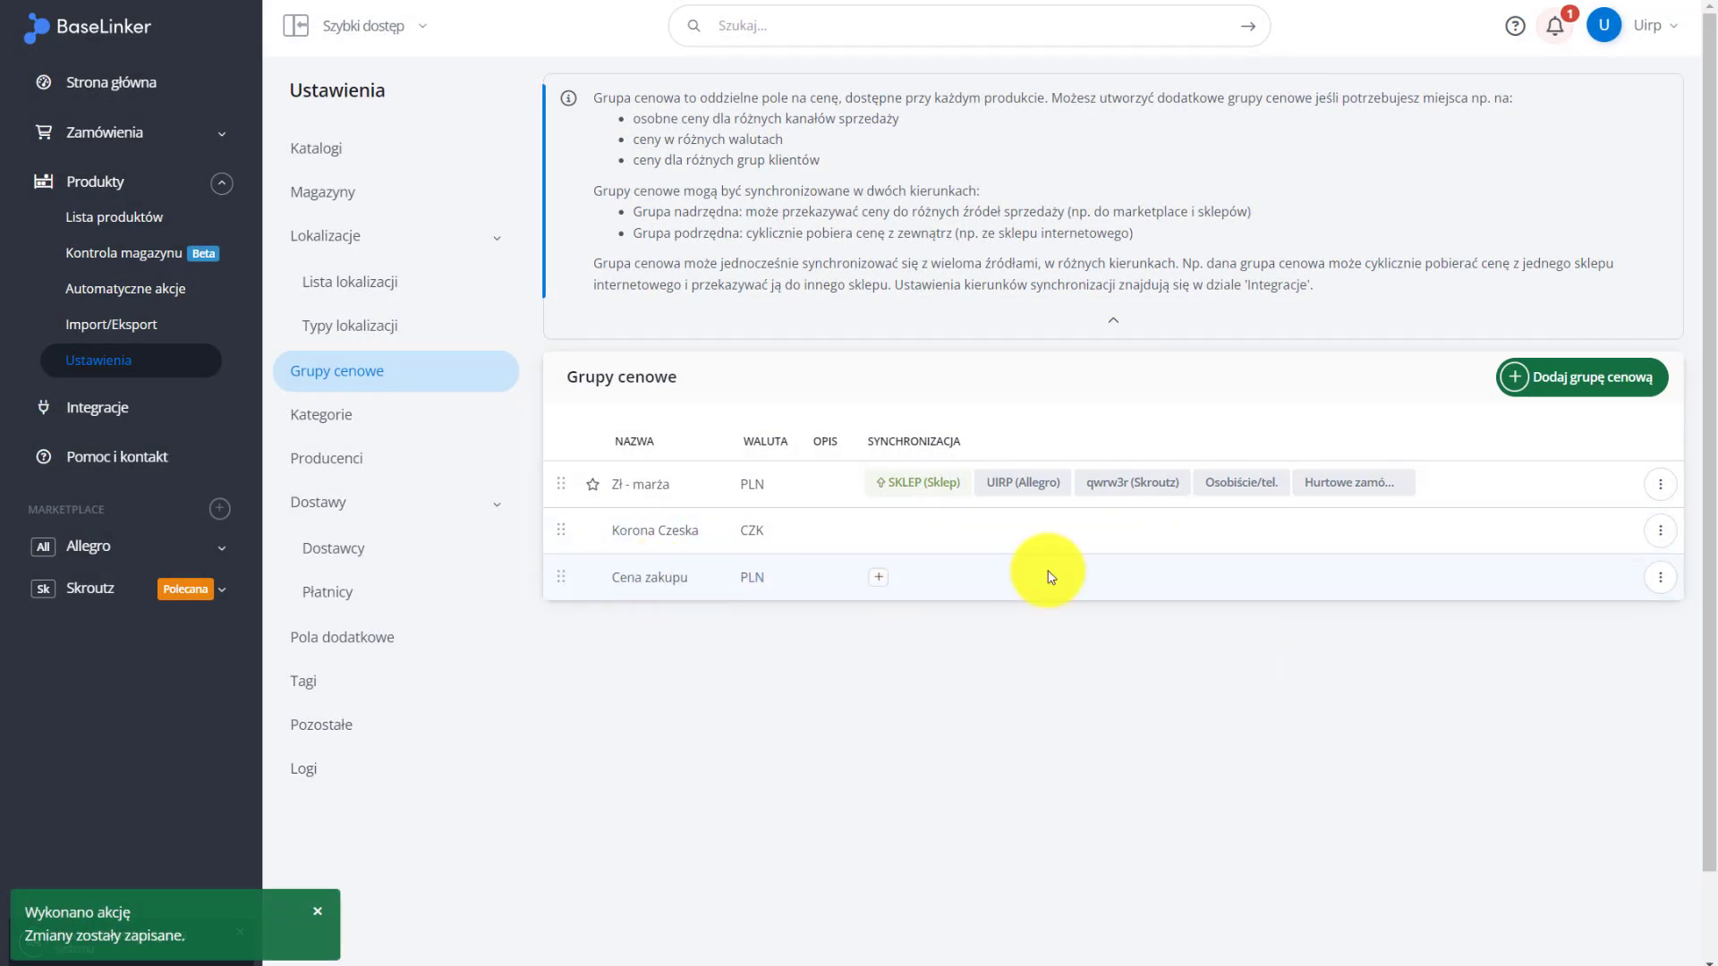
# Start another price group and name it "Cena + marża"
pyautogui.click(1582, 375)
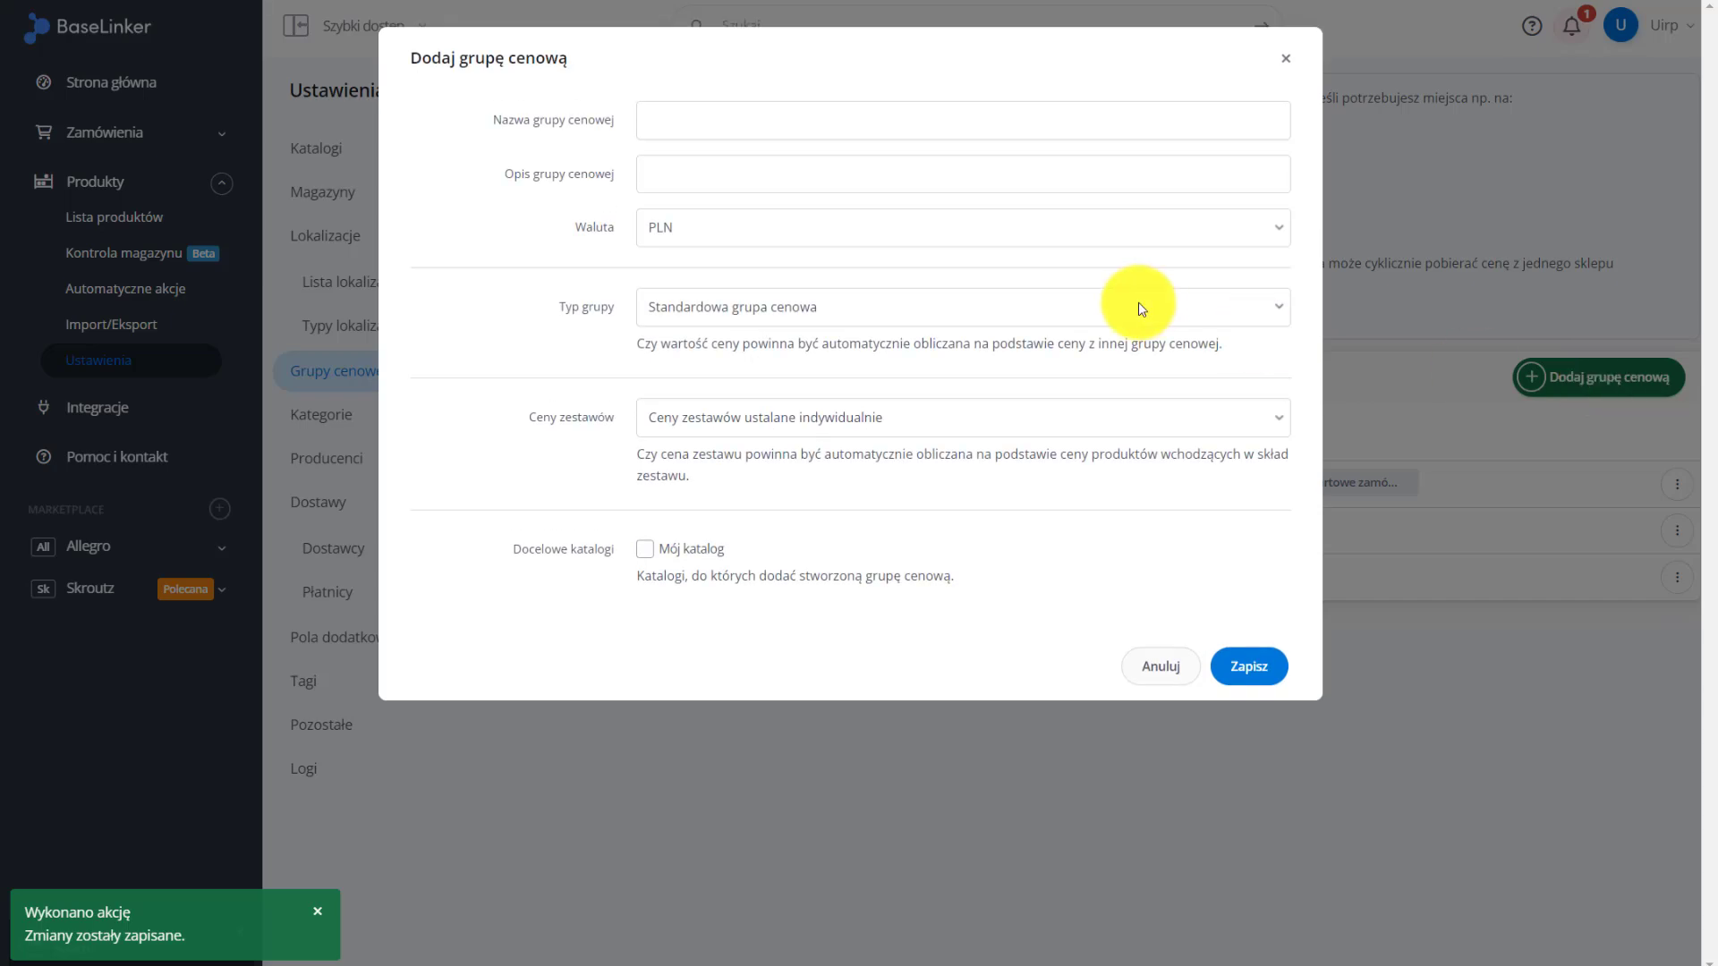
pyautogui.click(710, 134)
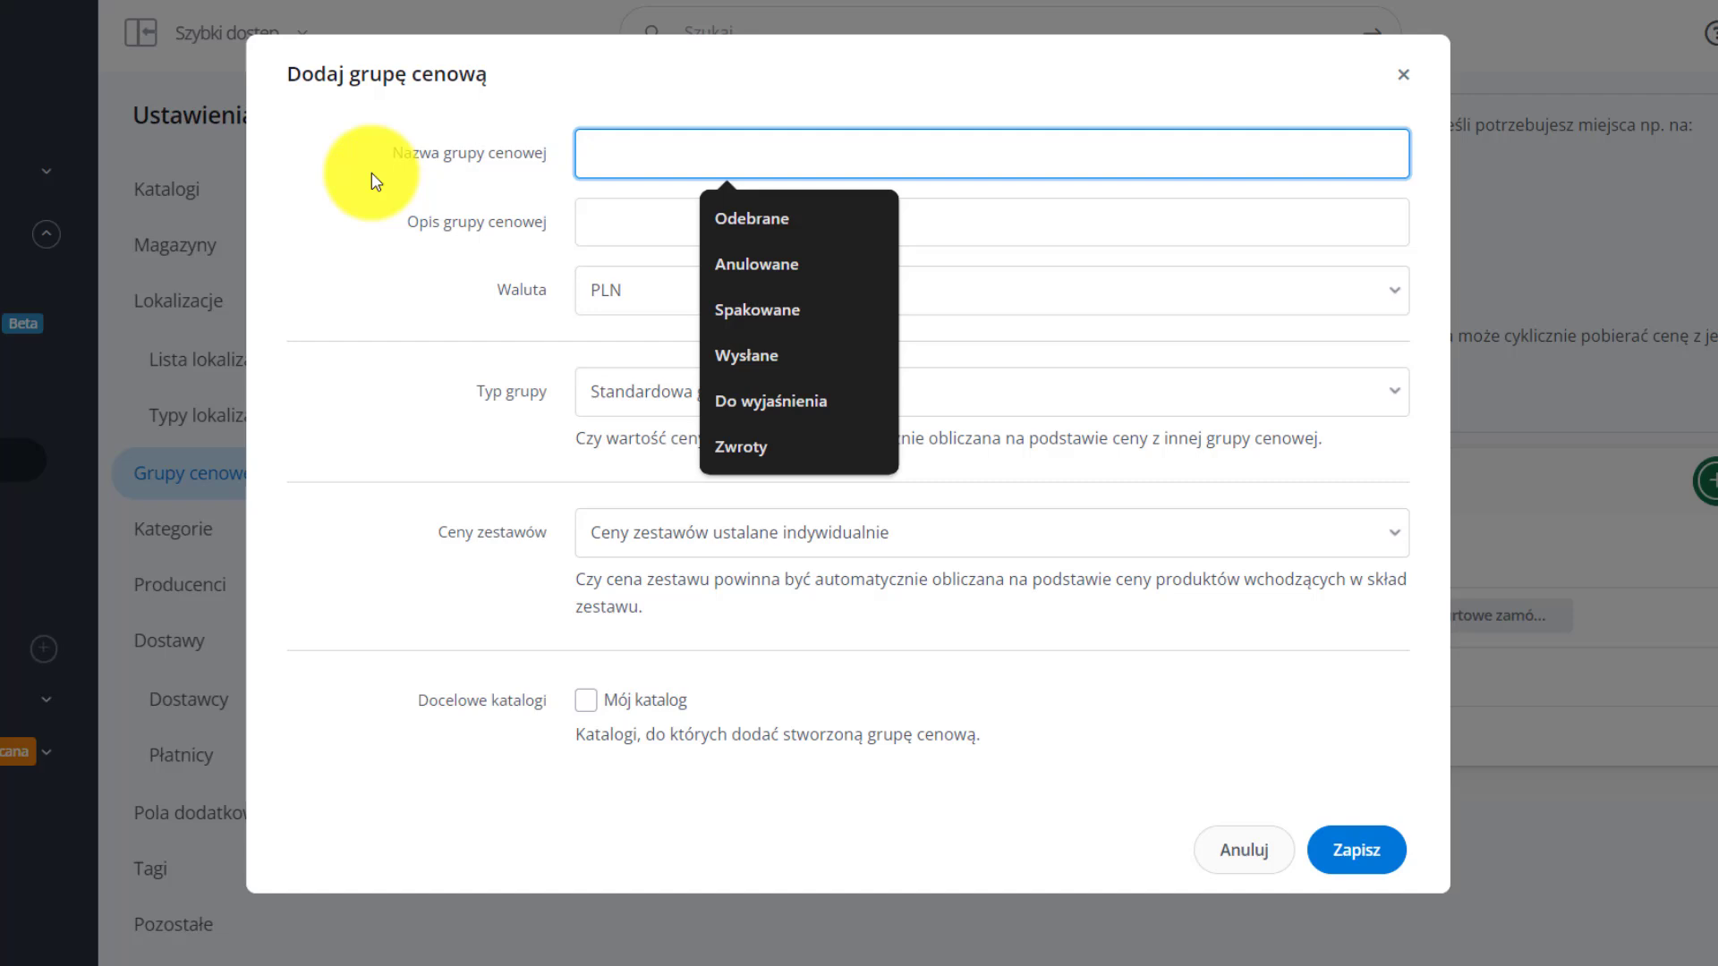
pyautogui.write('Cena + marża')
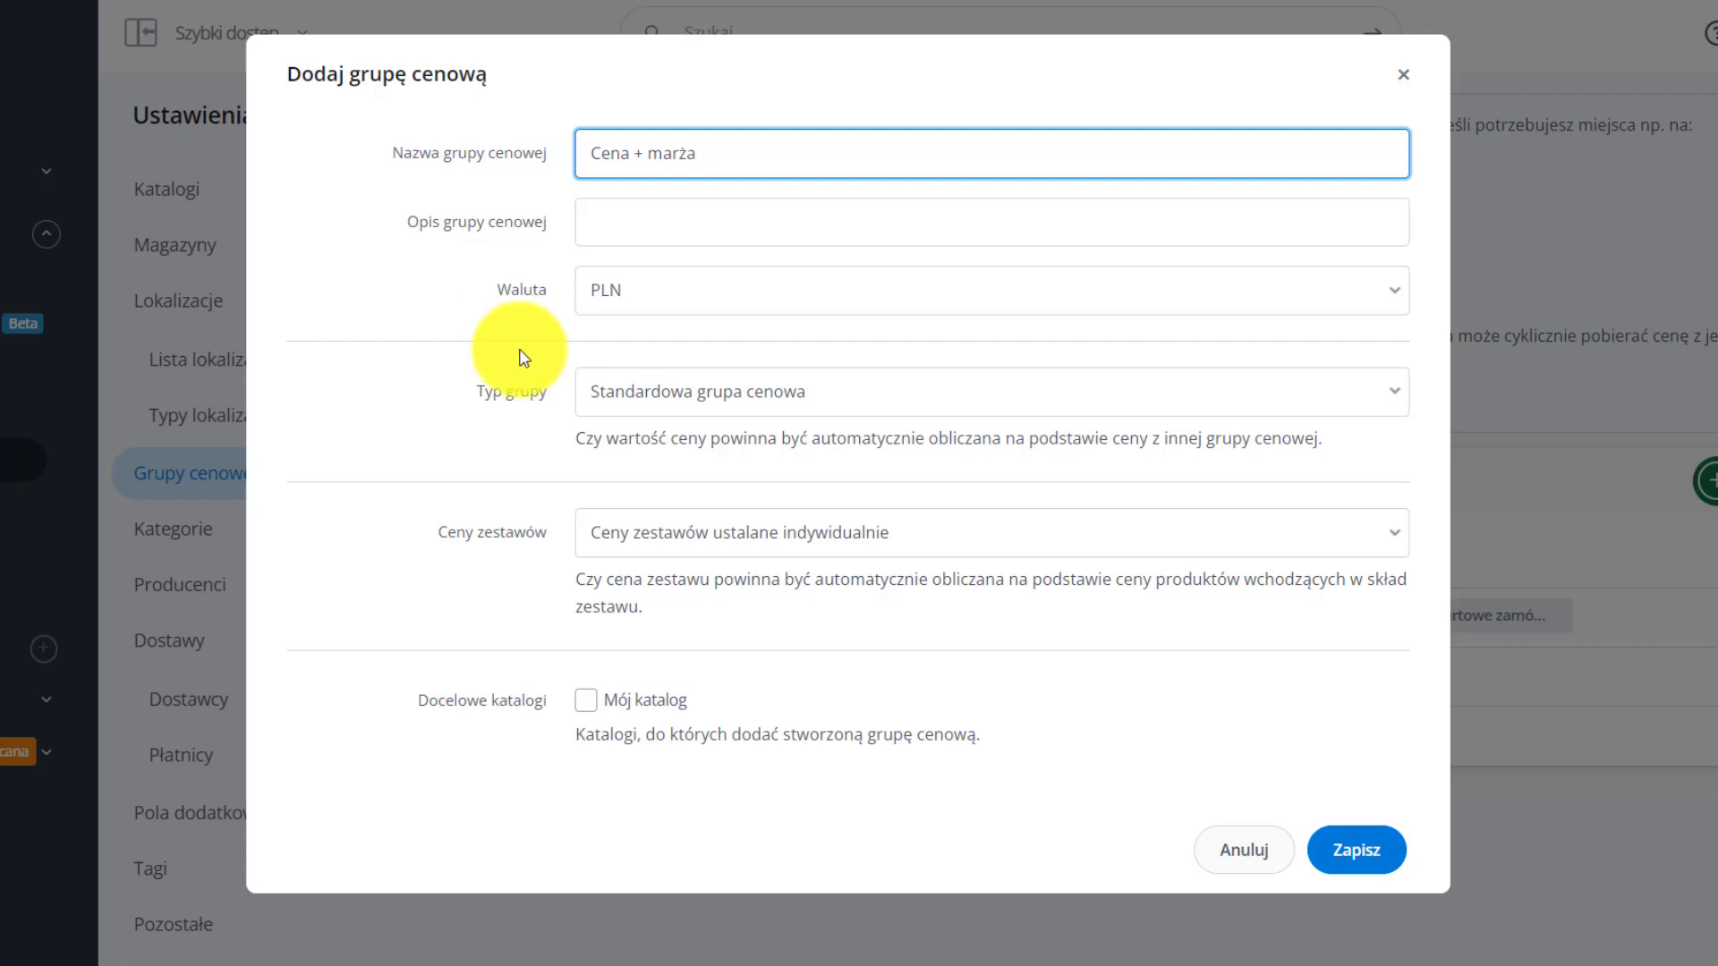
# Set the group type to "Grupa zależna od innej grupy cenowej" with "Cena zakupu (PLN)" as the source price group
pyautogui.click(715, 390)
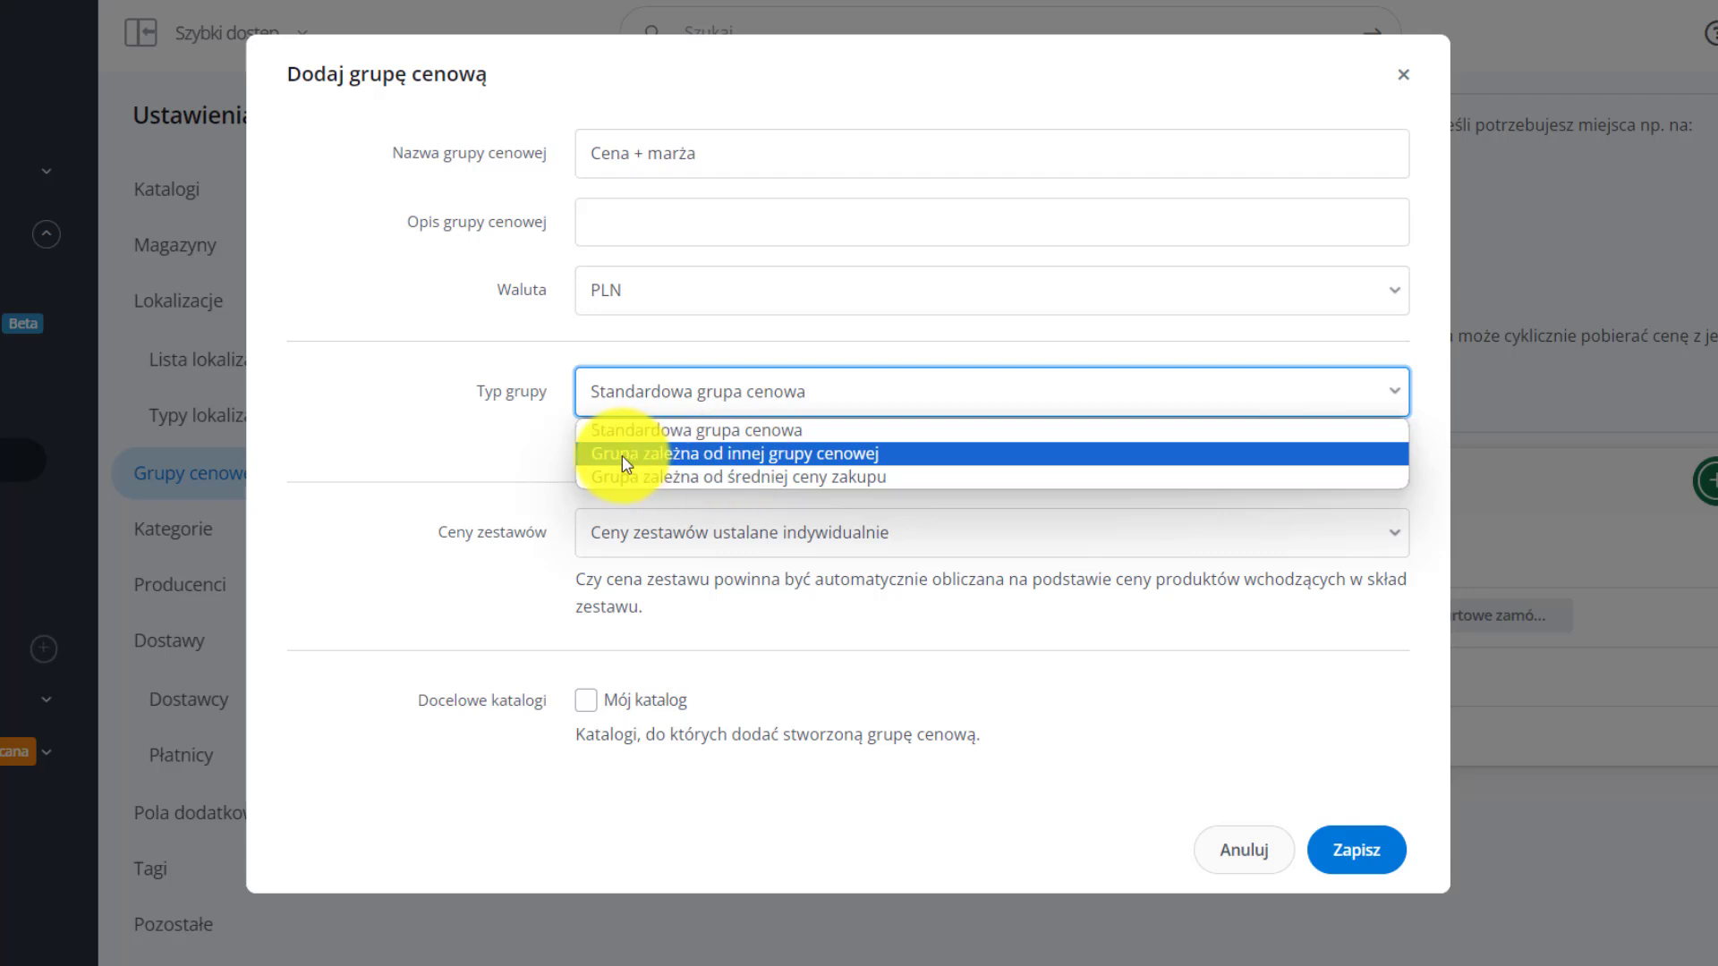
pyautogui.click(766, 457)
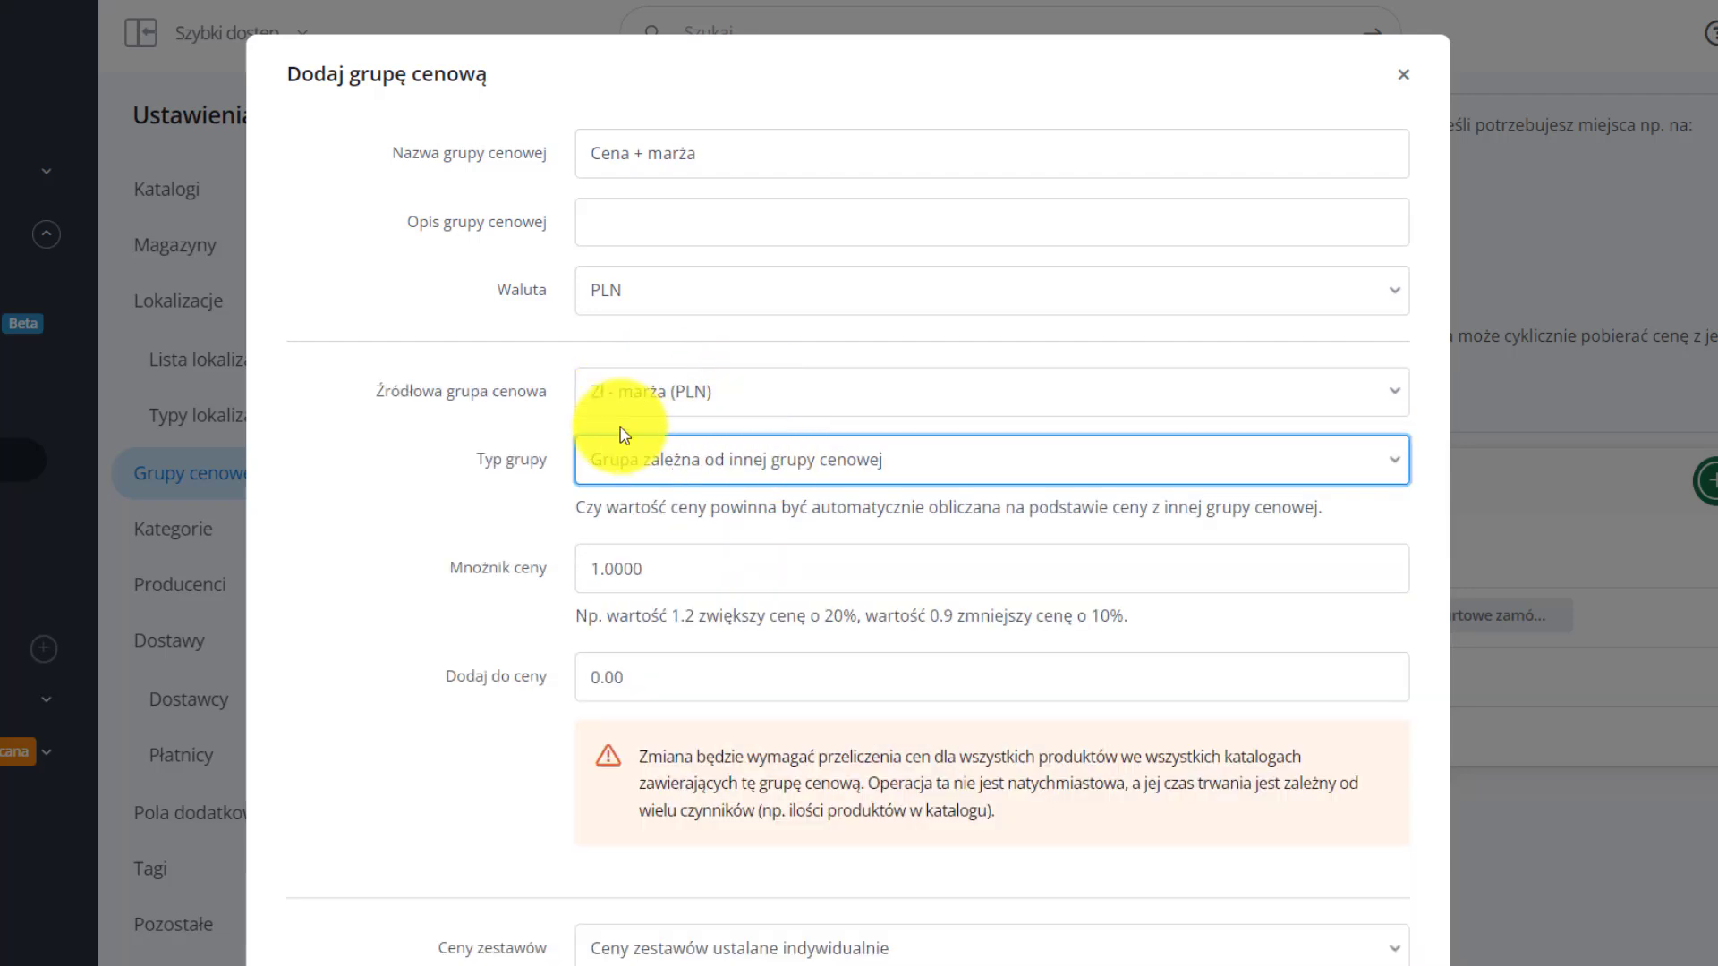
pyautogui.click(710, 399)
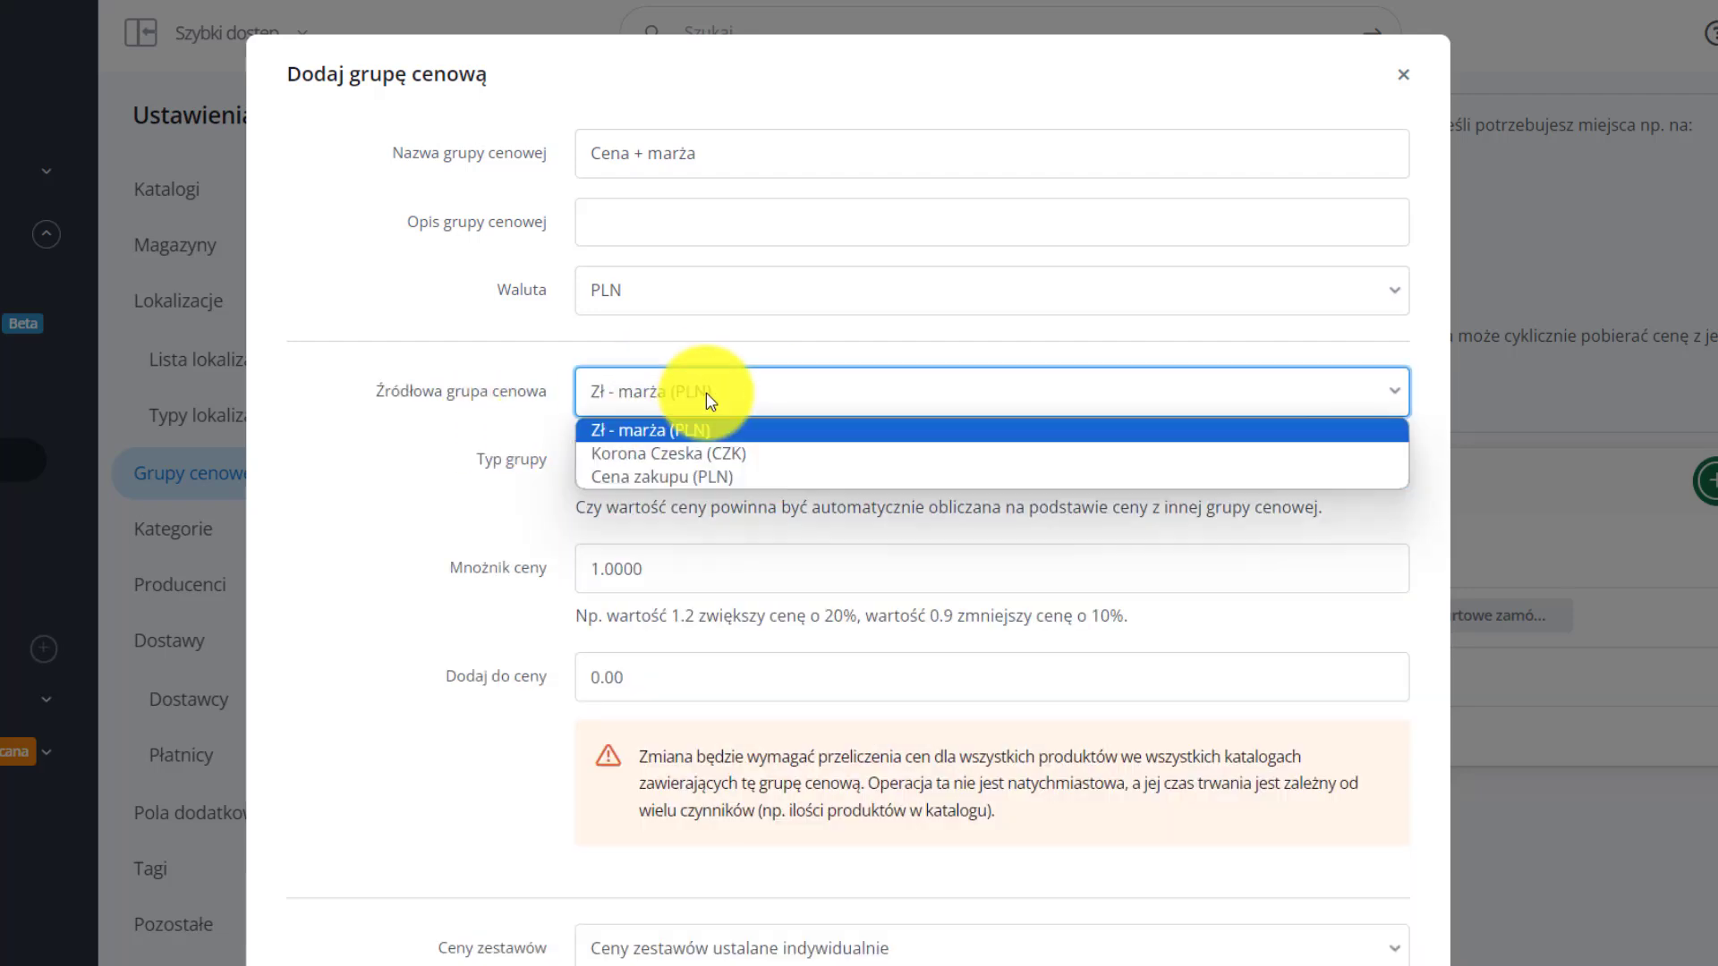
pyautogui.click(697, 476)
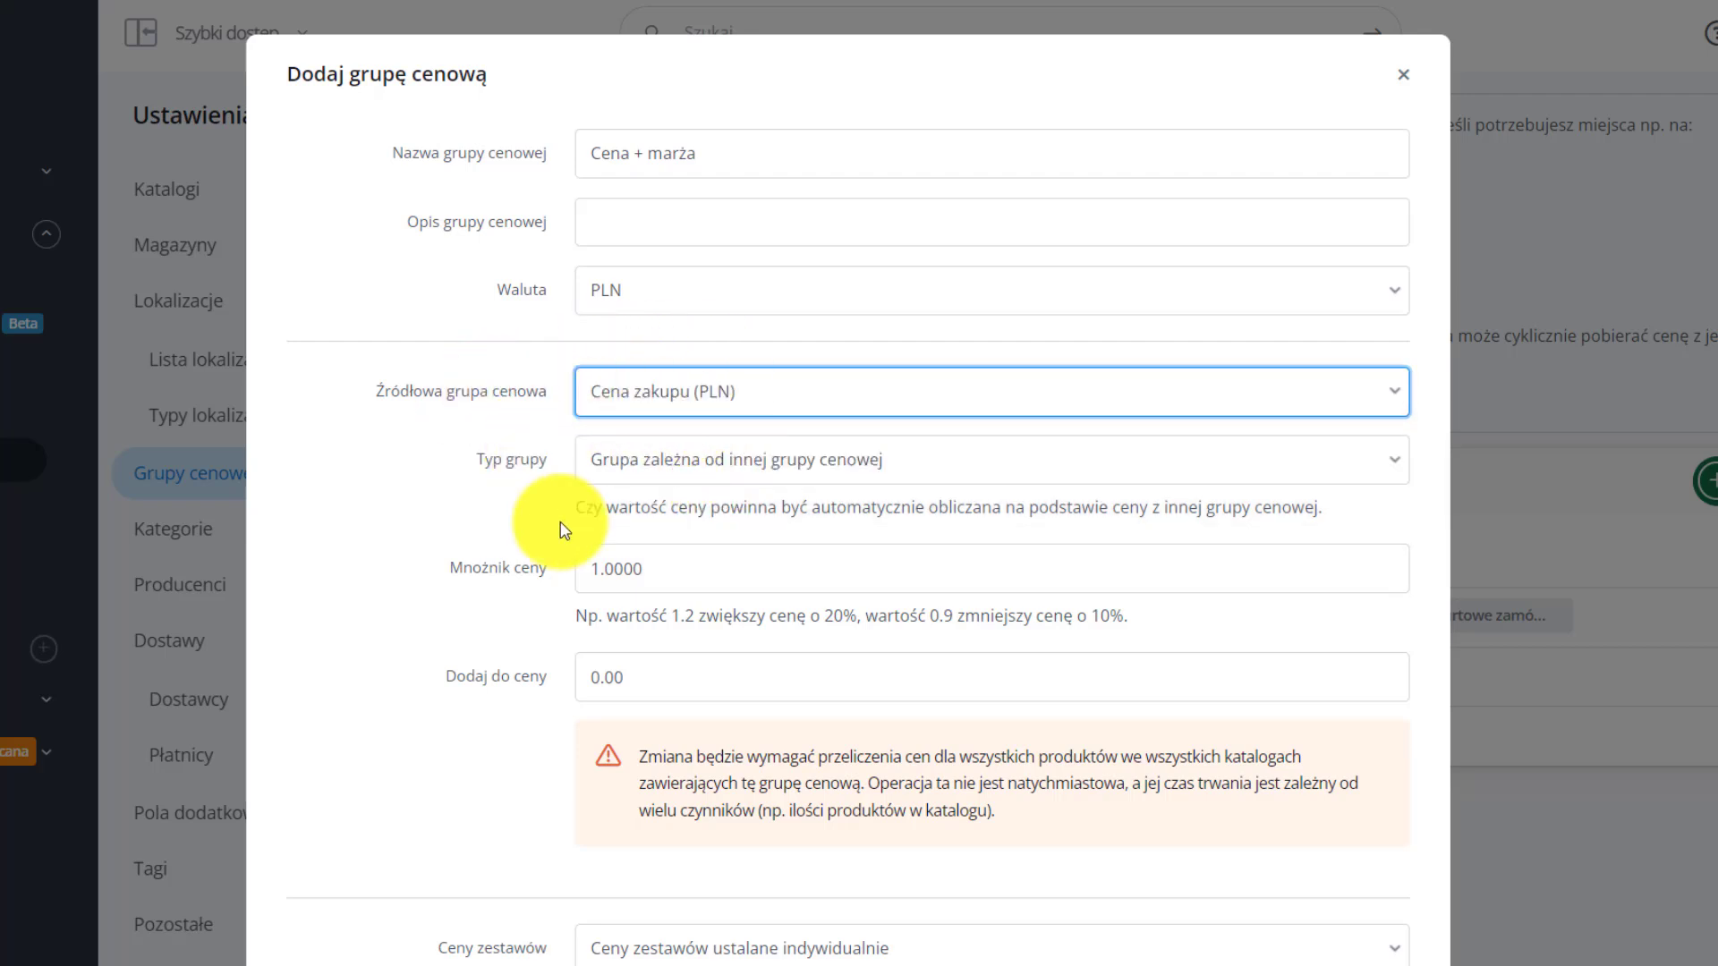
# Set the price multiplier to 1.25, assign the "Cena + marża" group to "Mój katalog", and save it
pyautogui.scroll(-1, 403, 495)
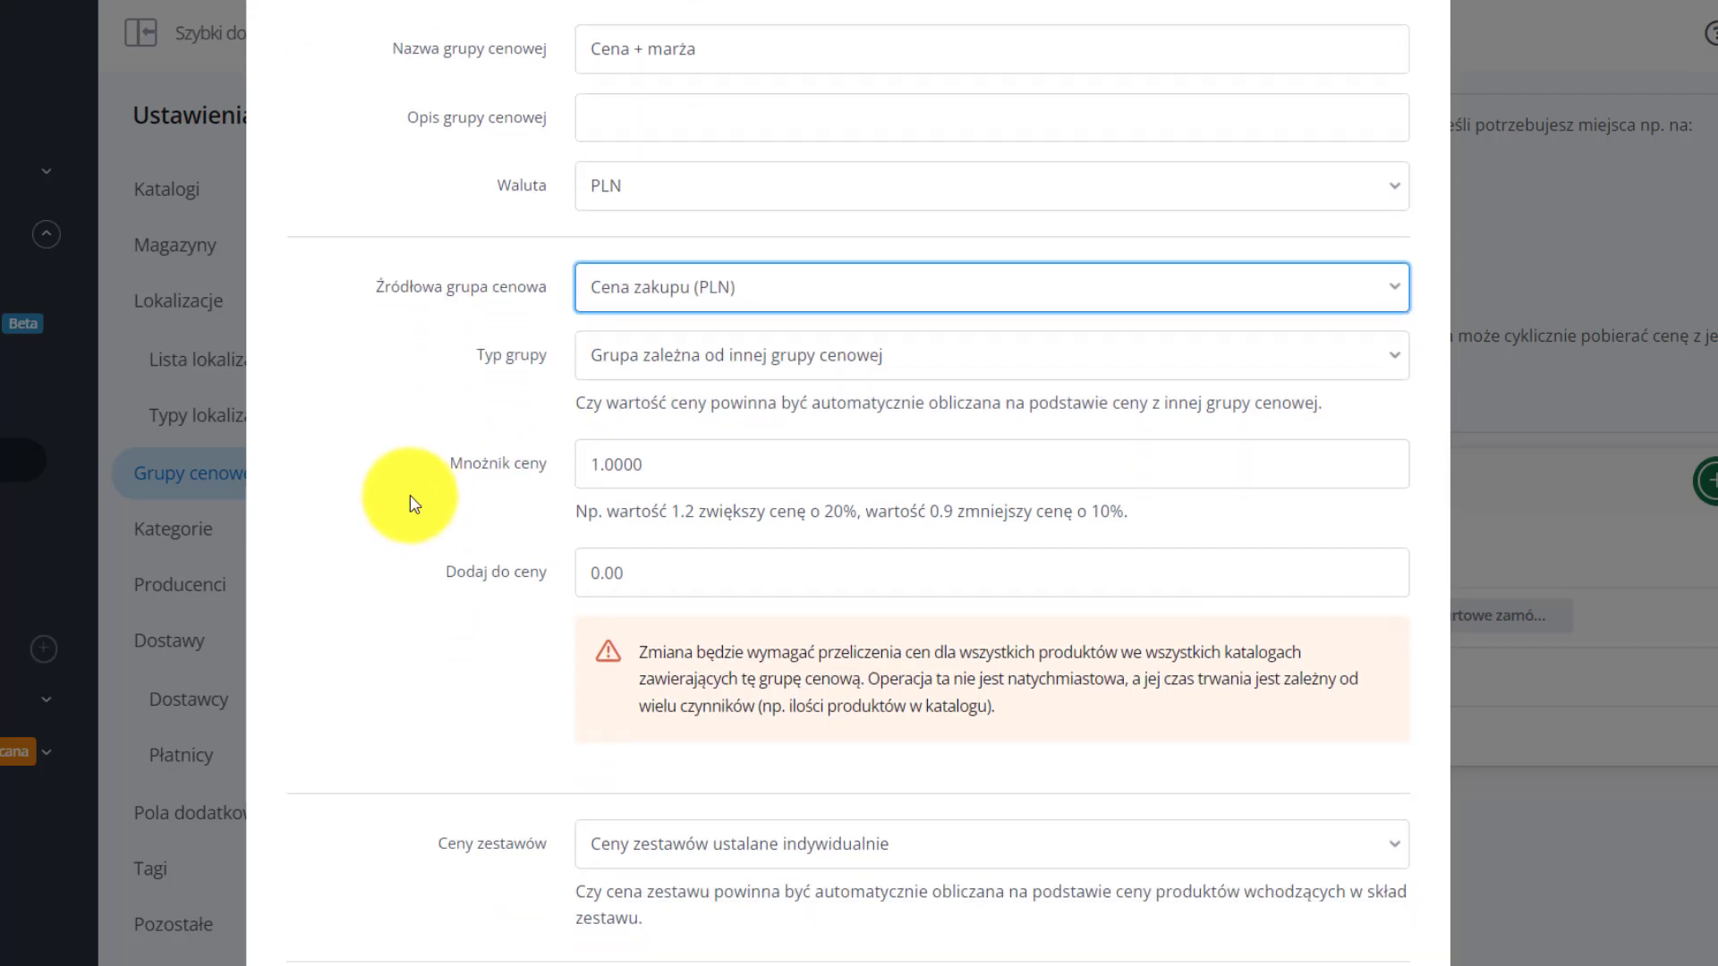
pyautogui.doubleClick(694, 474)
pyautogui.write('1.25')
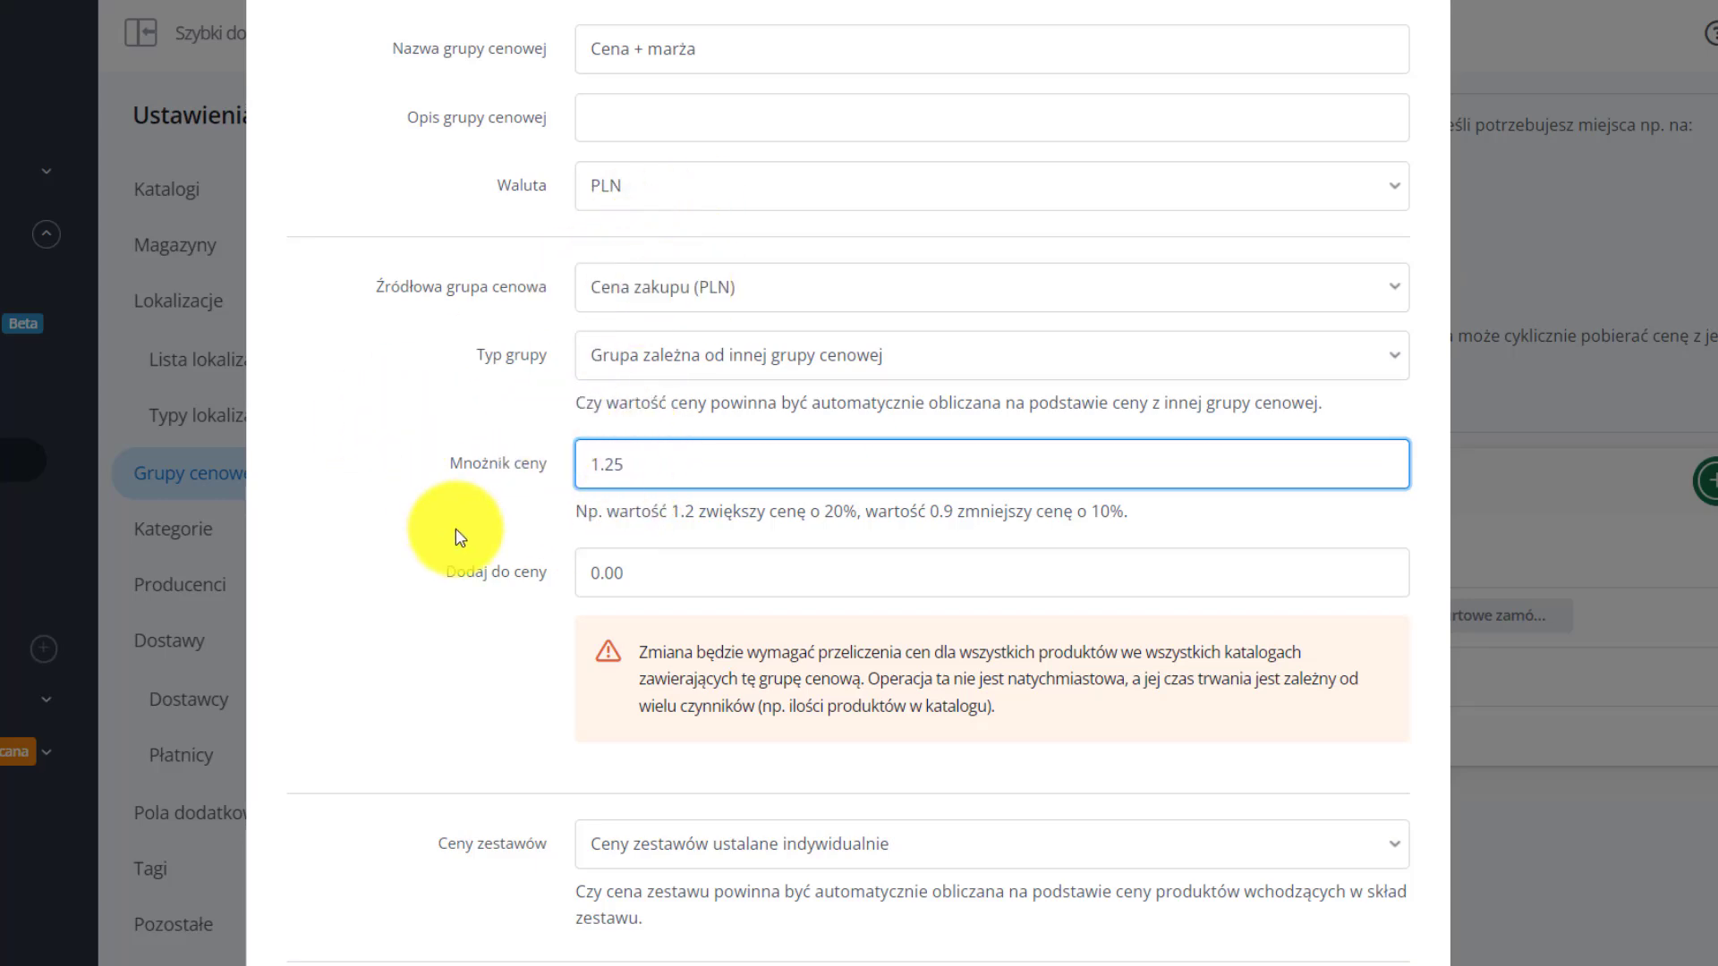
pyautogui.click(630, 965)
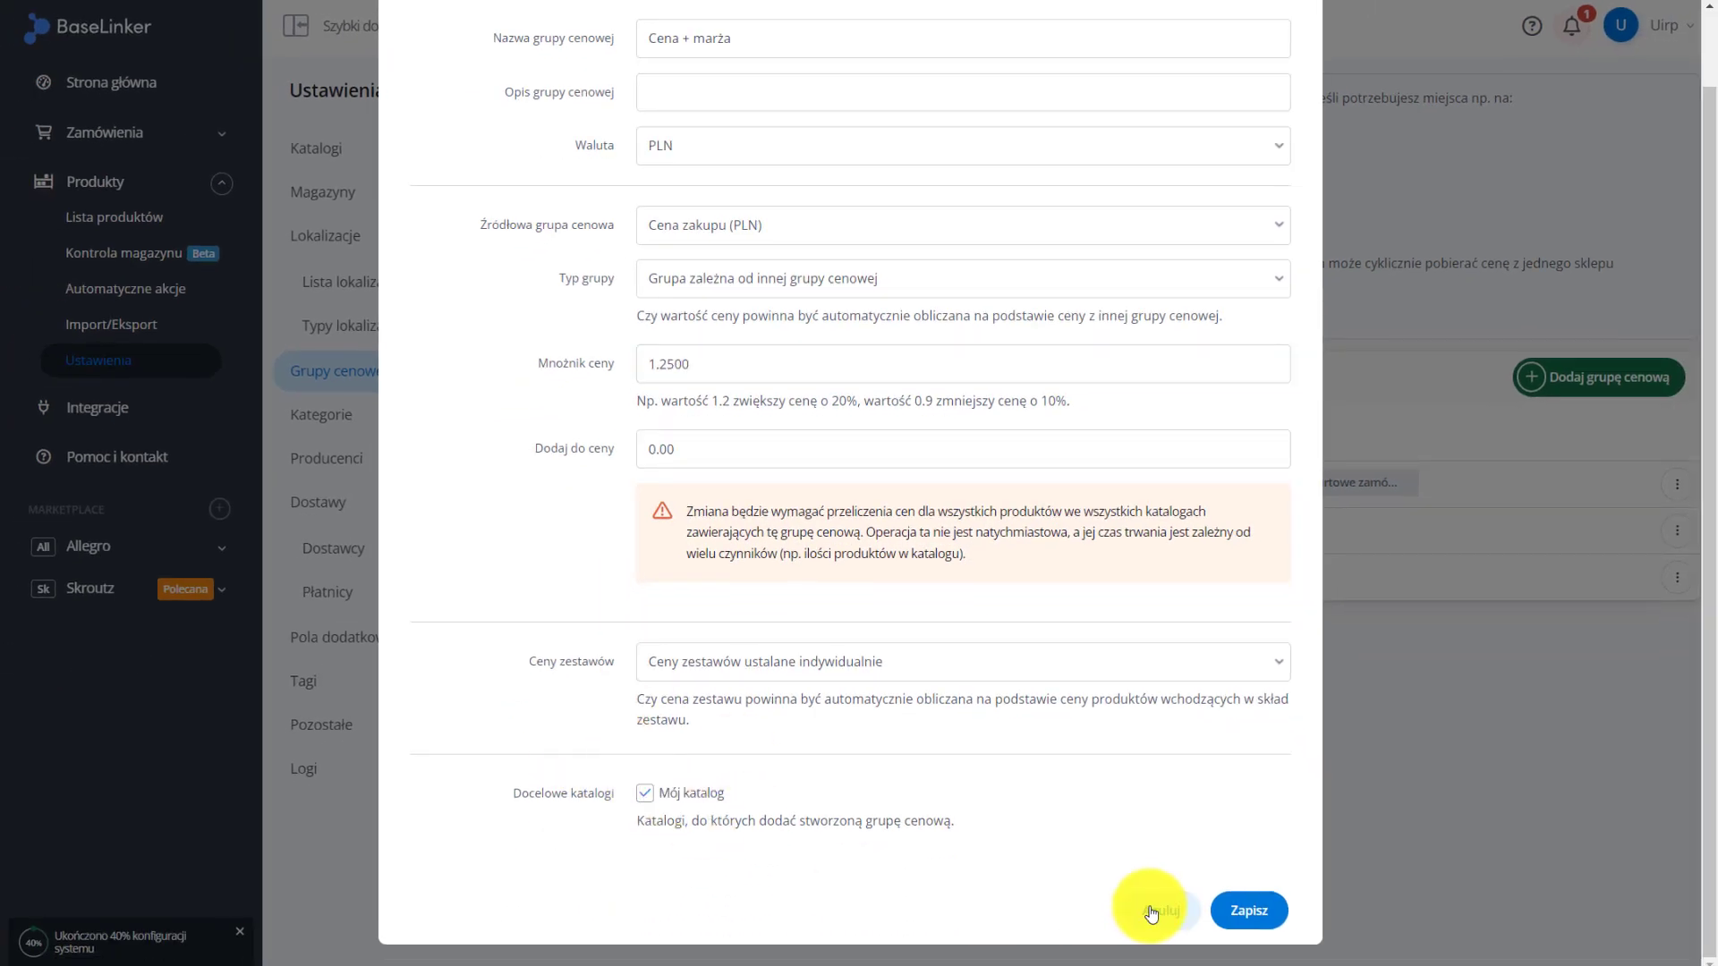
pyautogui.click(1265, 913)
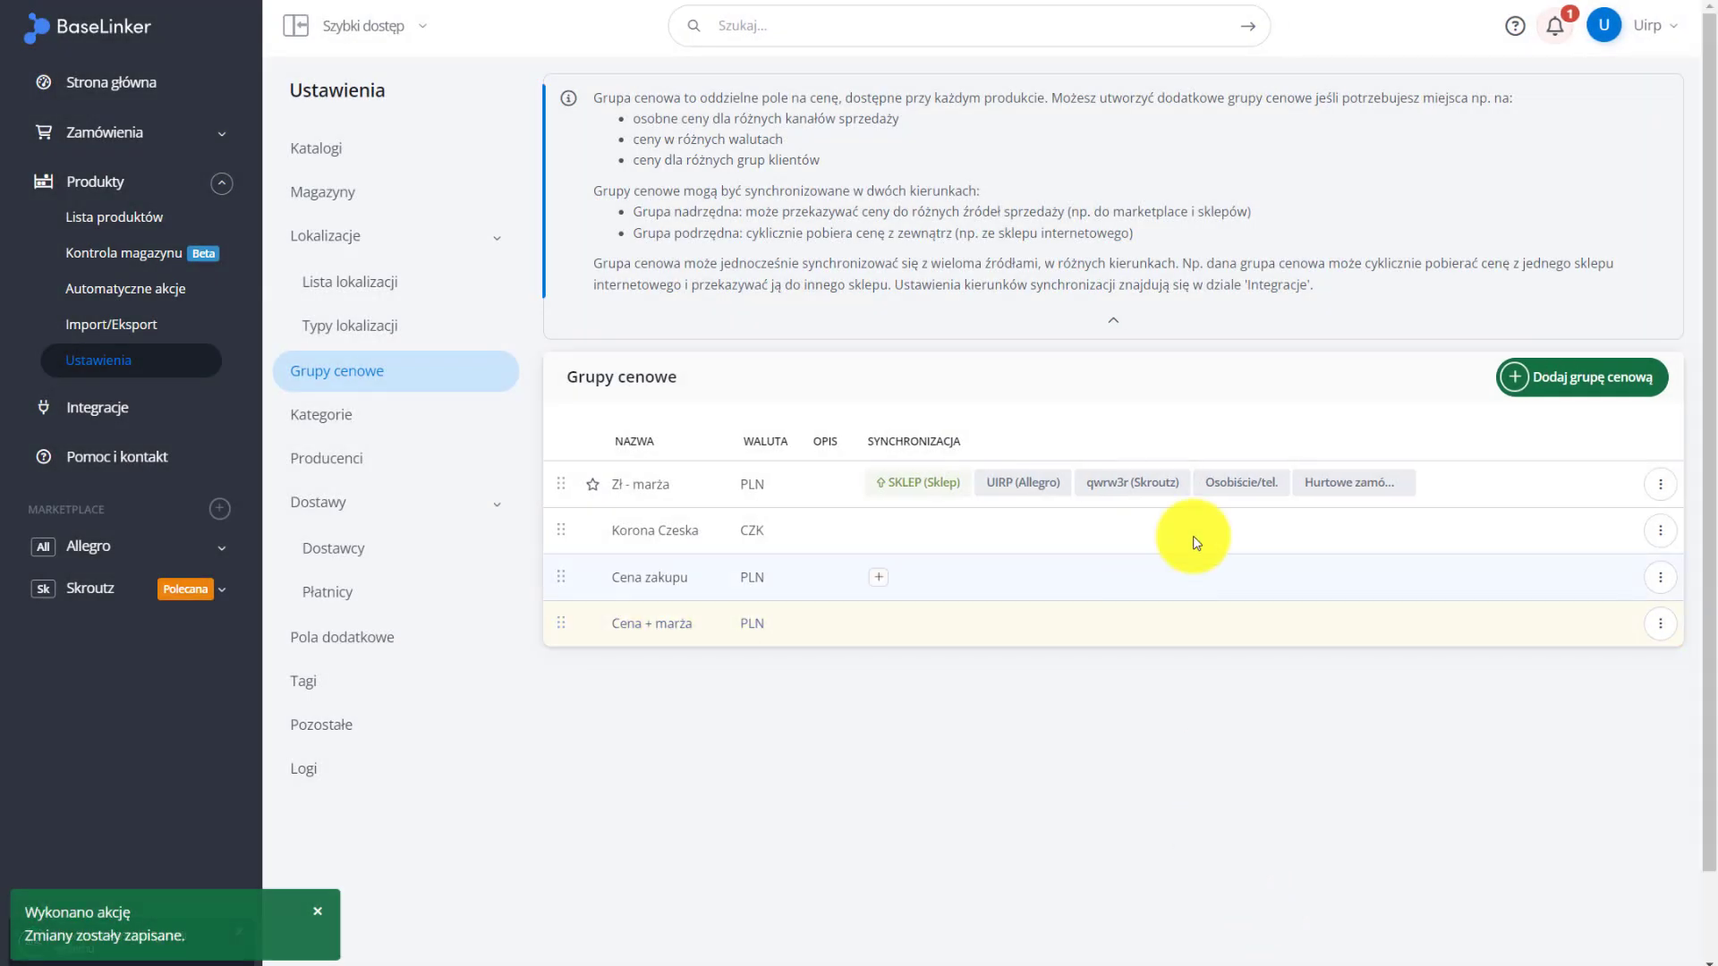
# Start a third price group and name it "Allegro"
pyautogui.click(1603, 374)
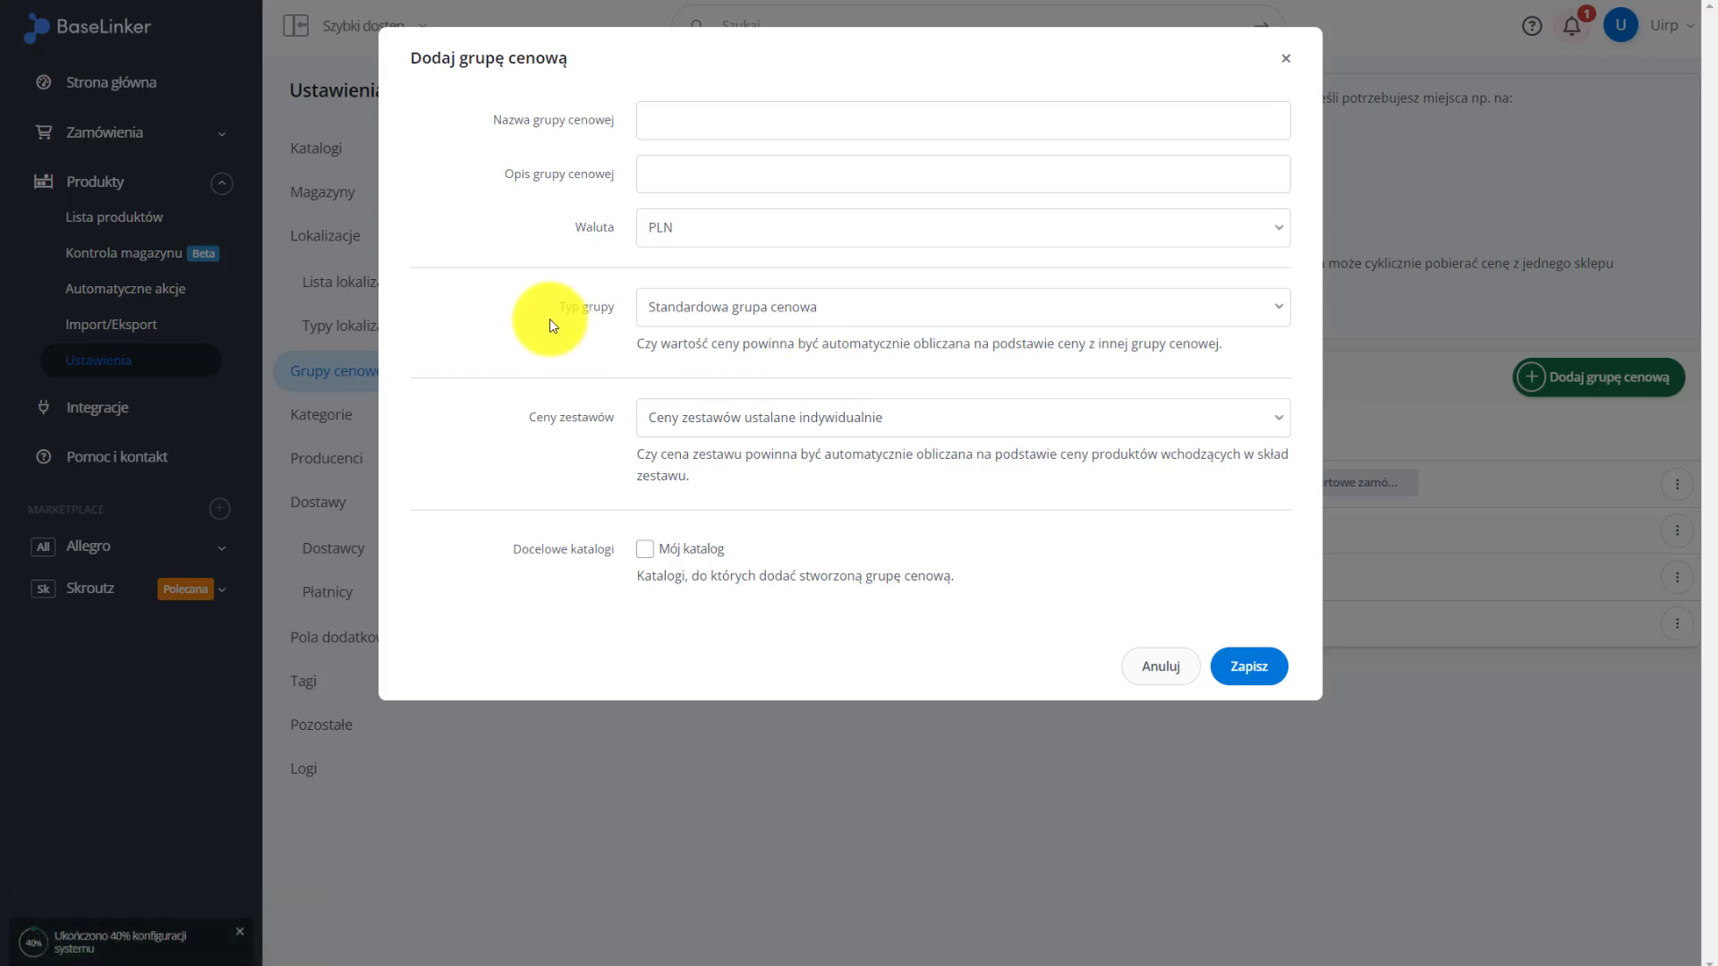
pyautogui.click(770, 117)
pyautogui.write('A')
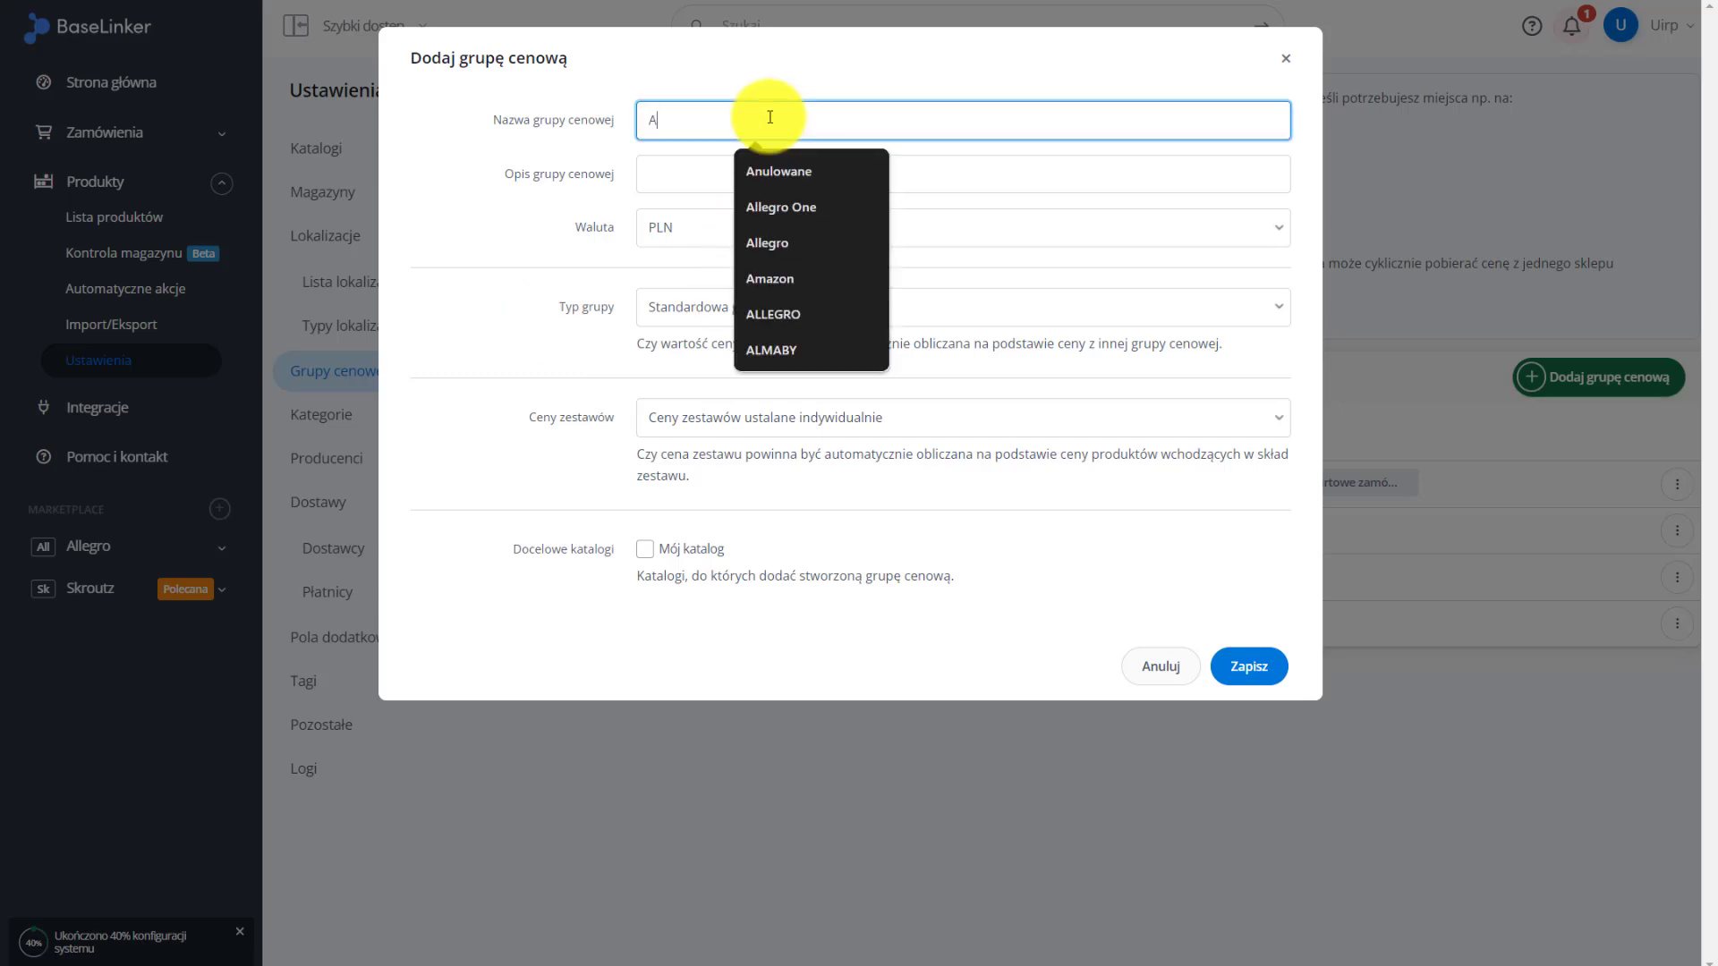
pyautogui.write('llegro')
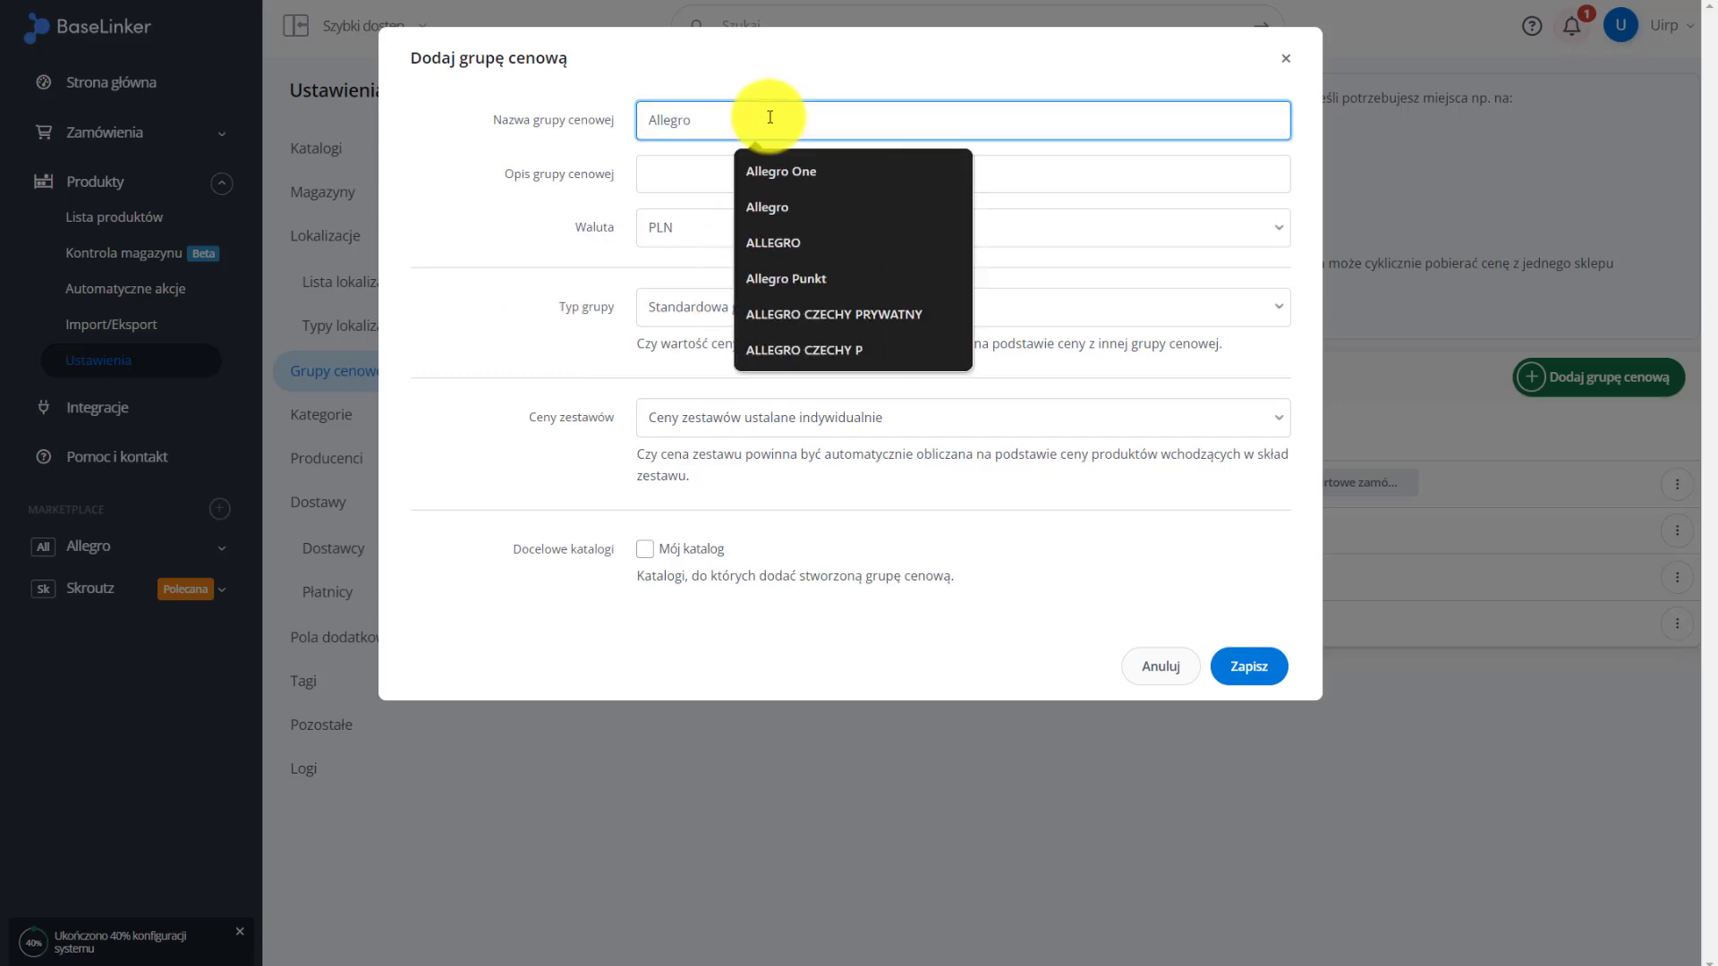
# Make the Allegro group dependent on another price group, using "Cena + marża (PLN)" as its source
pyautogui.click(590, 227)
pyautogui.click(748, 297)
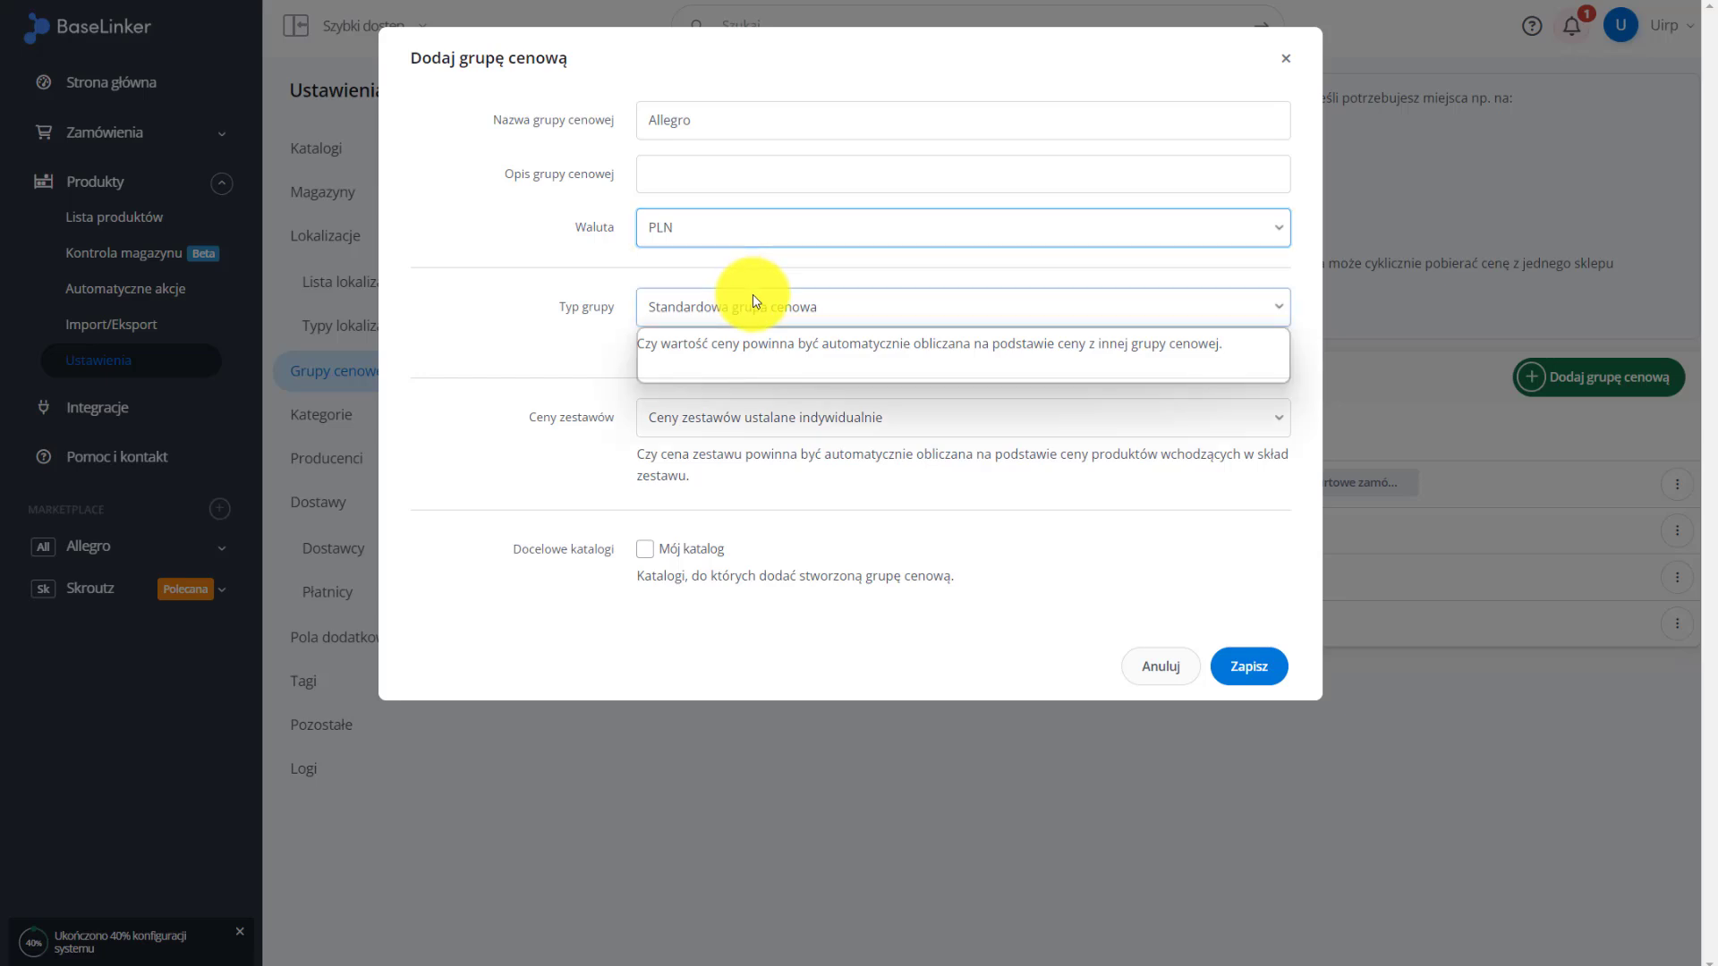
pyautogui.click(753, 348)
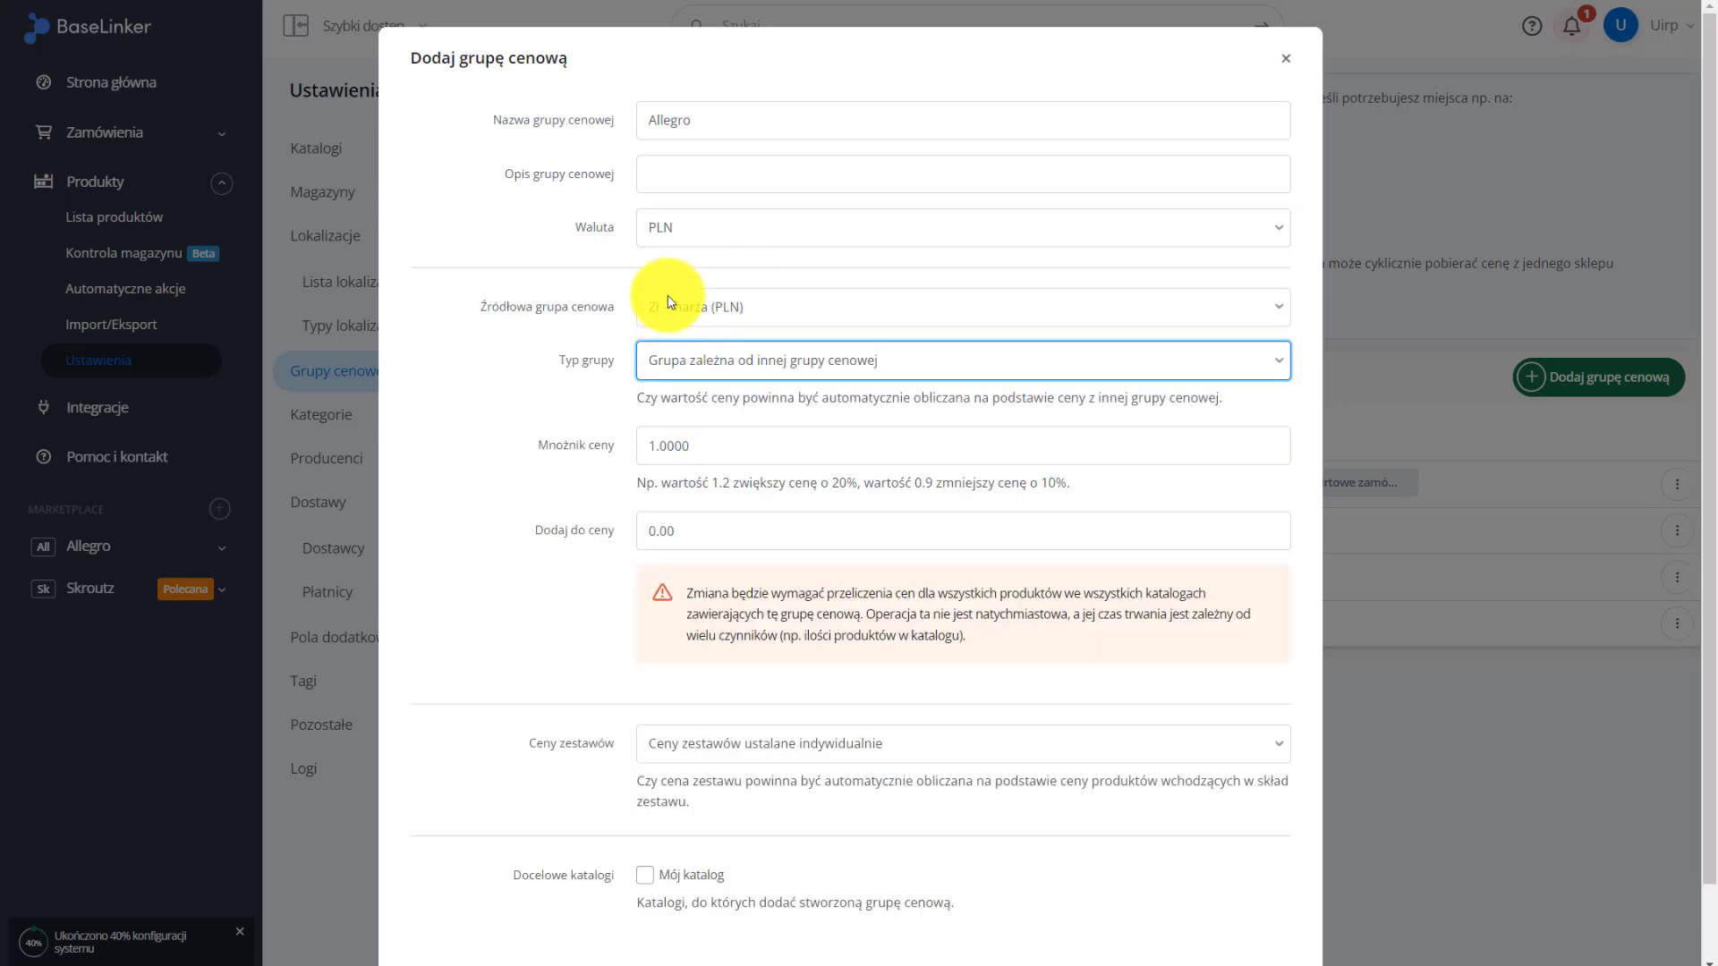
pyautogui.click(768, 302)
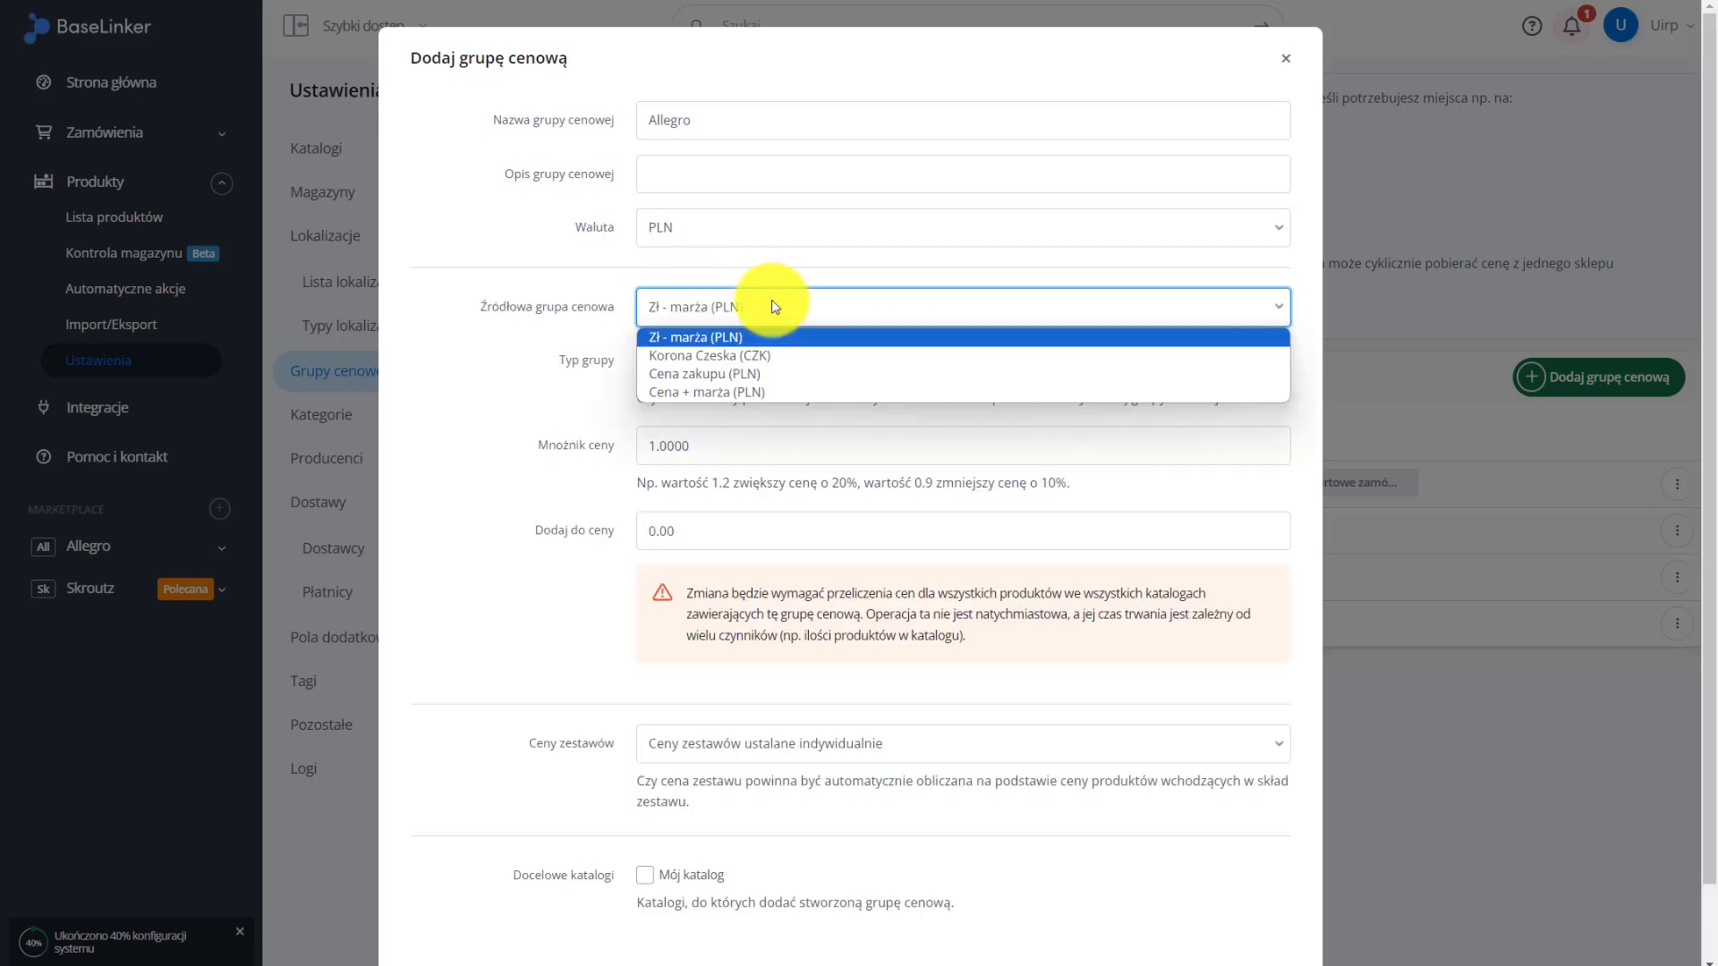
pyautogui.click(750, 399)
pyautogui.press('Up')
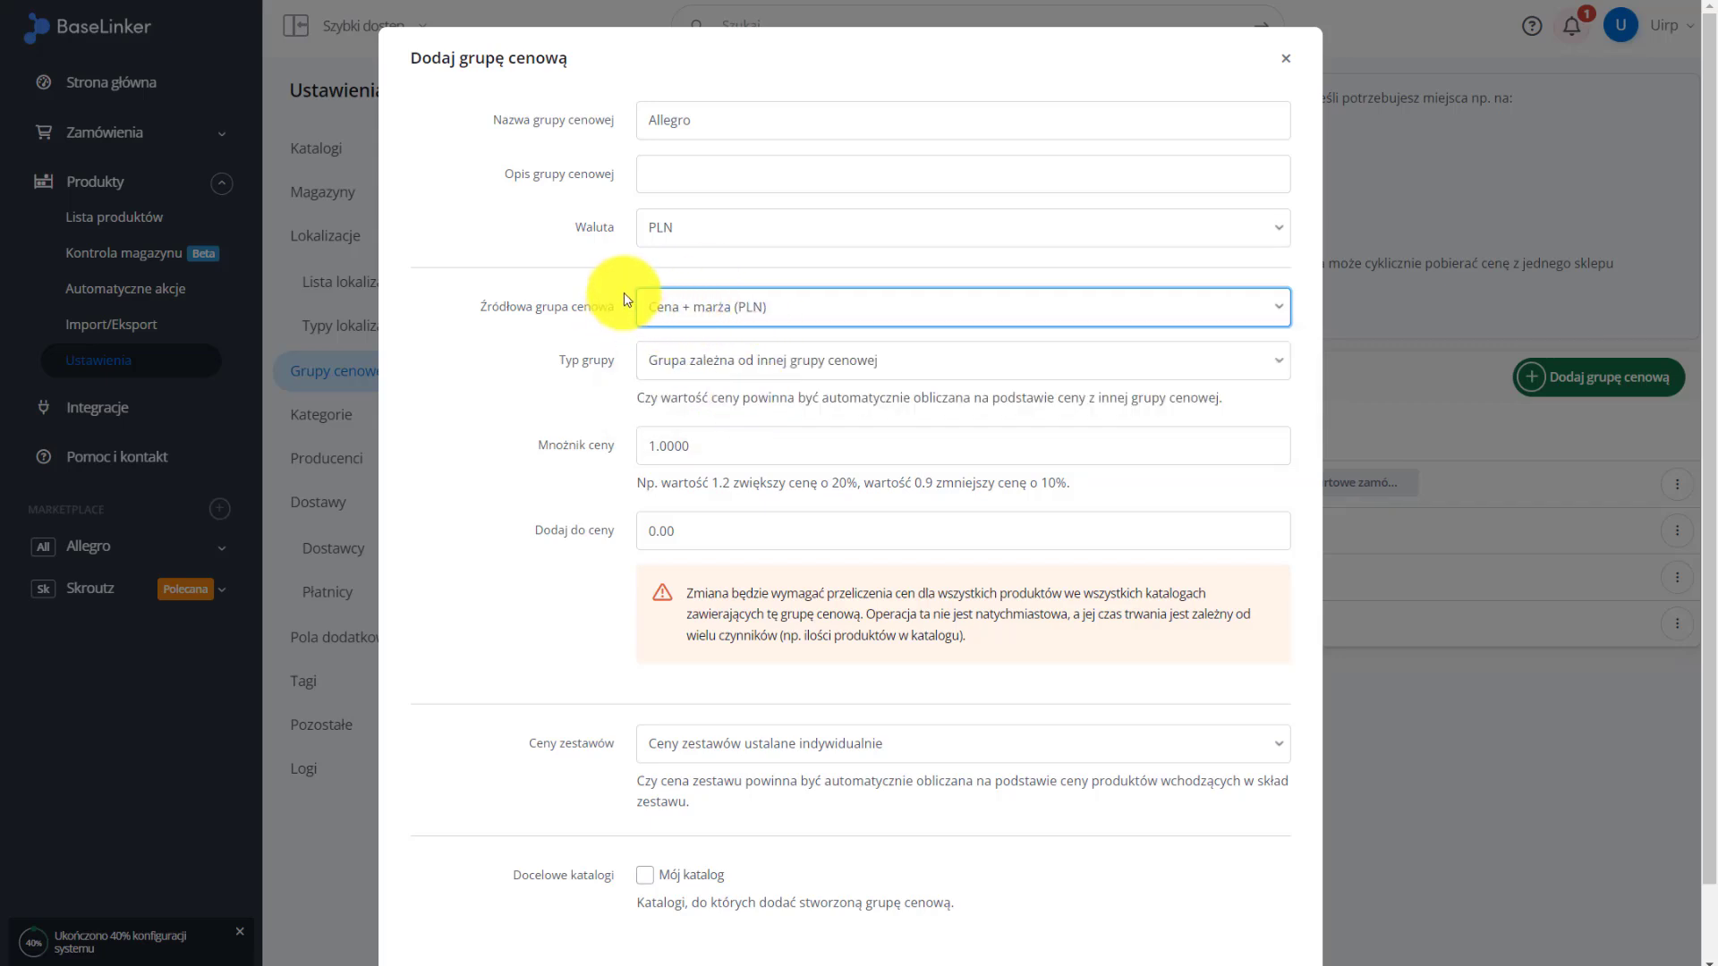
# Set the Allegro group's price multiplier to 1.25, assign the group to "Mój katalog", and save it
pyautogui.scroll(-1, 461, 306)
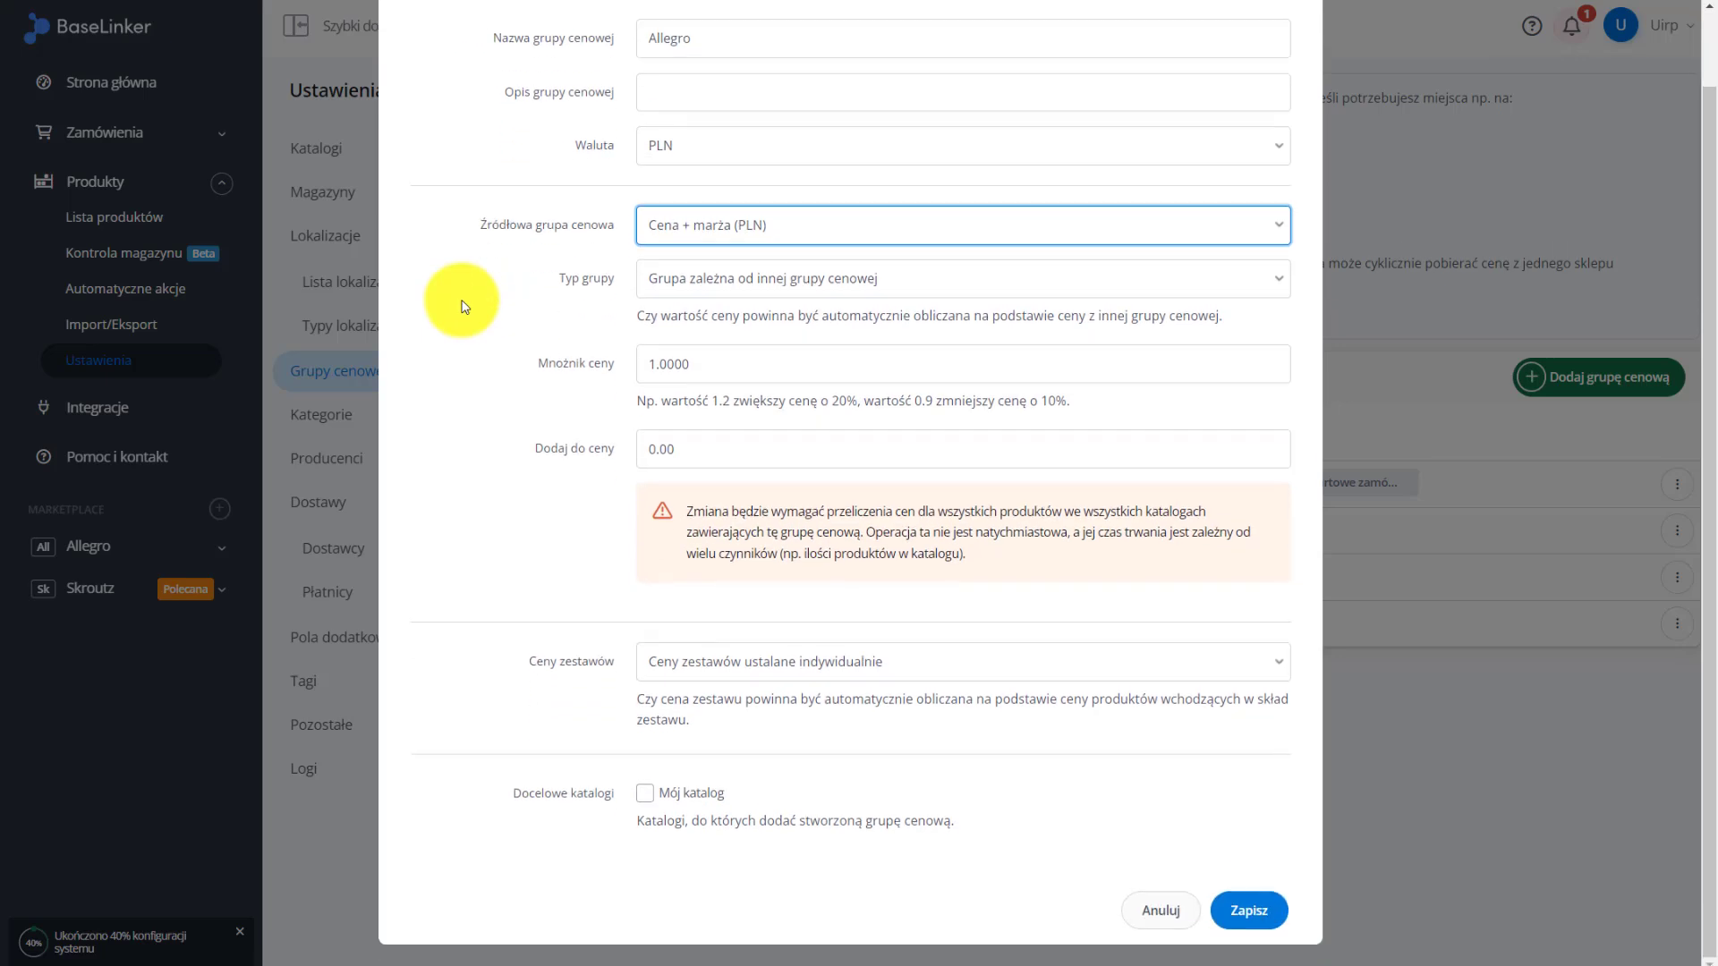
pyautogui.doubleClick(733, 364)
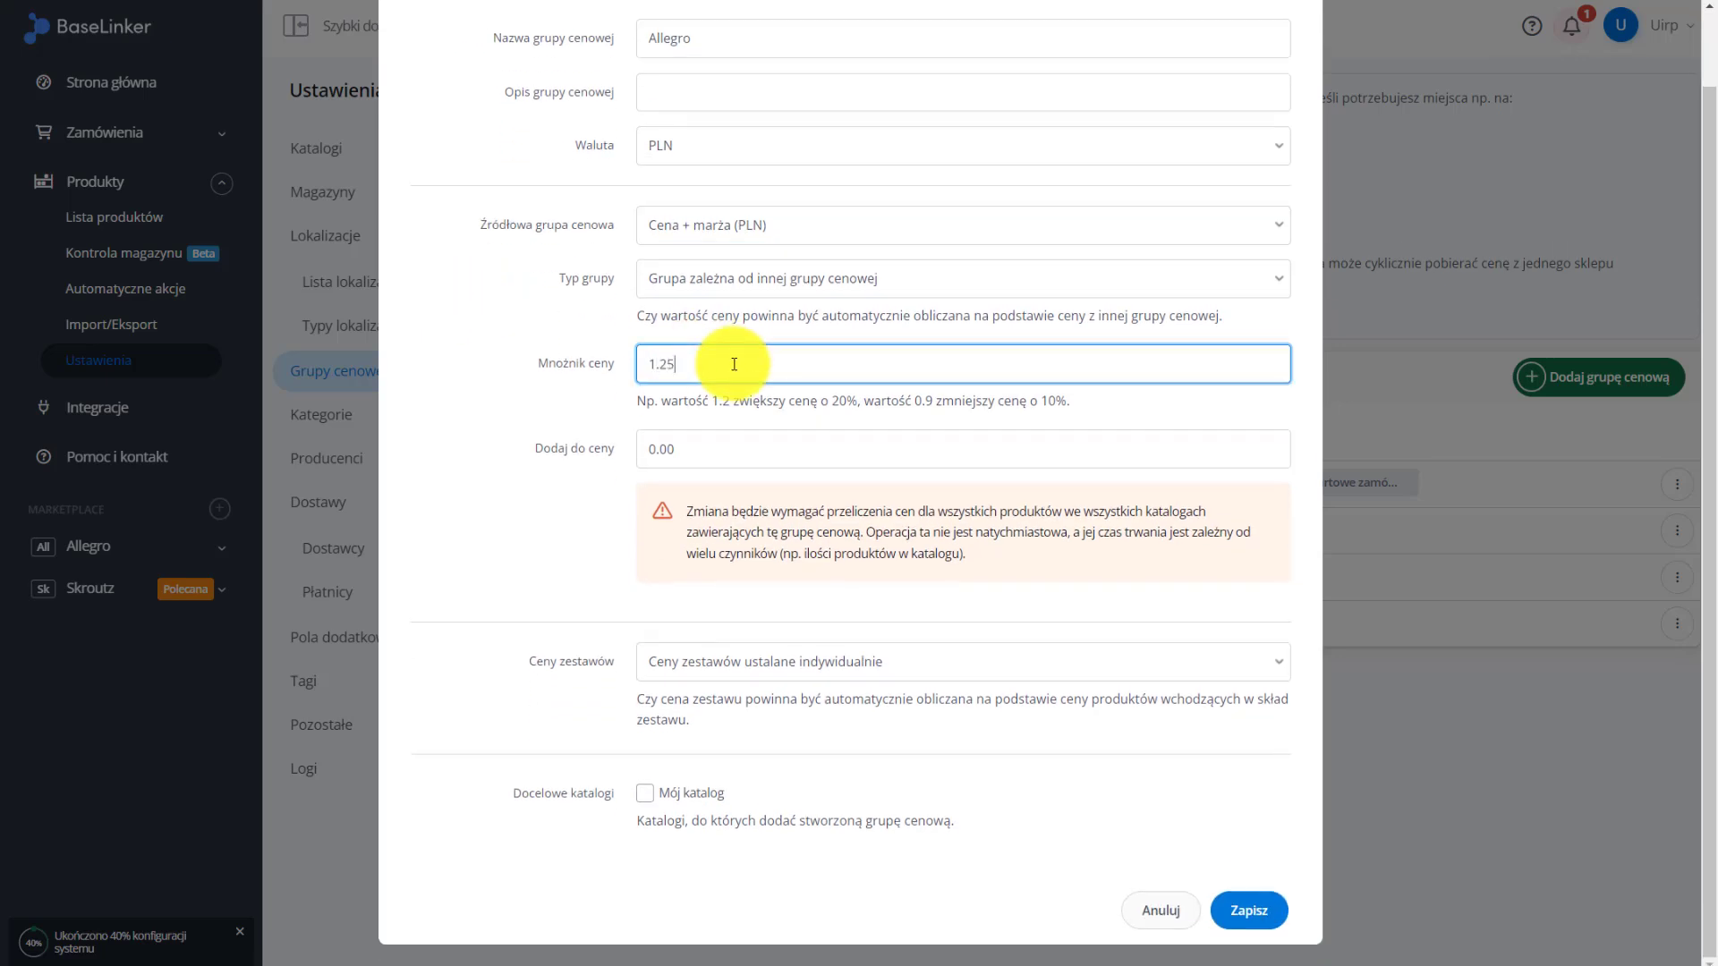
pyautogui.click(530, 359)
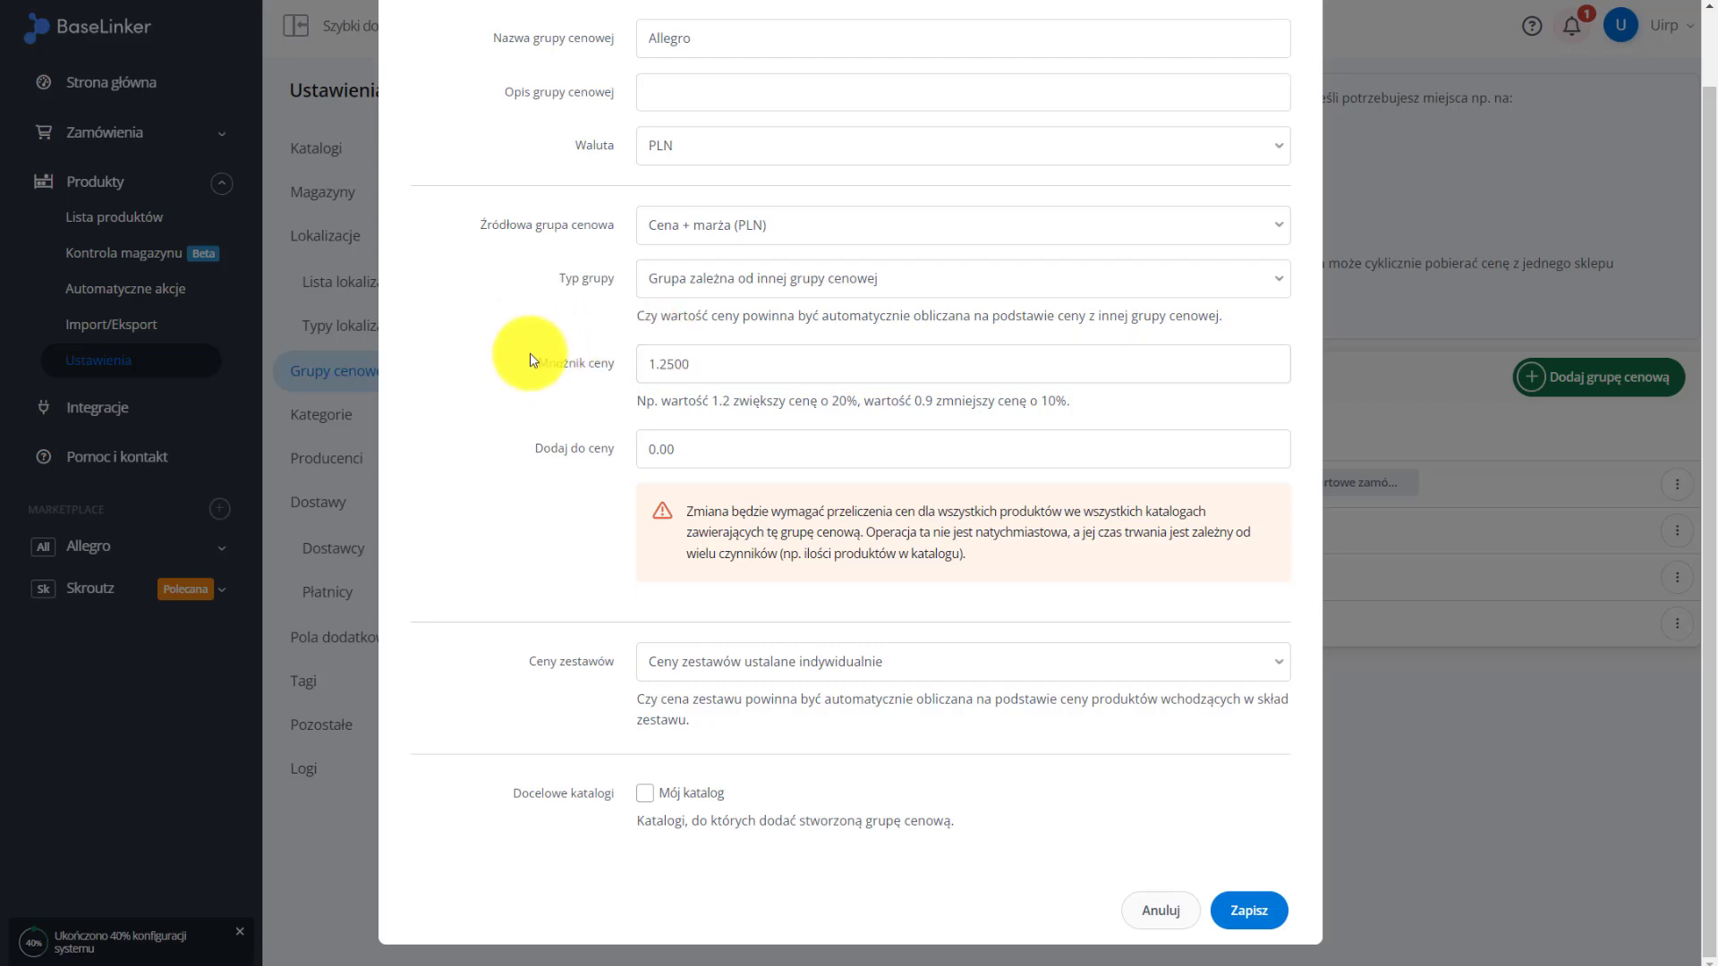
pyautogui.scroll(1, 536, 357)
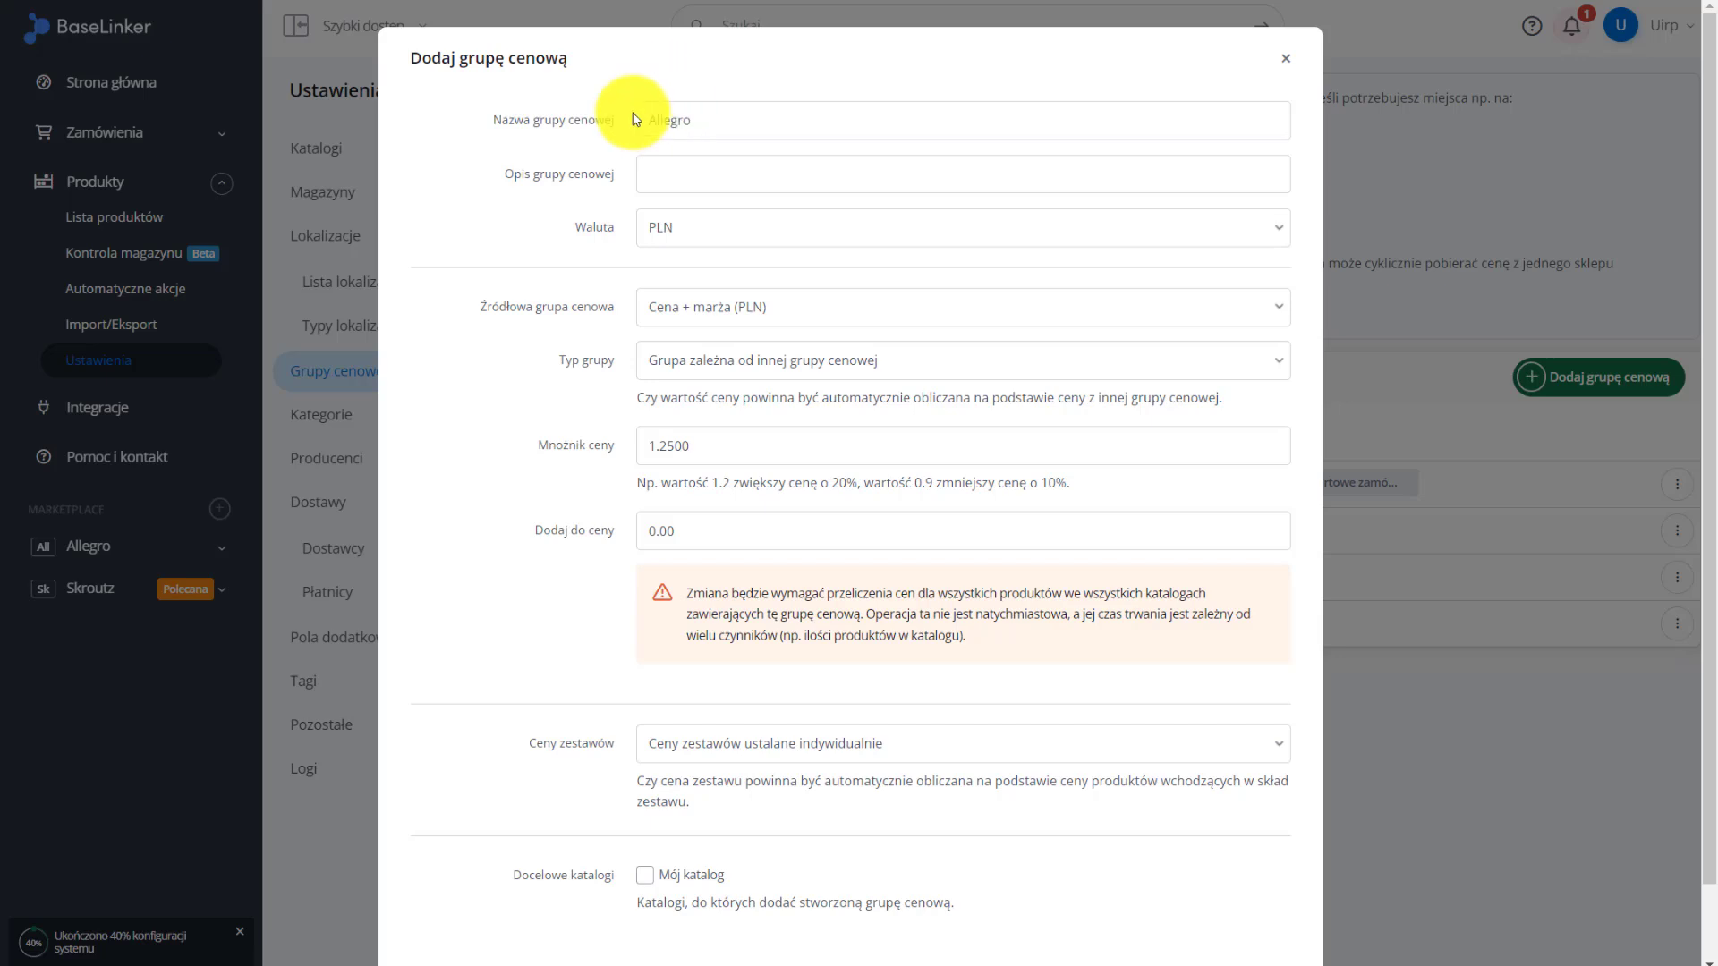
pyautogui.scroll(-1, 575, 407)
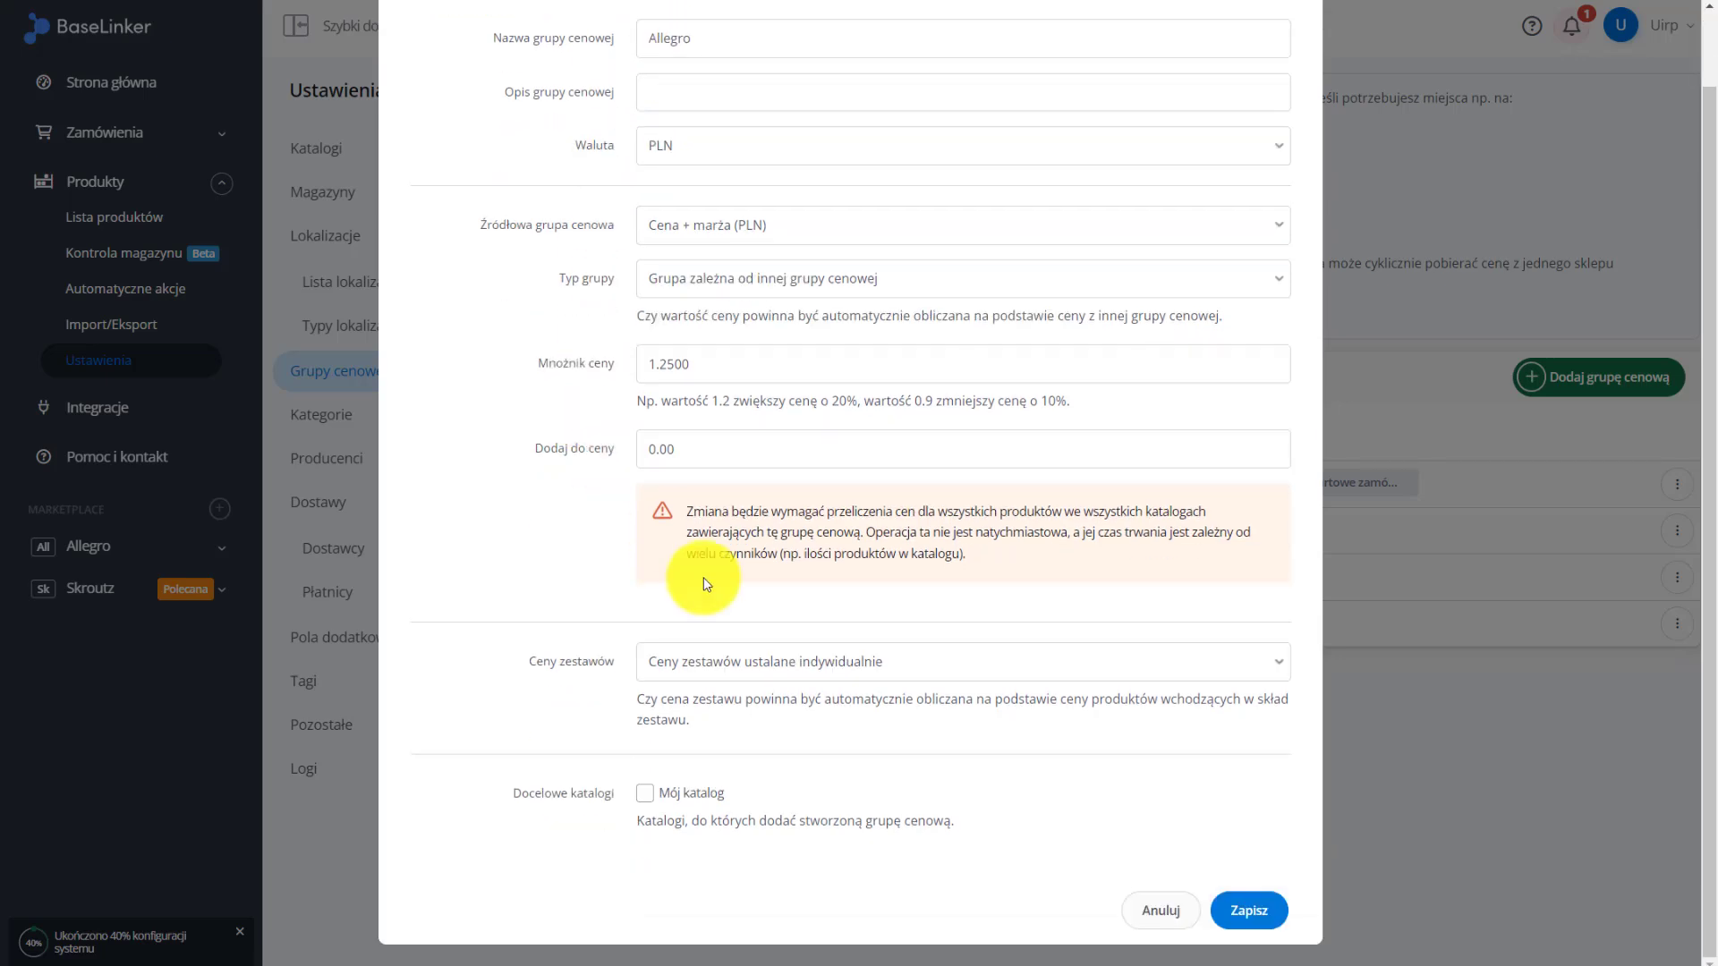
pyautogui.click(641, 796)
pyautogui.click(1261, 930)
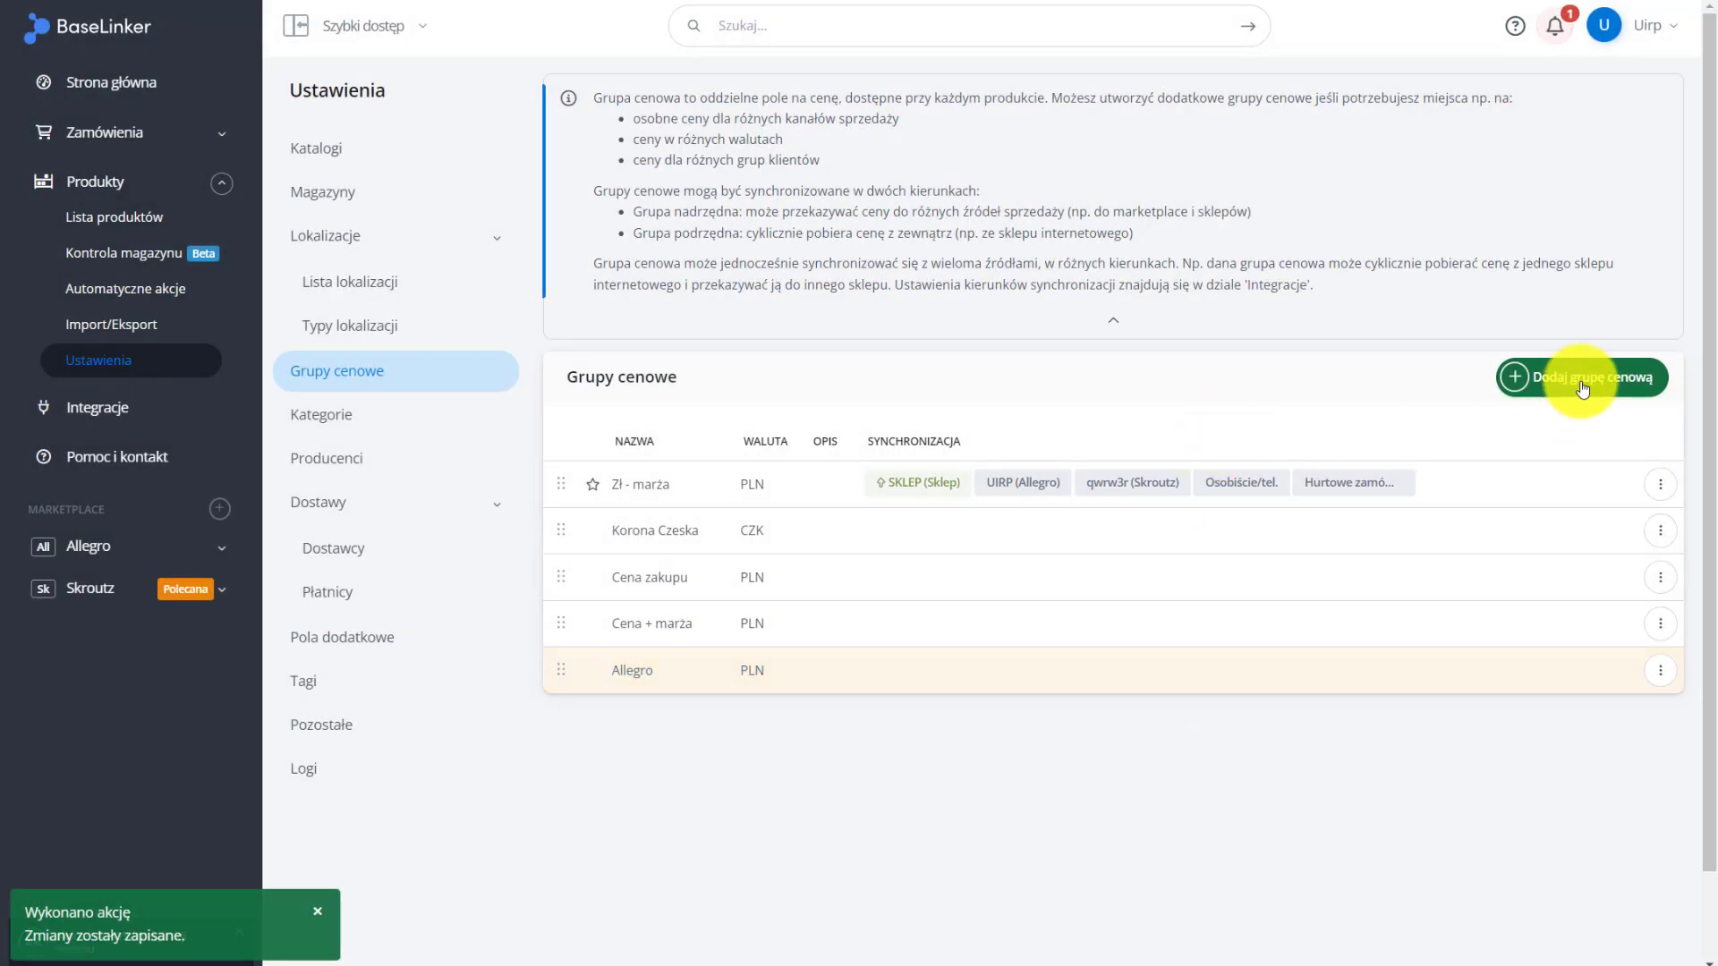
# Start a new price group and name it "Sklep"
pyautogui.click(1579, 385)
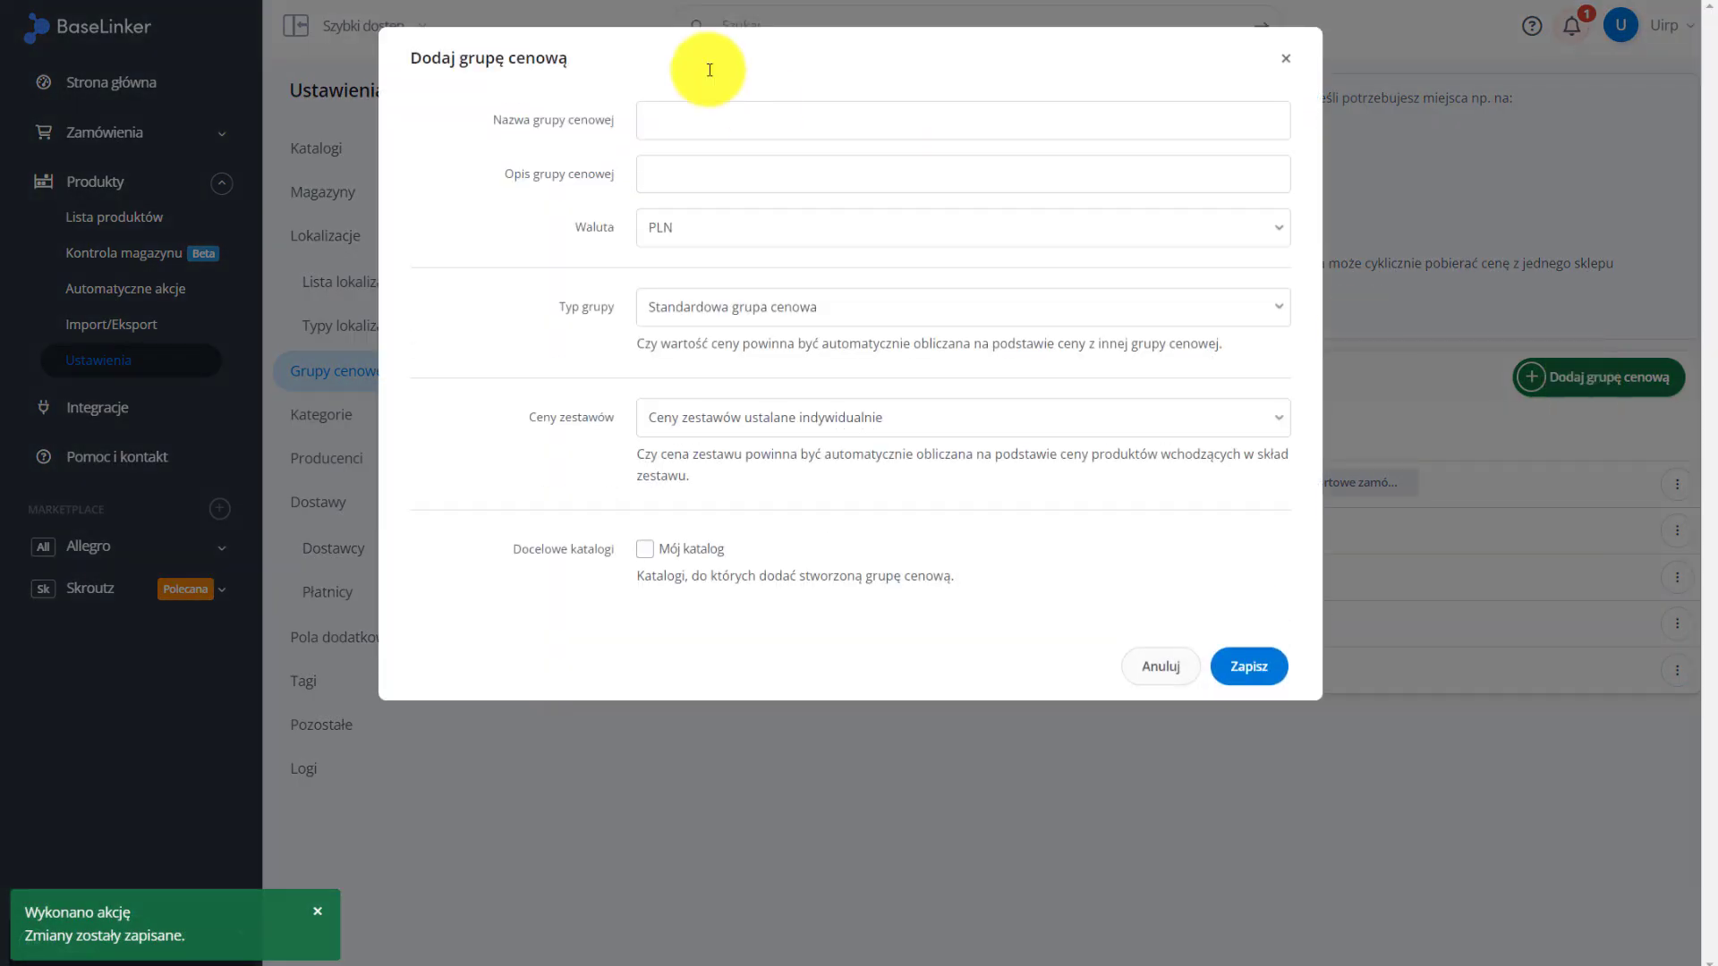
pyautogui.click(724, 136)
pyautogui.write('Sk')
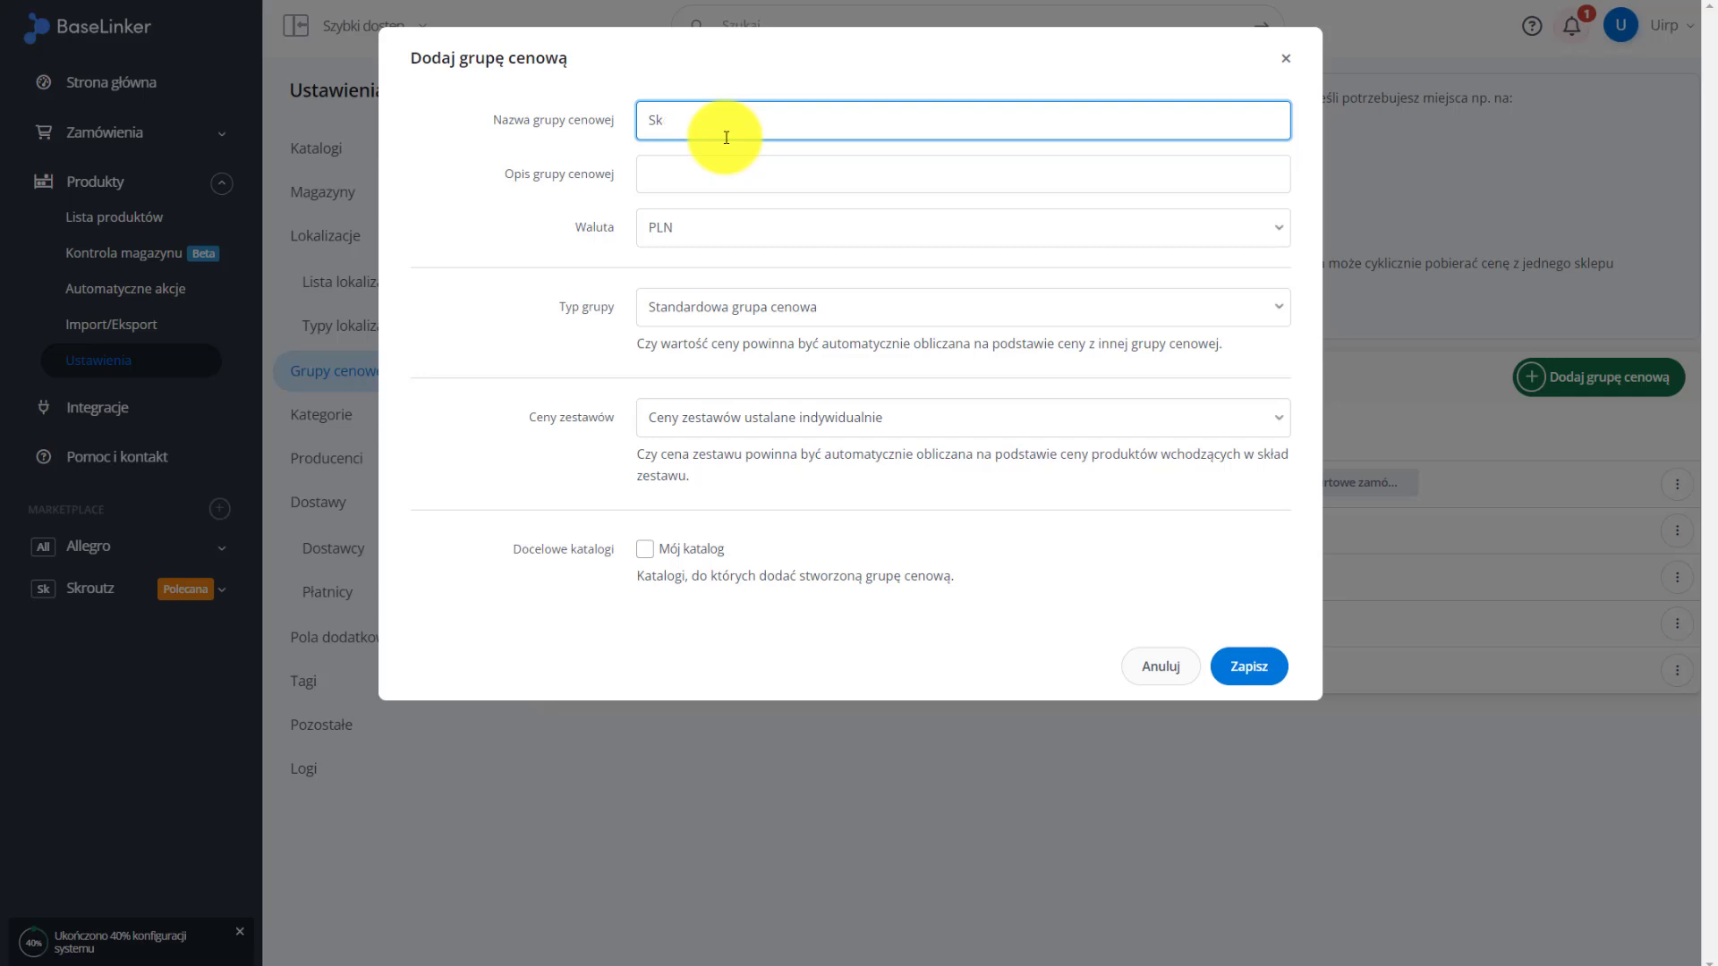
pyautogui.write('ellep')
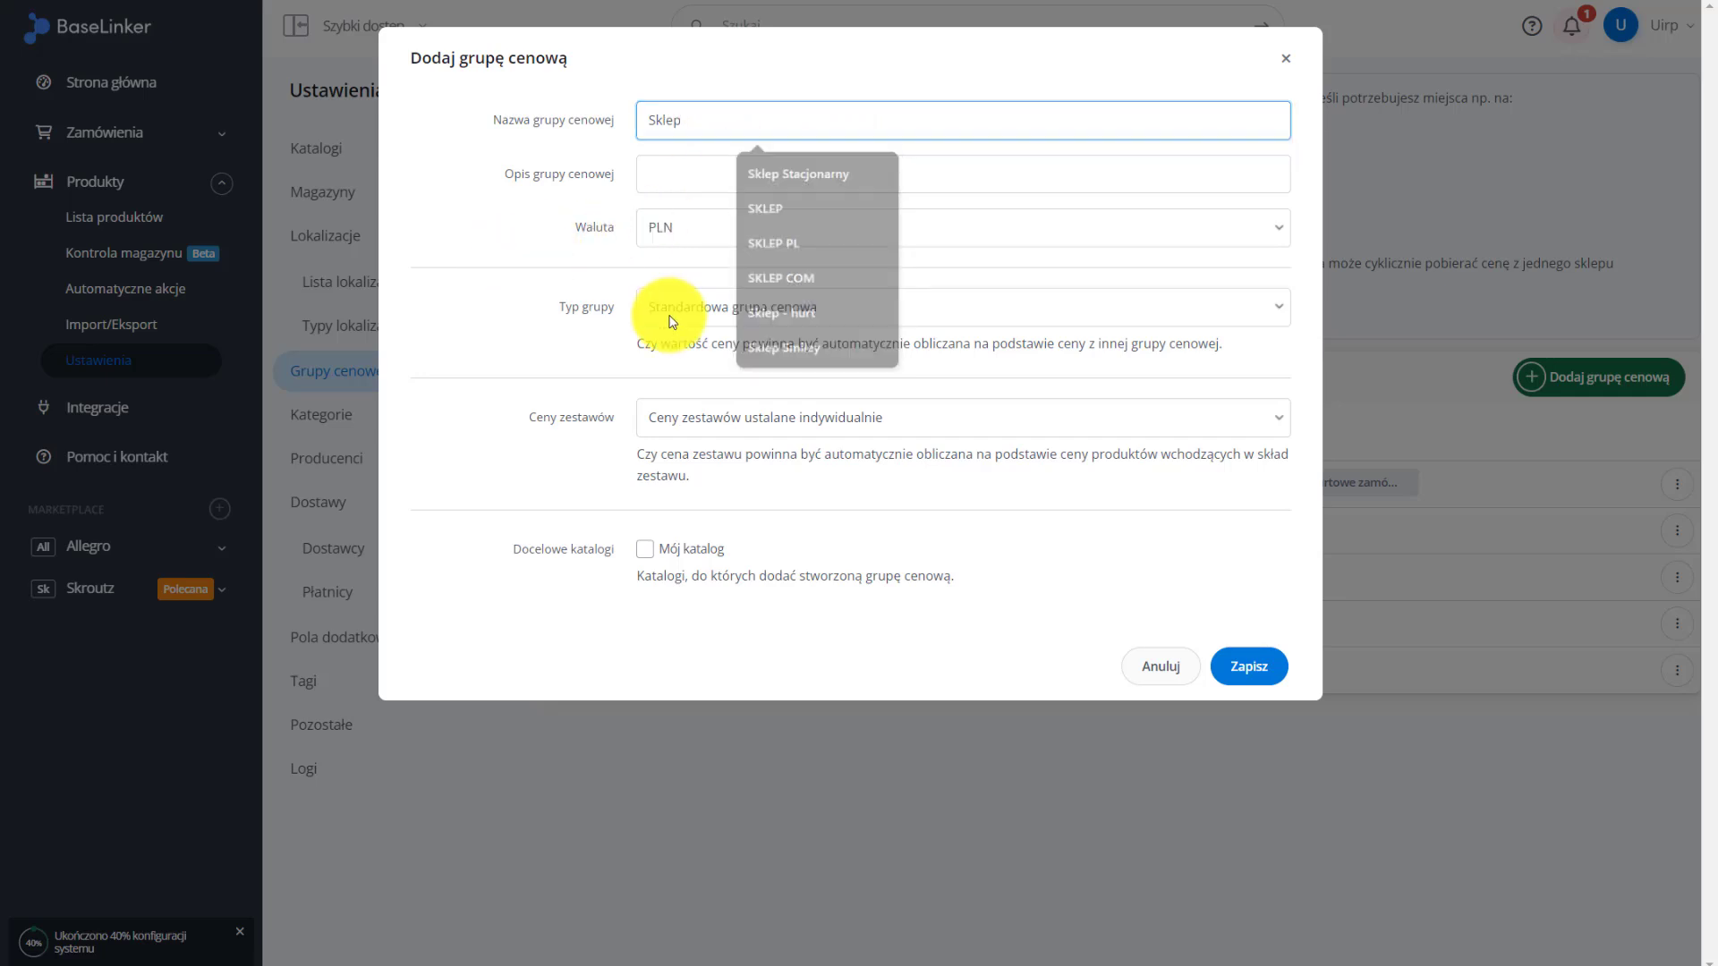
# Make the Sklep group a "Grupa zależna od innej grupy cenowej" with "Cena + marża (PLN)" as its source price group
pyautogui.click(693, 315)
pyautogui.click(702, 335)
pyautogui.click(708, 355)
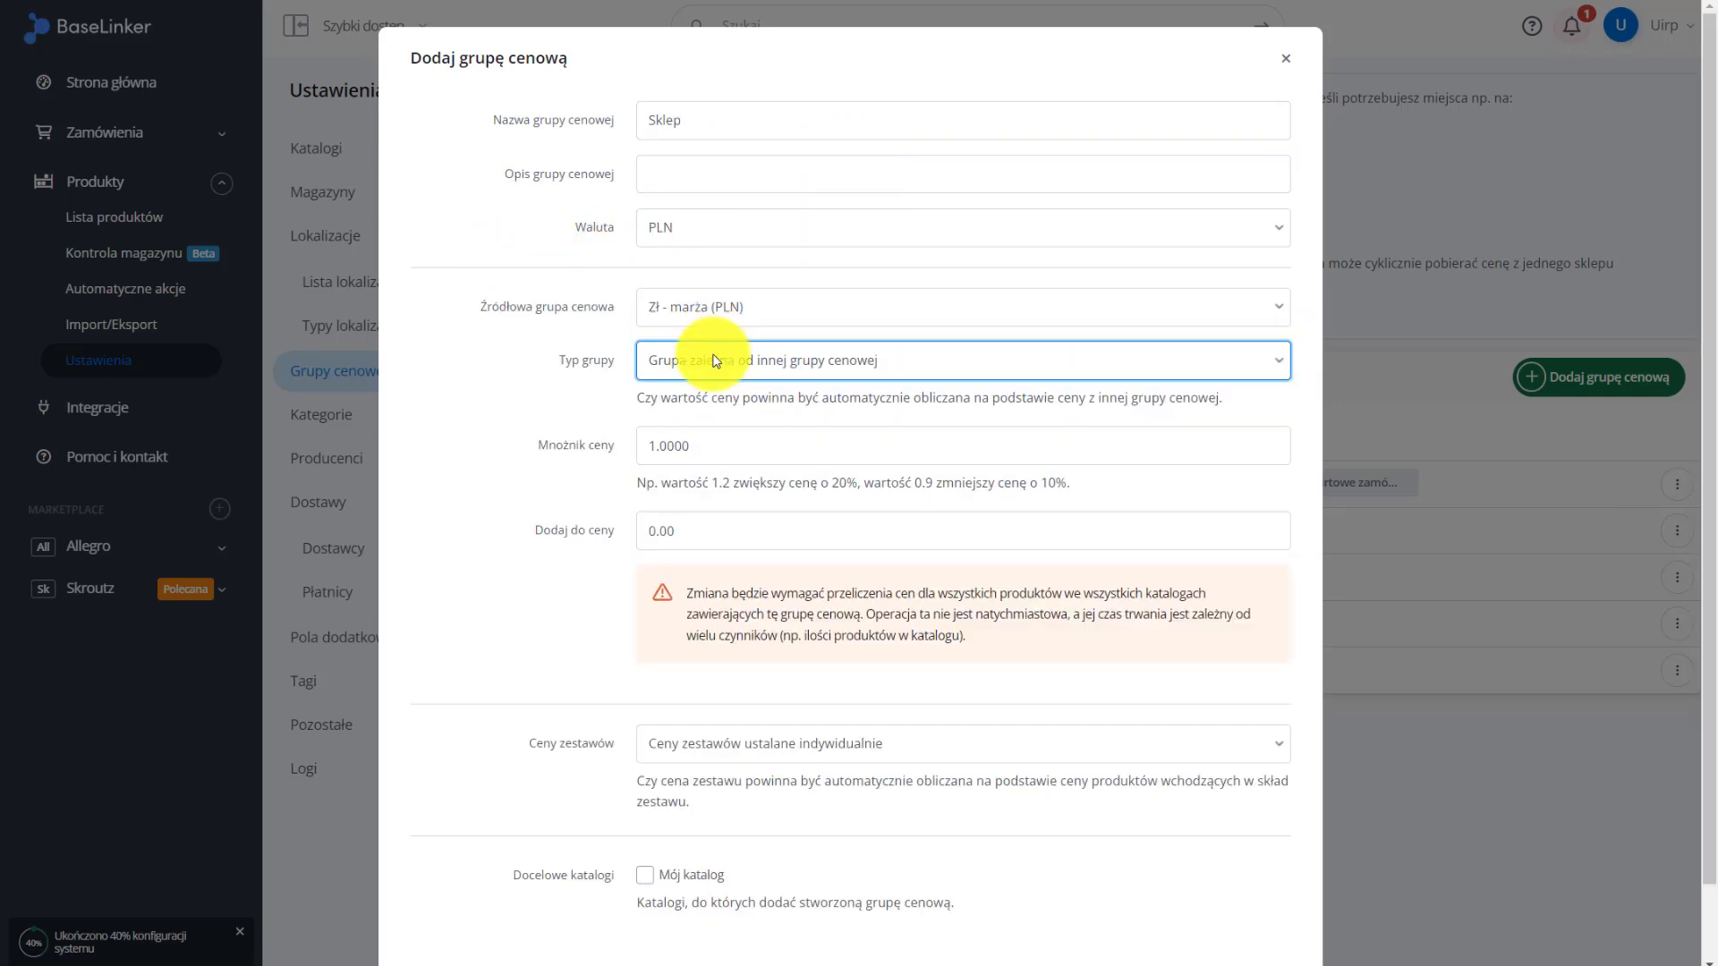
pyautogui.click(708, 317)
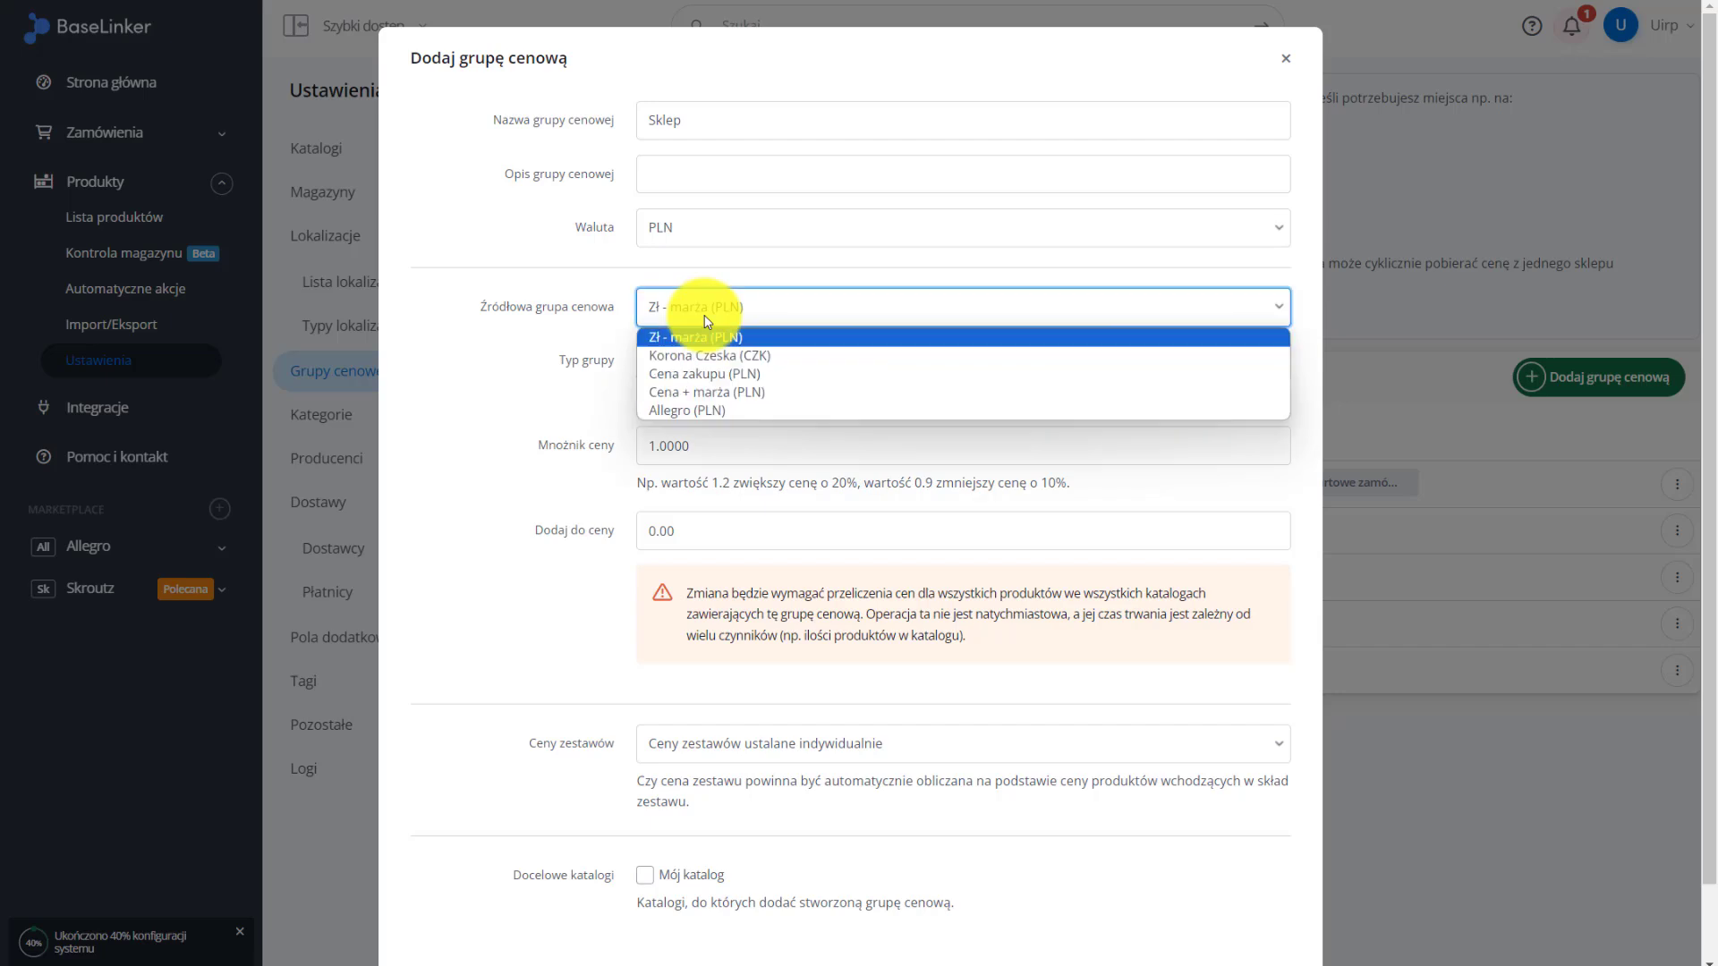
pyautogui.click(723, 394)
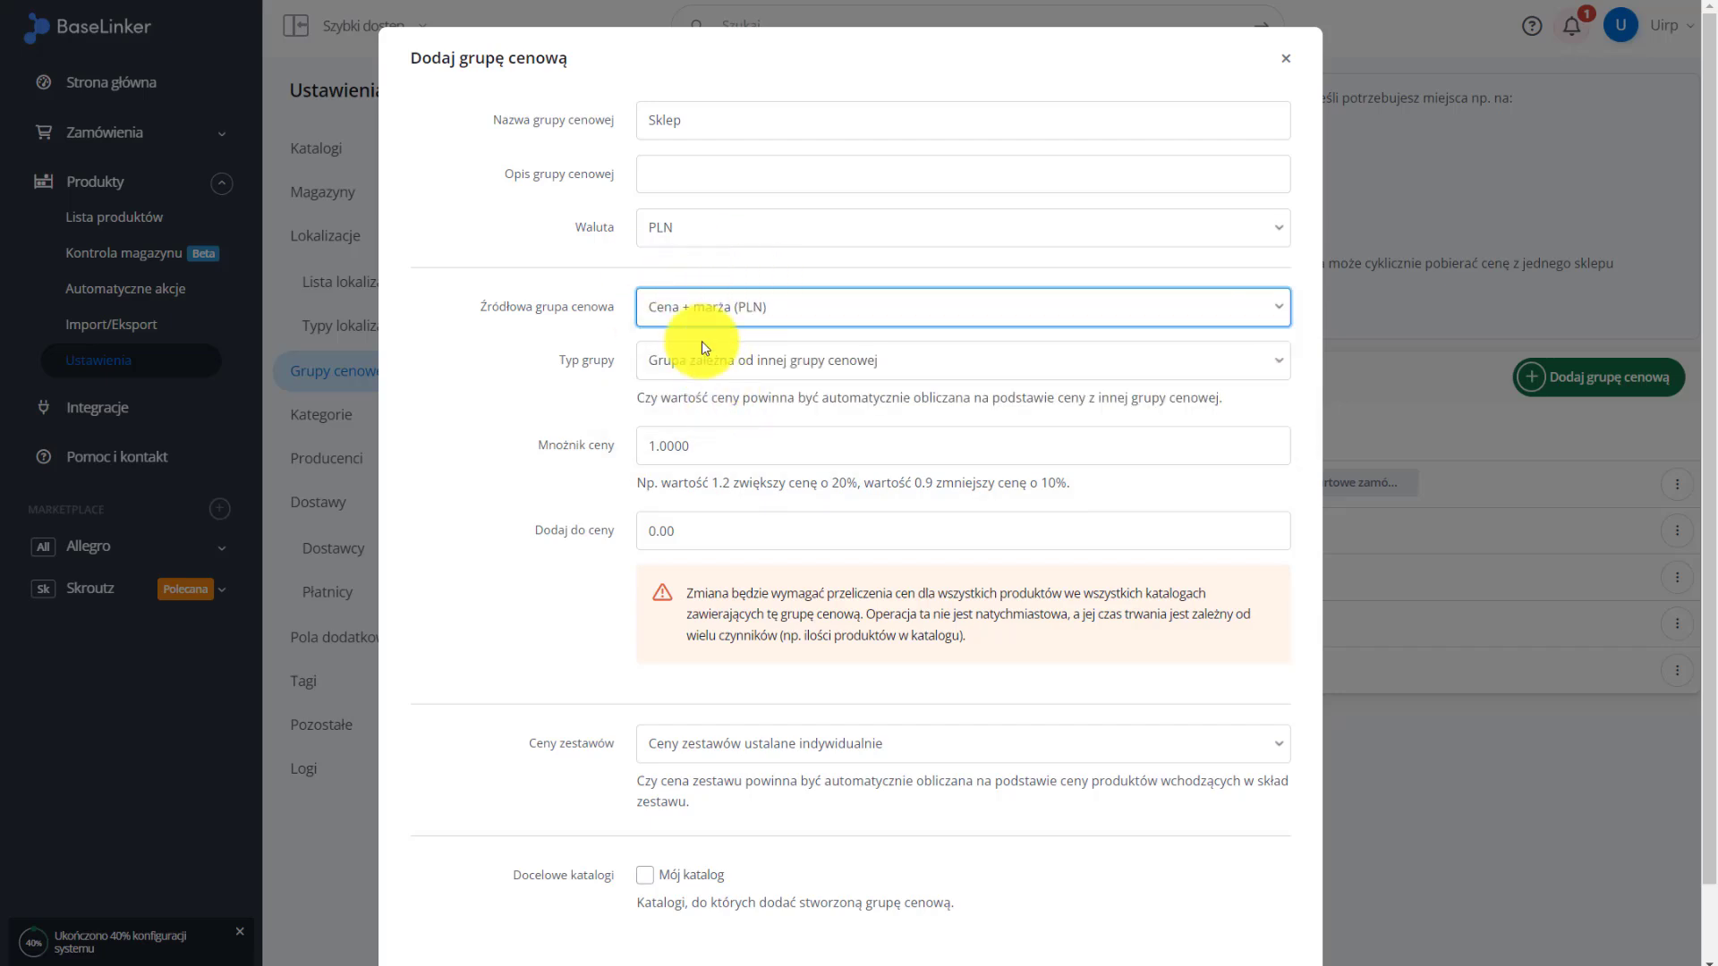
# Set the Sklep group's price multiplier to 1.15, assign the group to "Mój katalog", and save it
pyautogui.doubleClick(719, 453)
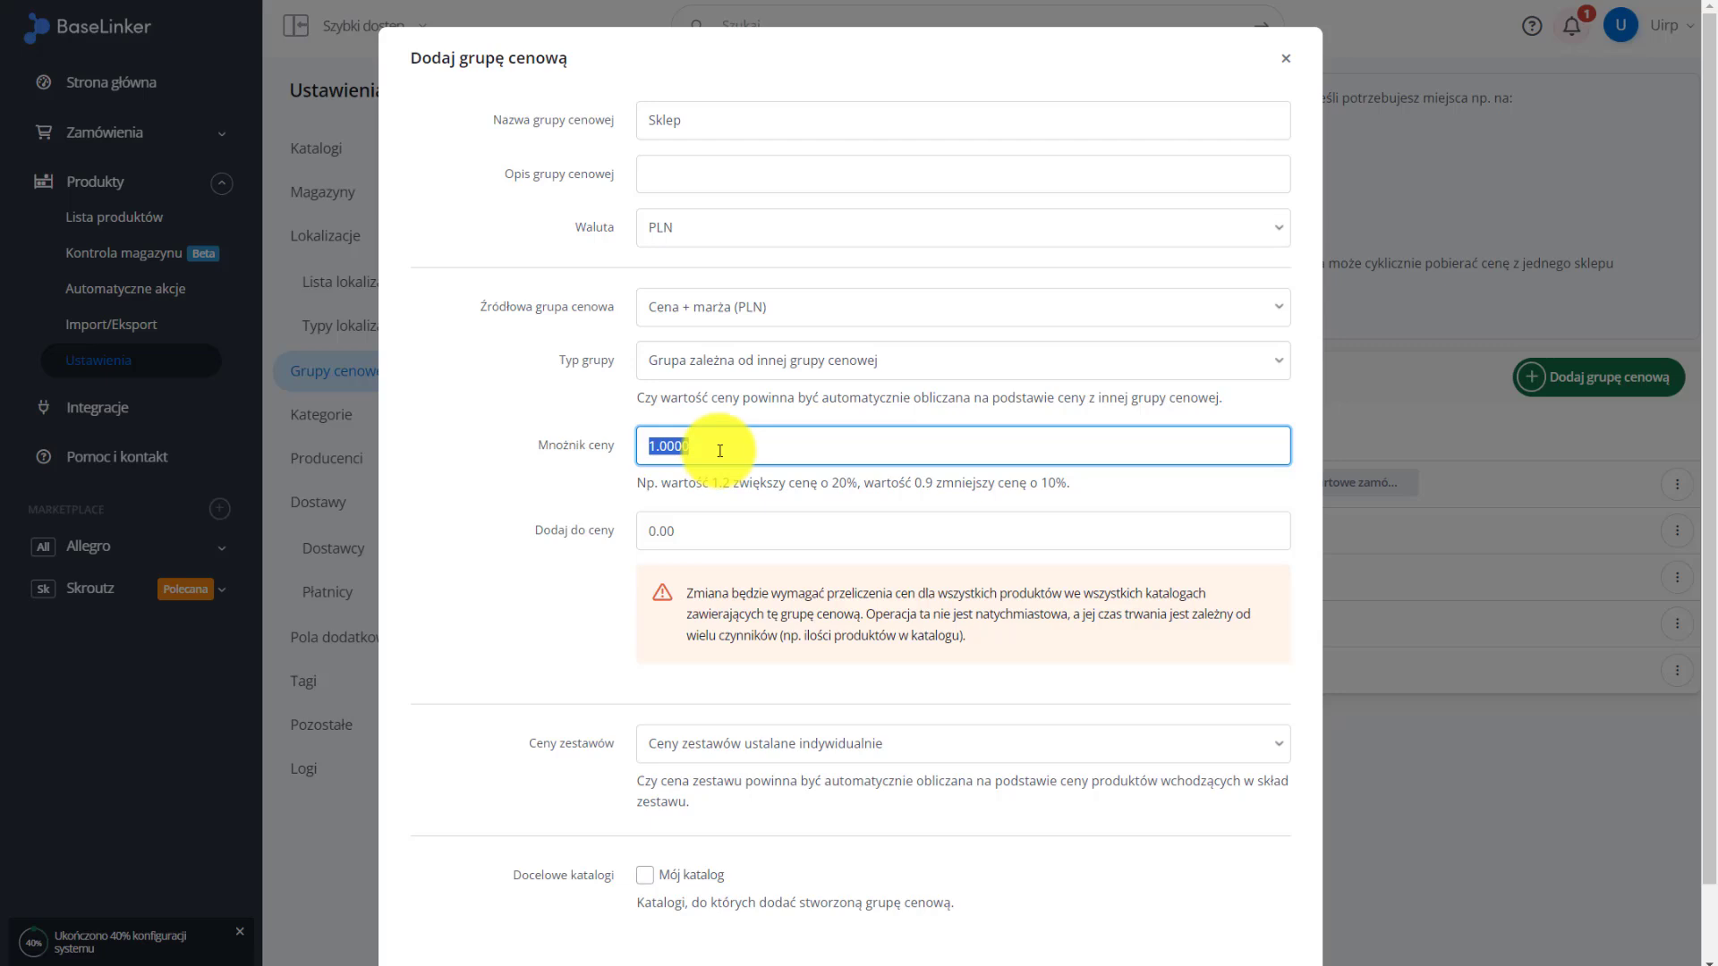
pyautogui.write('1.15')
pyautogui.click(533, 417)
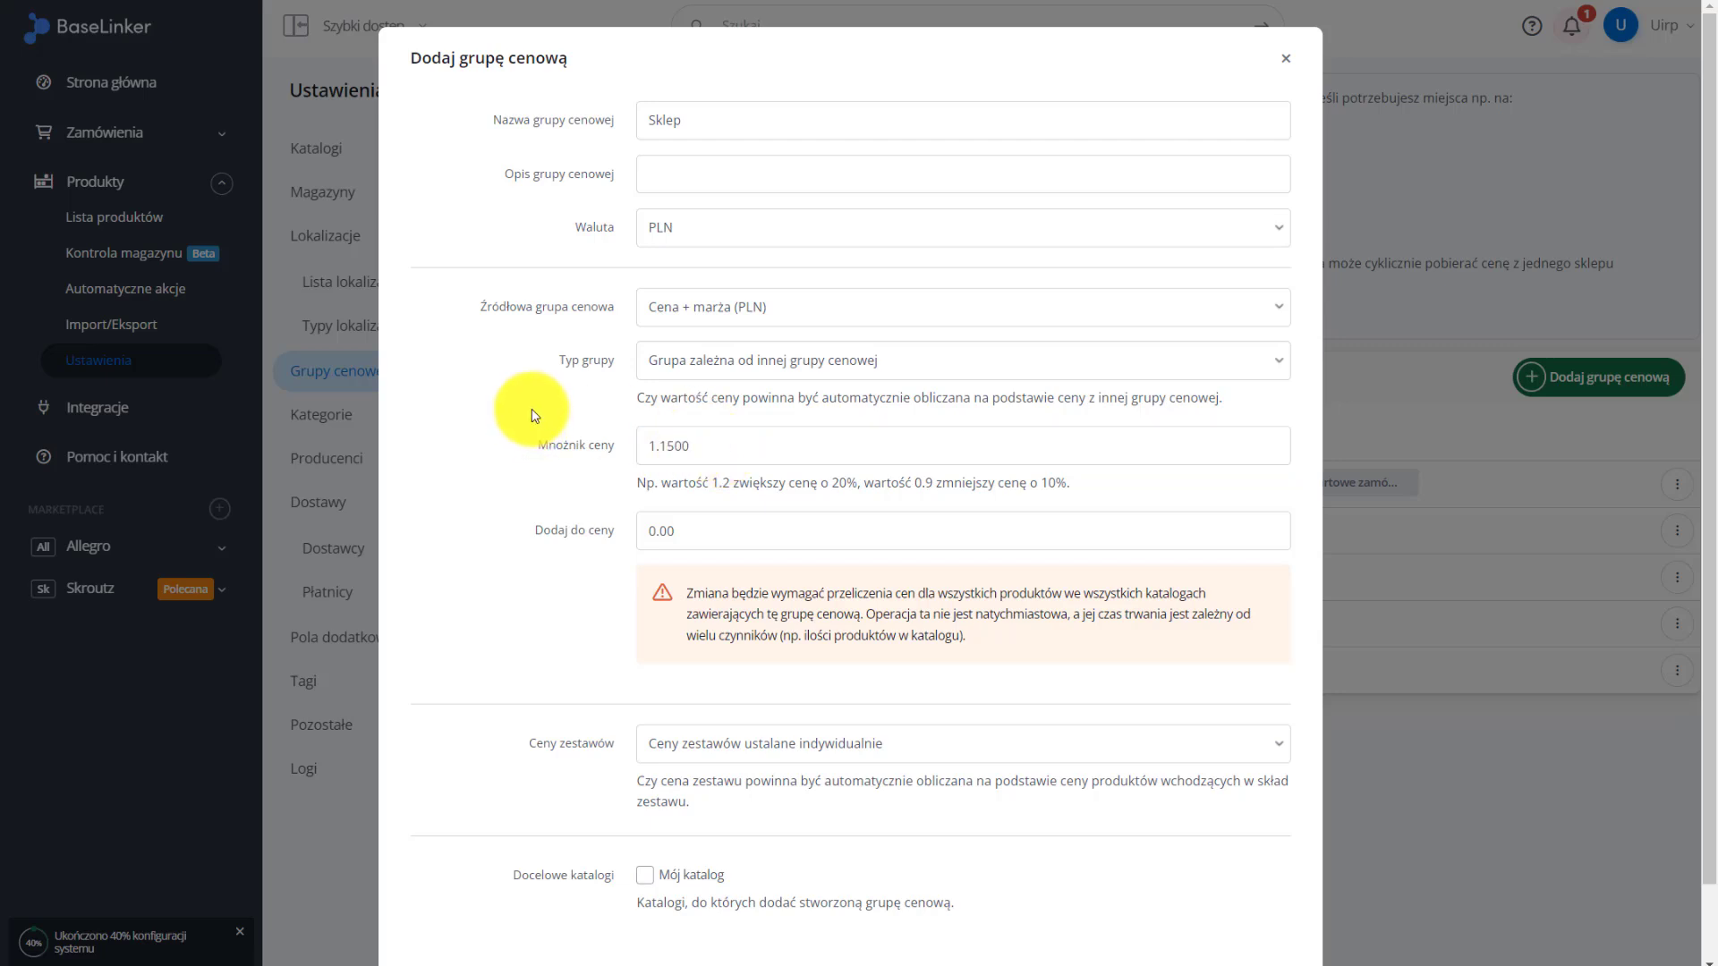
pyautogui.scroll(-1, 533, 417)
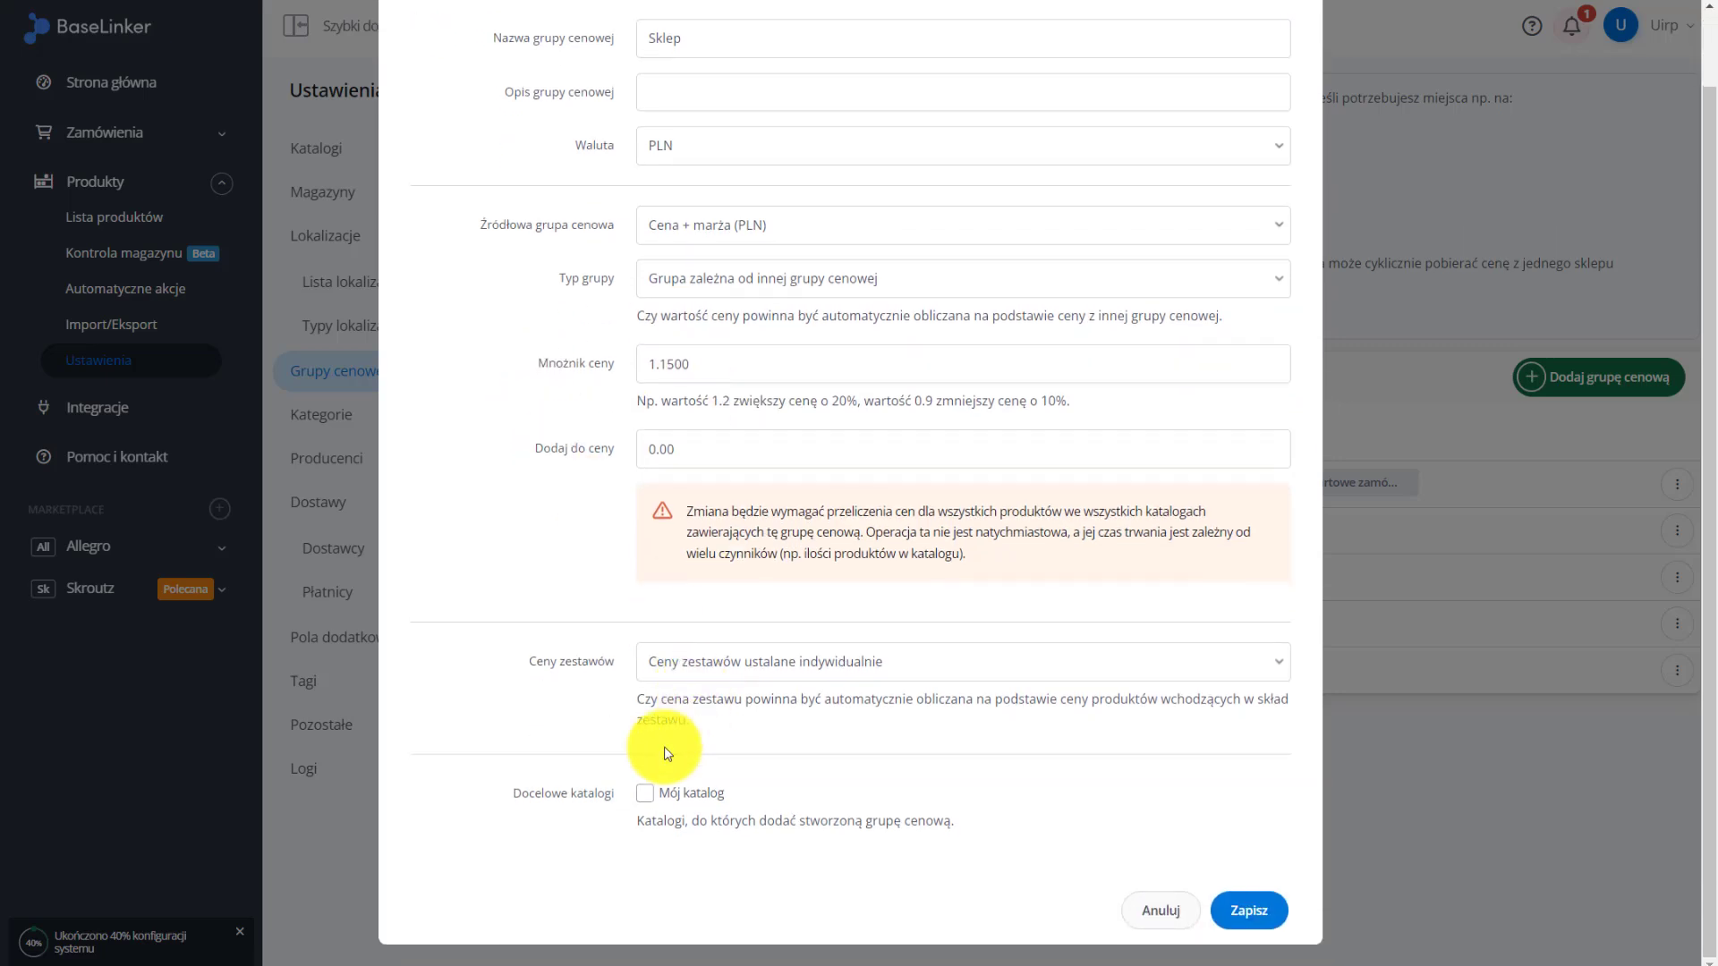
pyautogui.click(1253, 907)
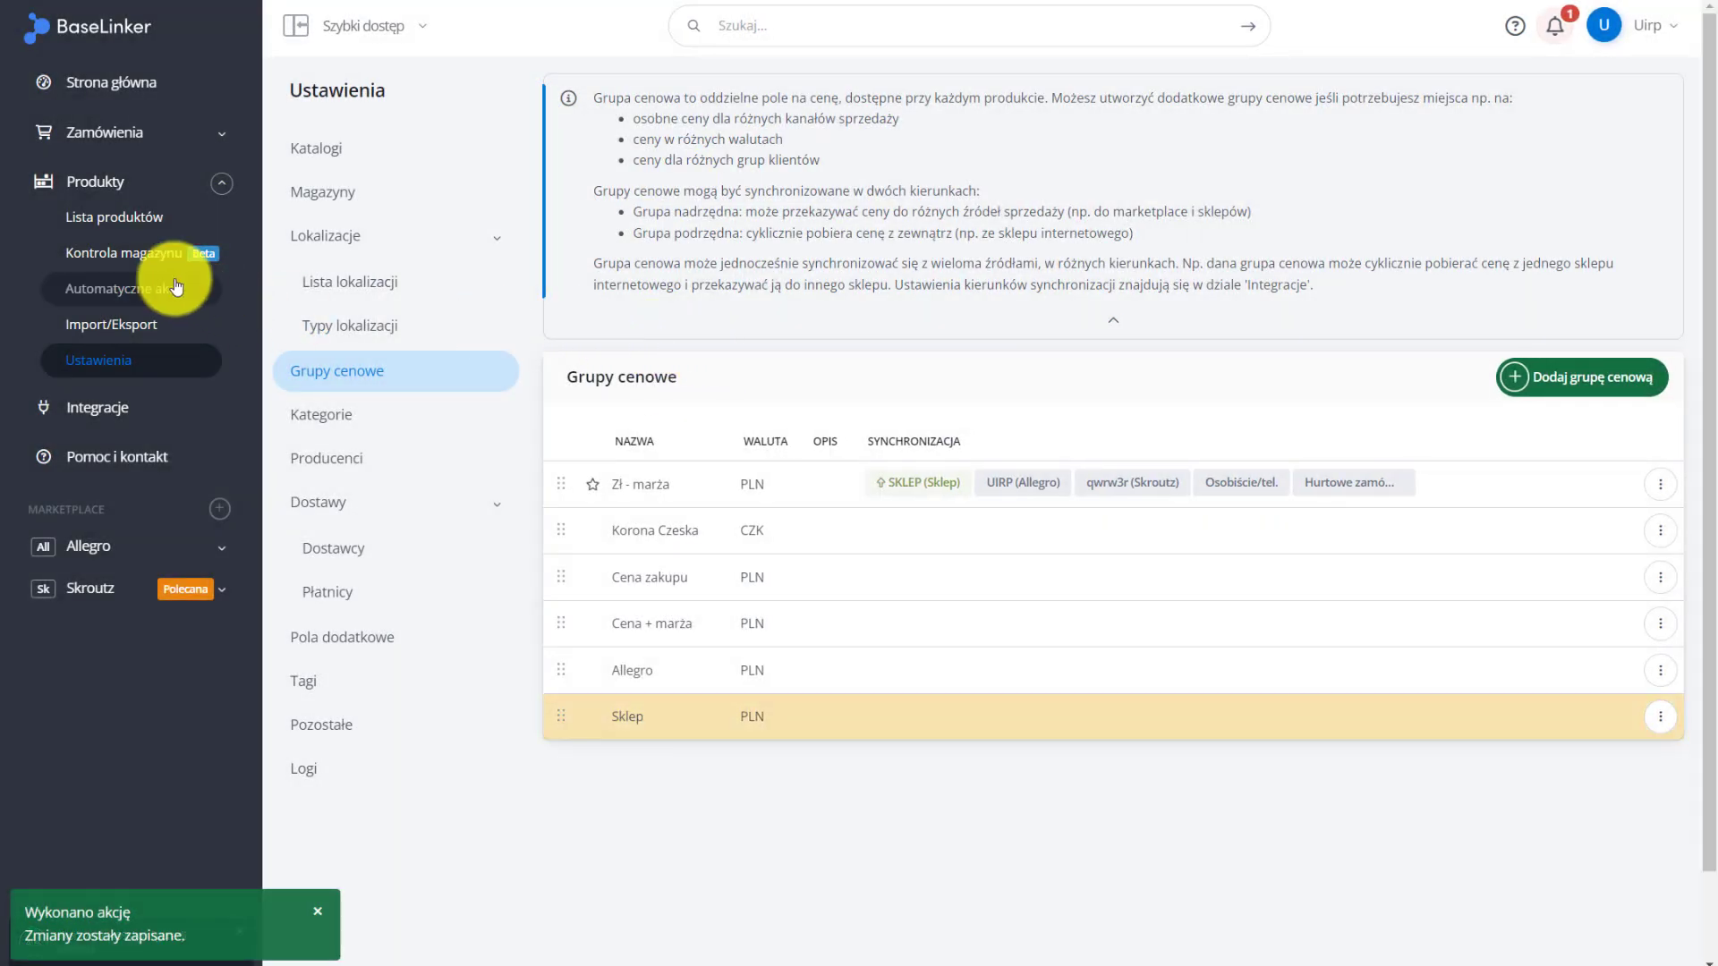
# Open the sales and warehouse details of the children's beach hat "Ariana" from the product list
pyautogui.click(136, 222)
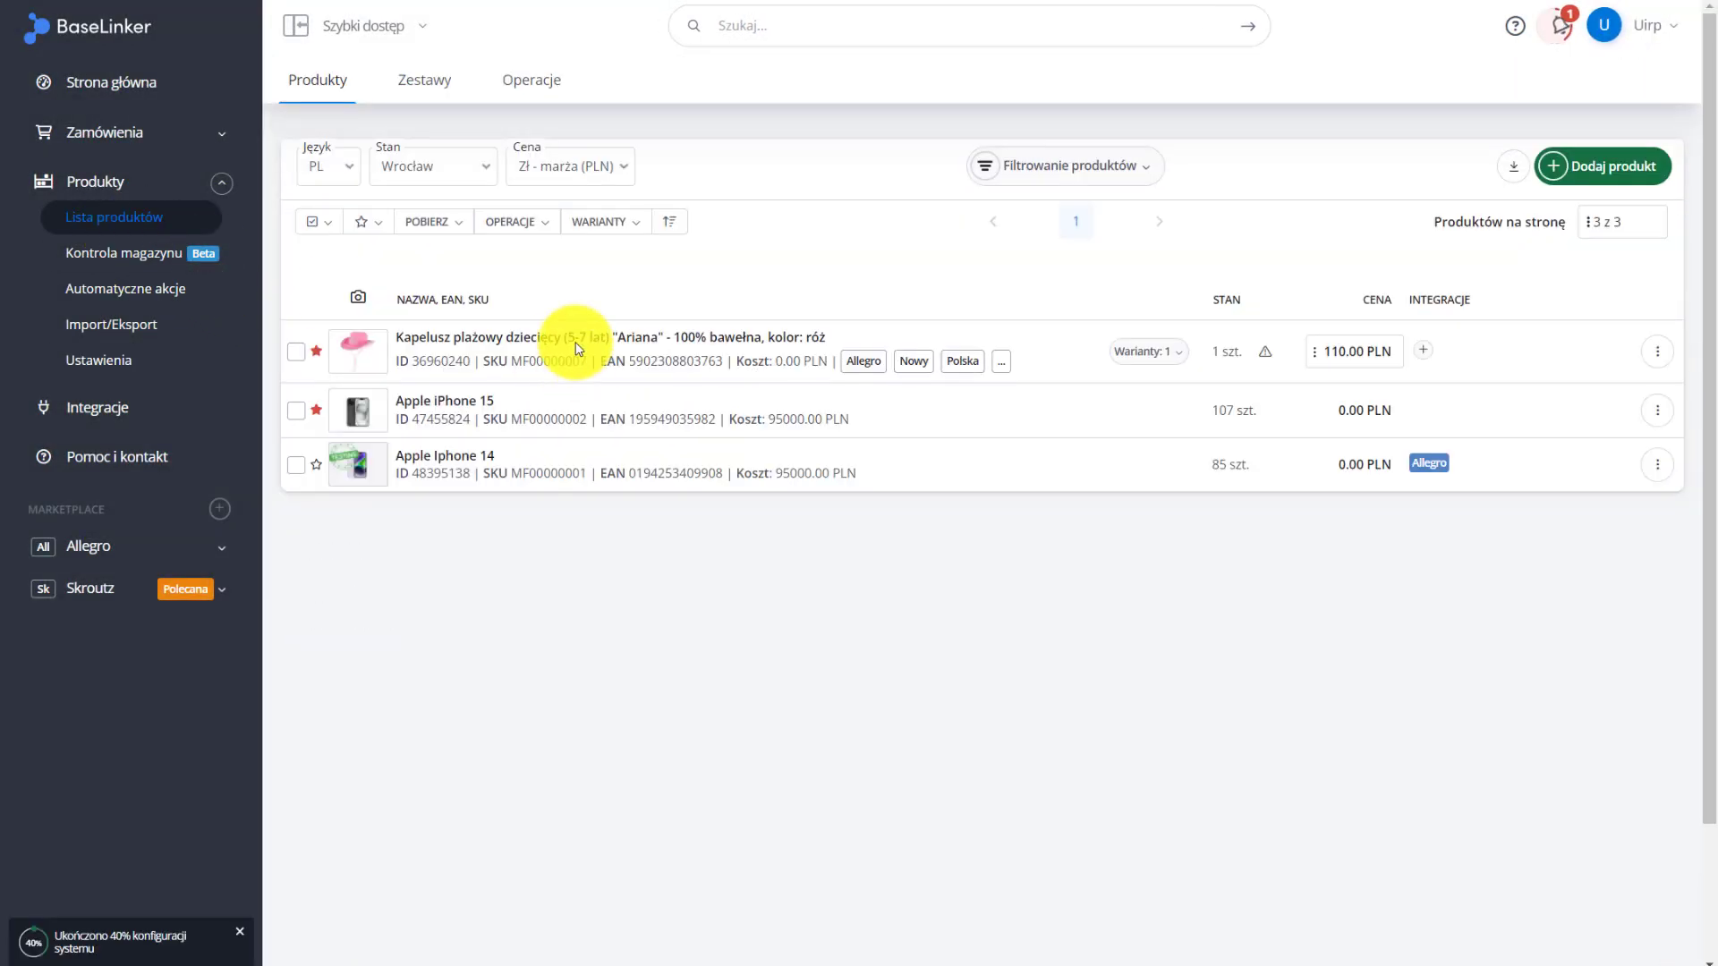
pyautogui.click(509, 338)
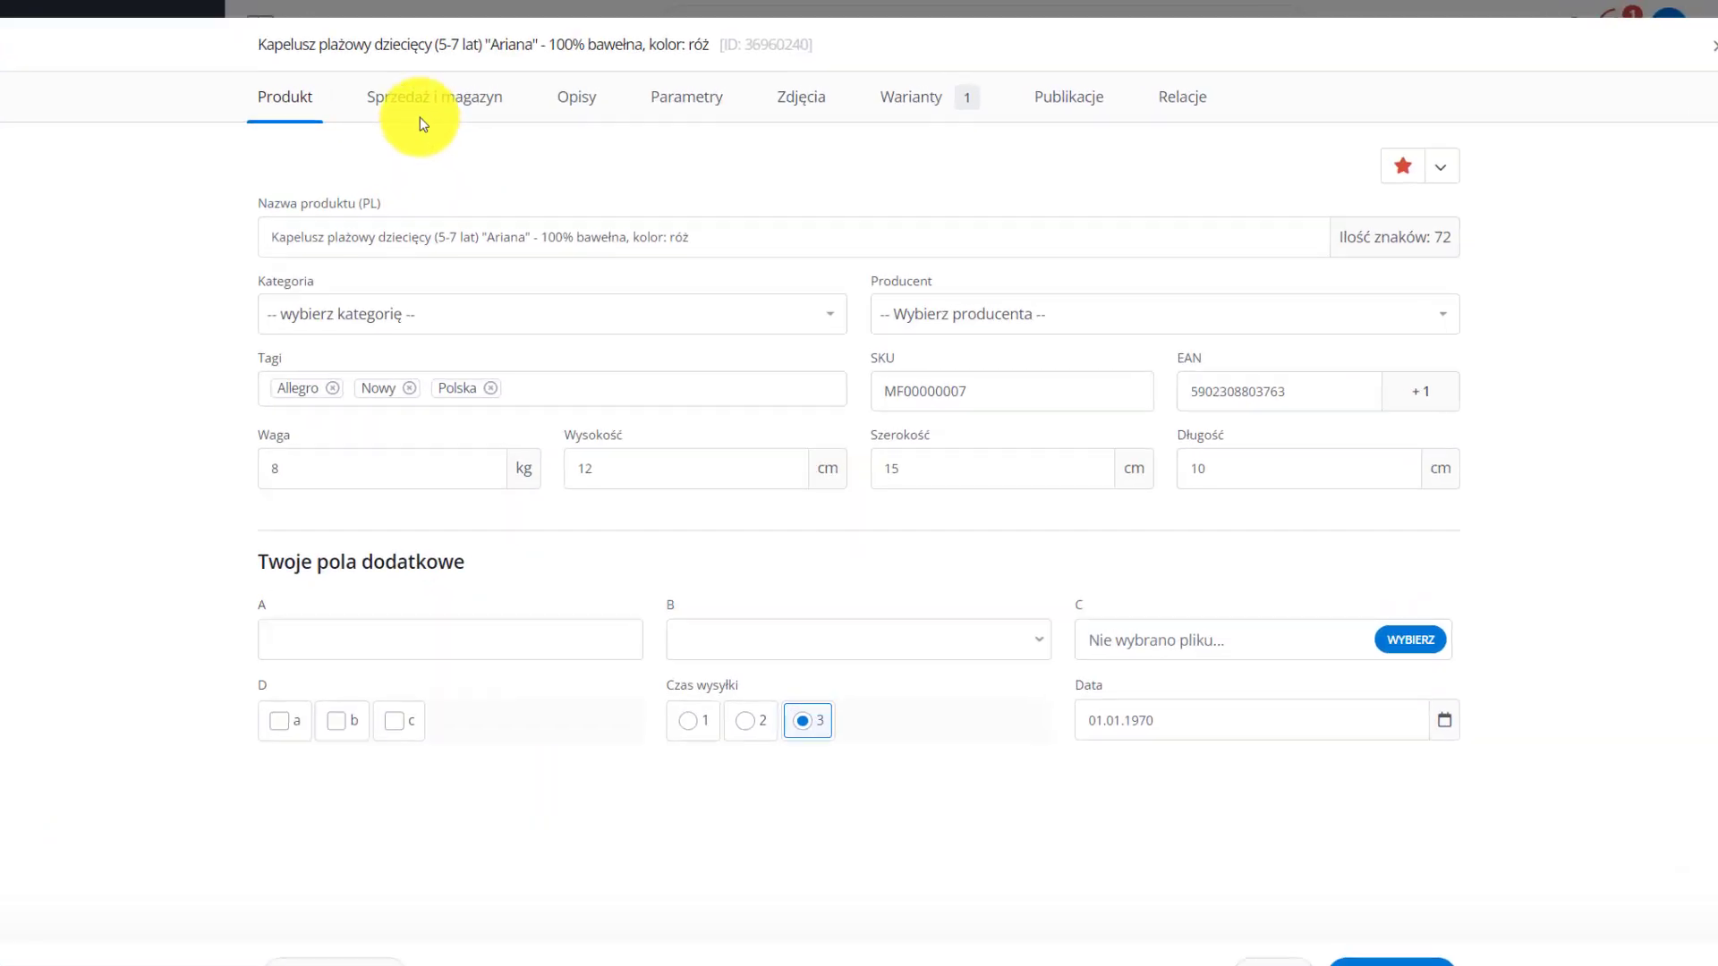
pyautogui.click(423, 123)
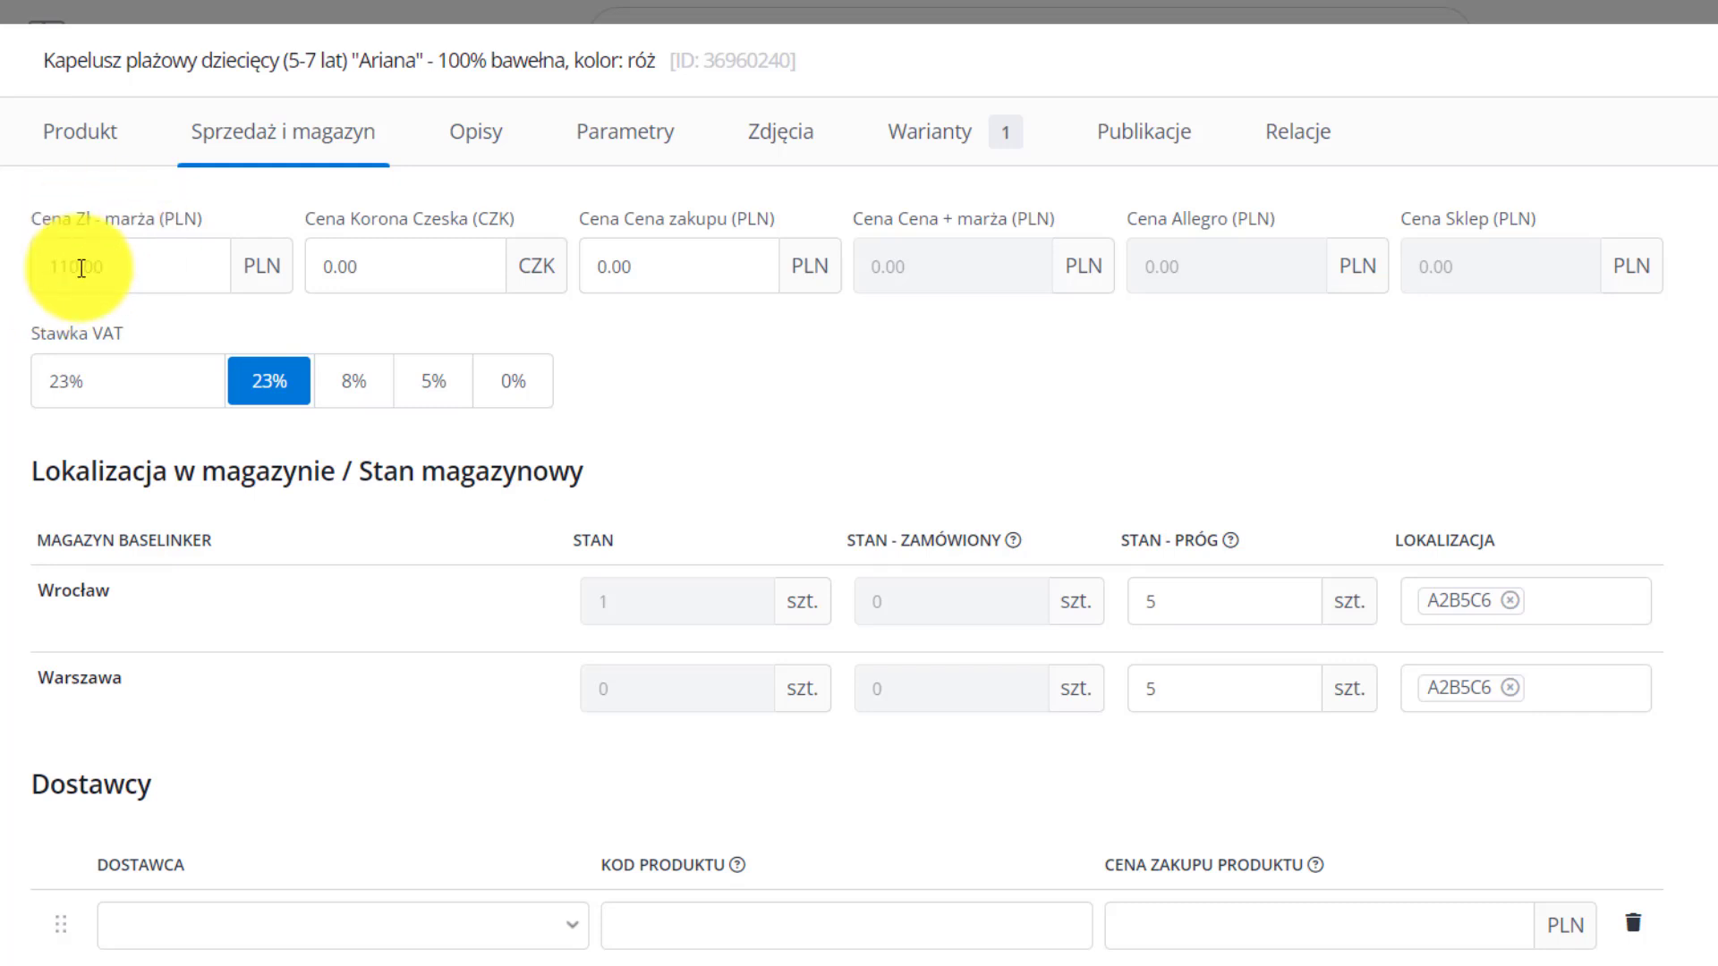
# Set the hat's "Cena zakupu" price to 90 PLN, save the product, and close its details
pyautogui.click(679, 265)
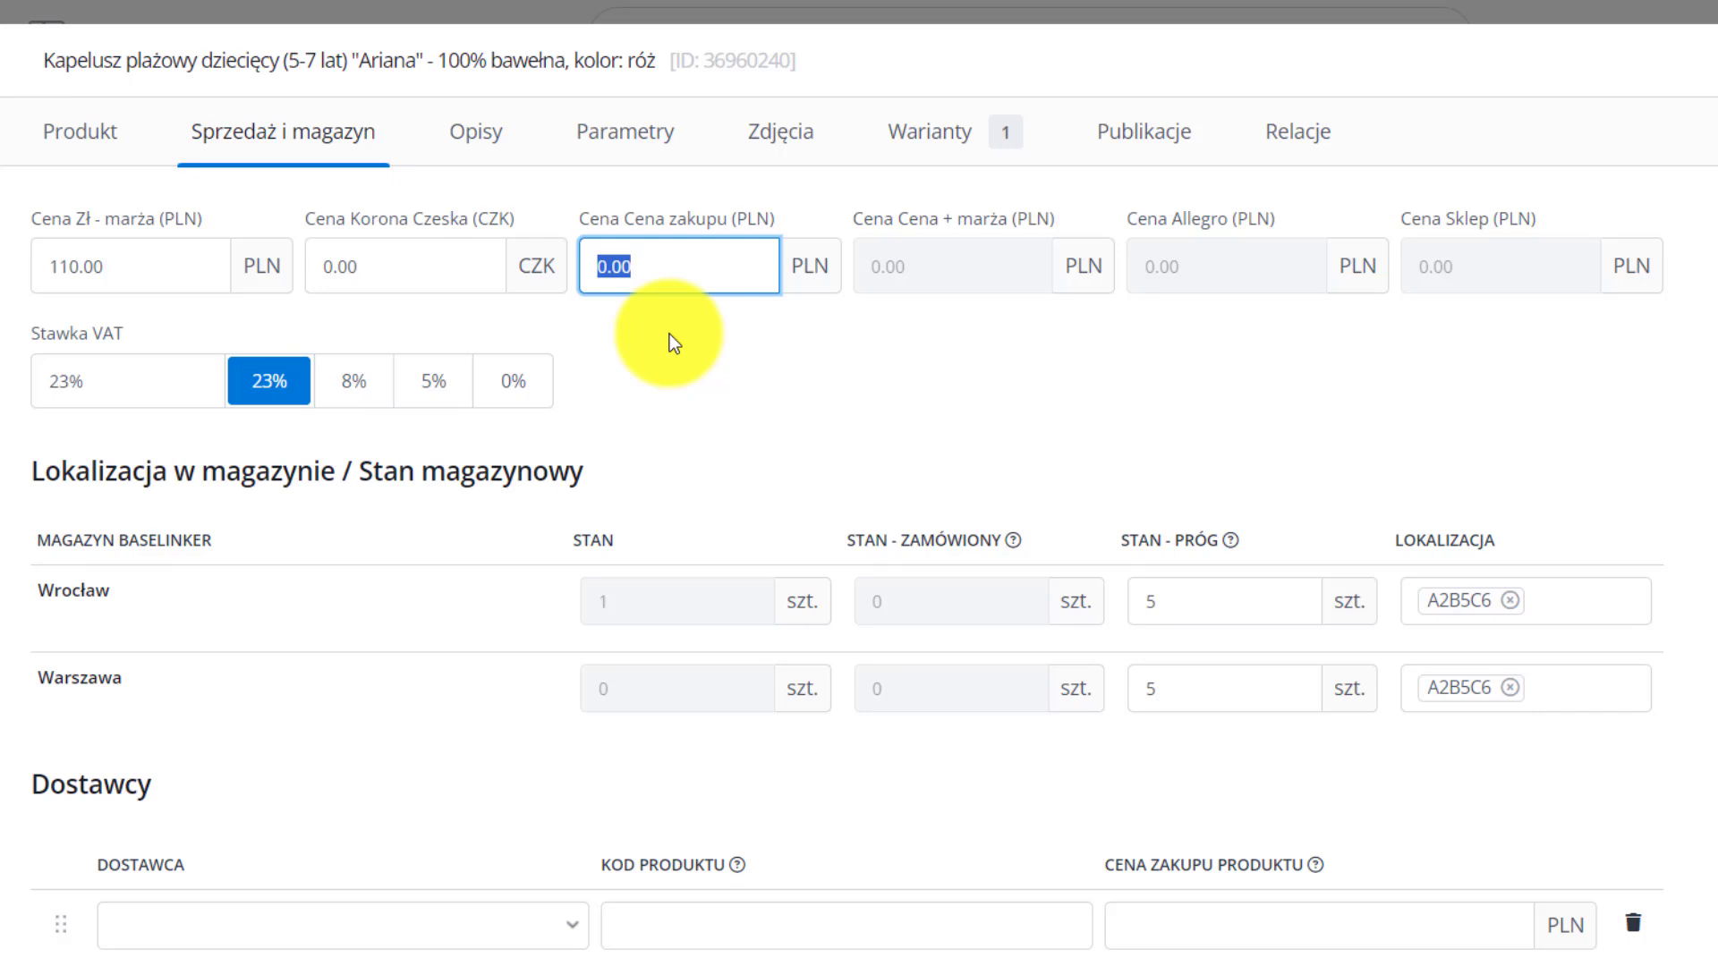
pyautogui.write('90')
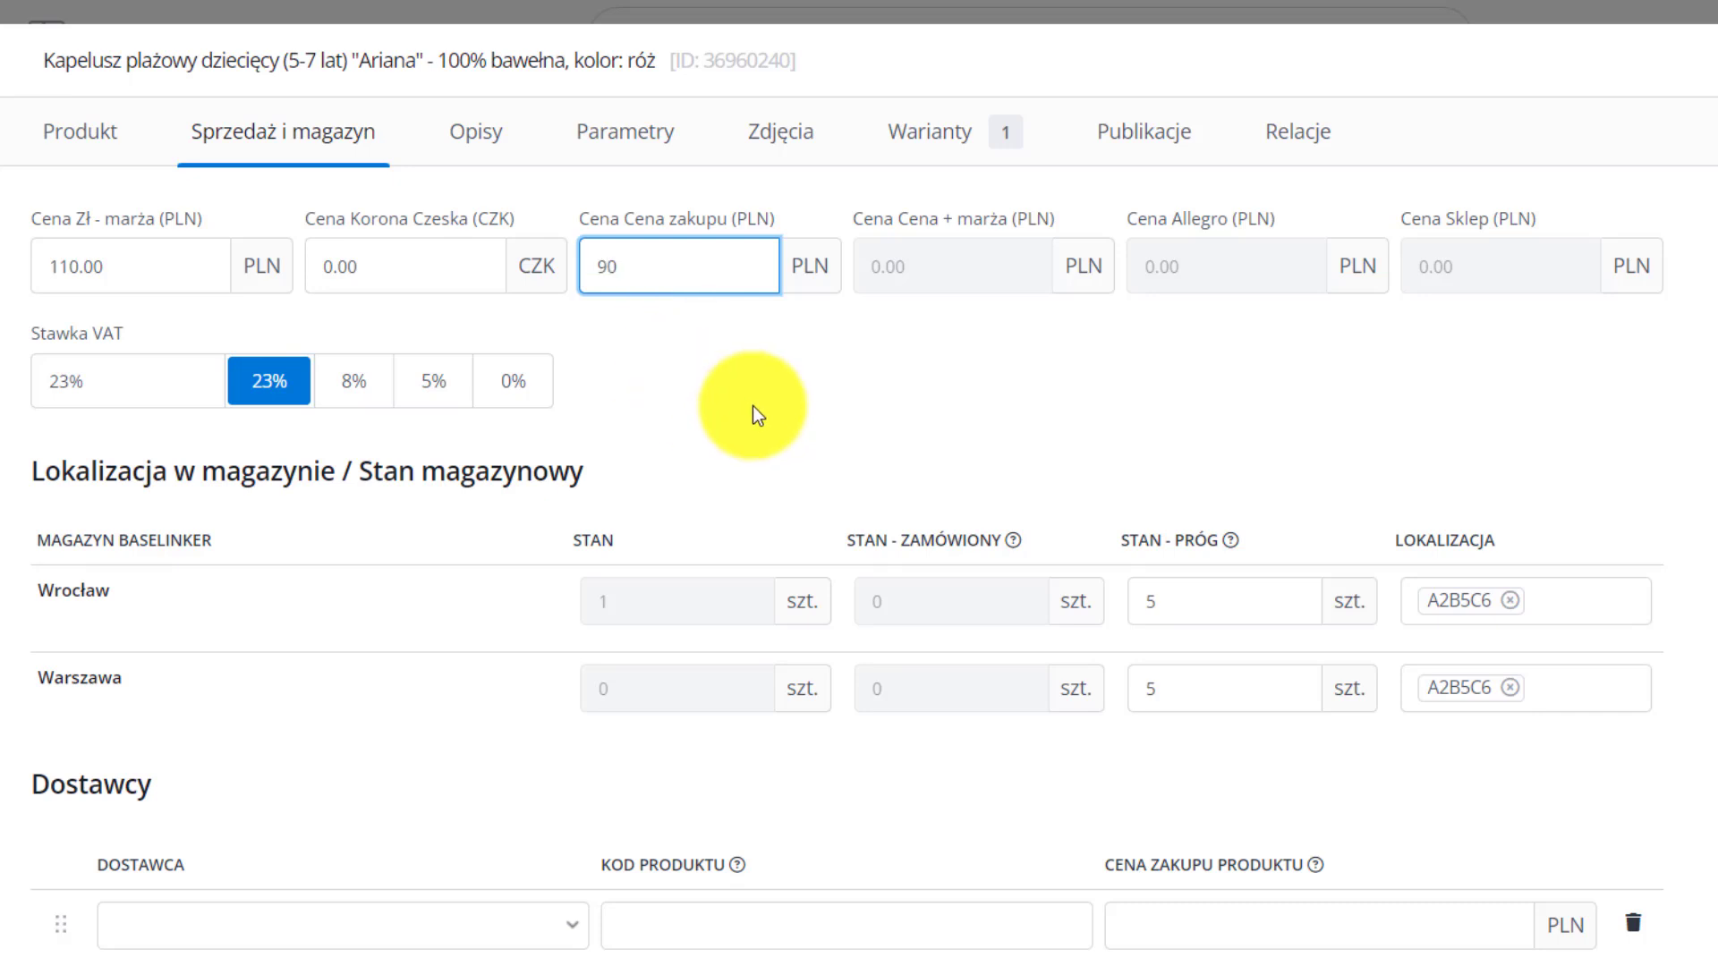
pyautogui.click(756, 408)
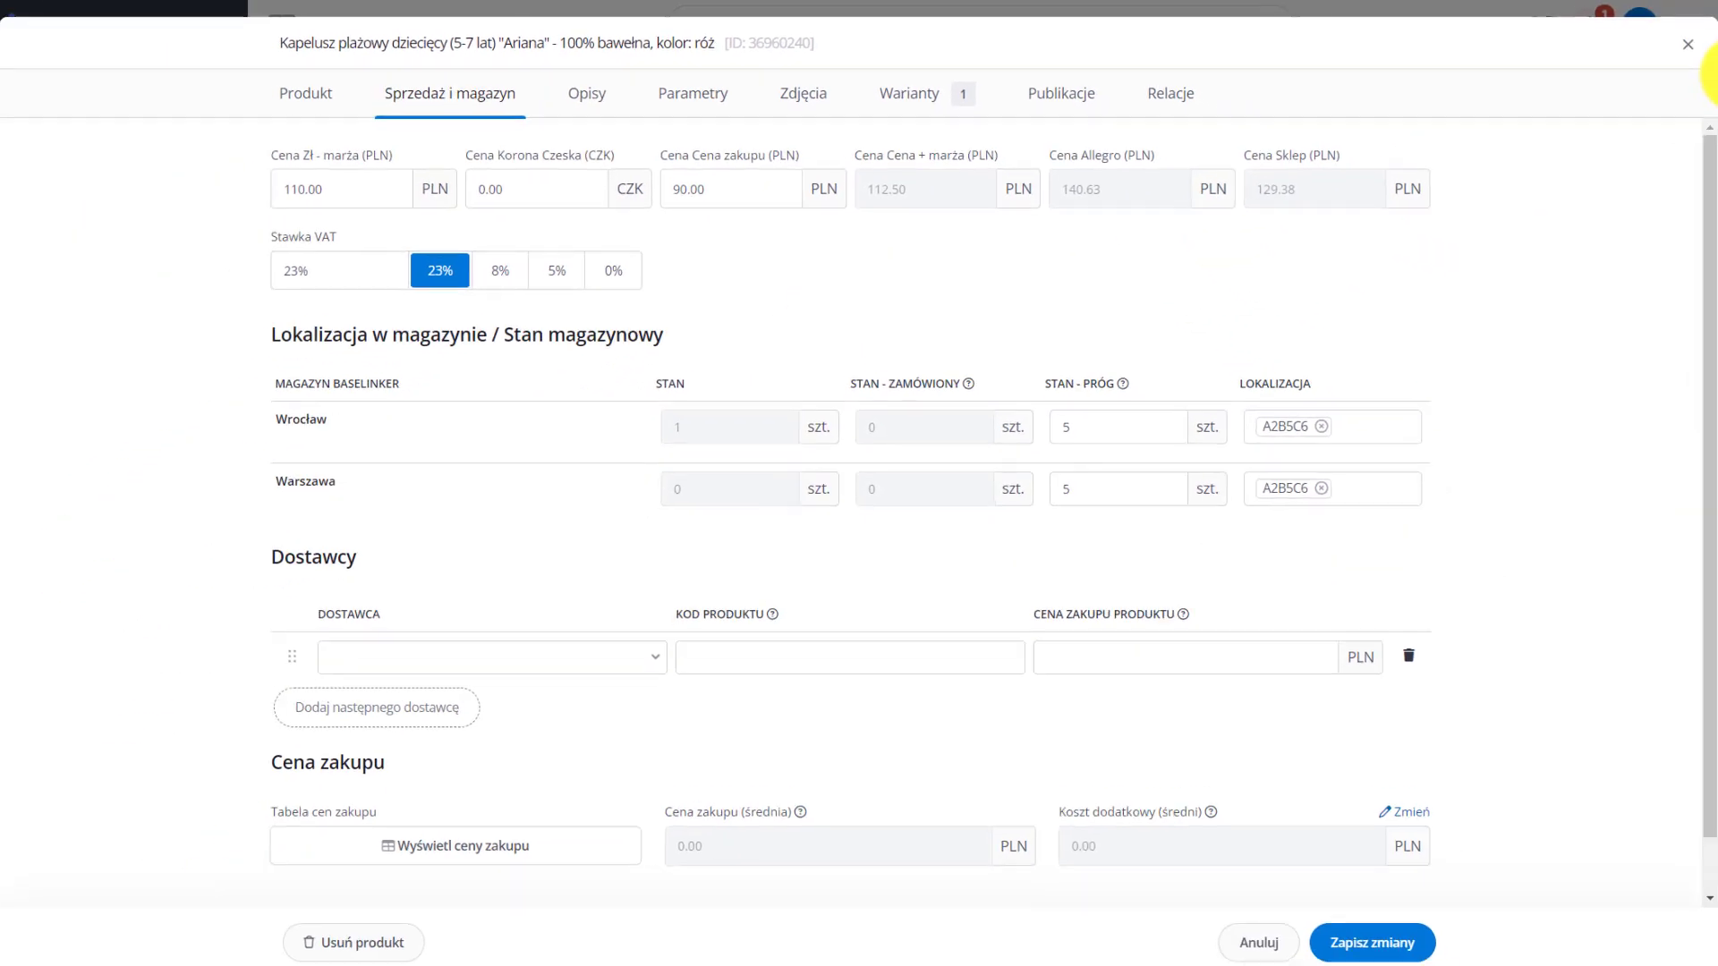
pyautogui.click(1361, 921)
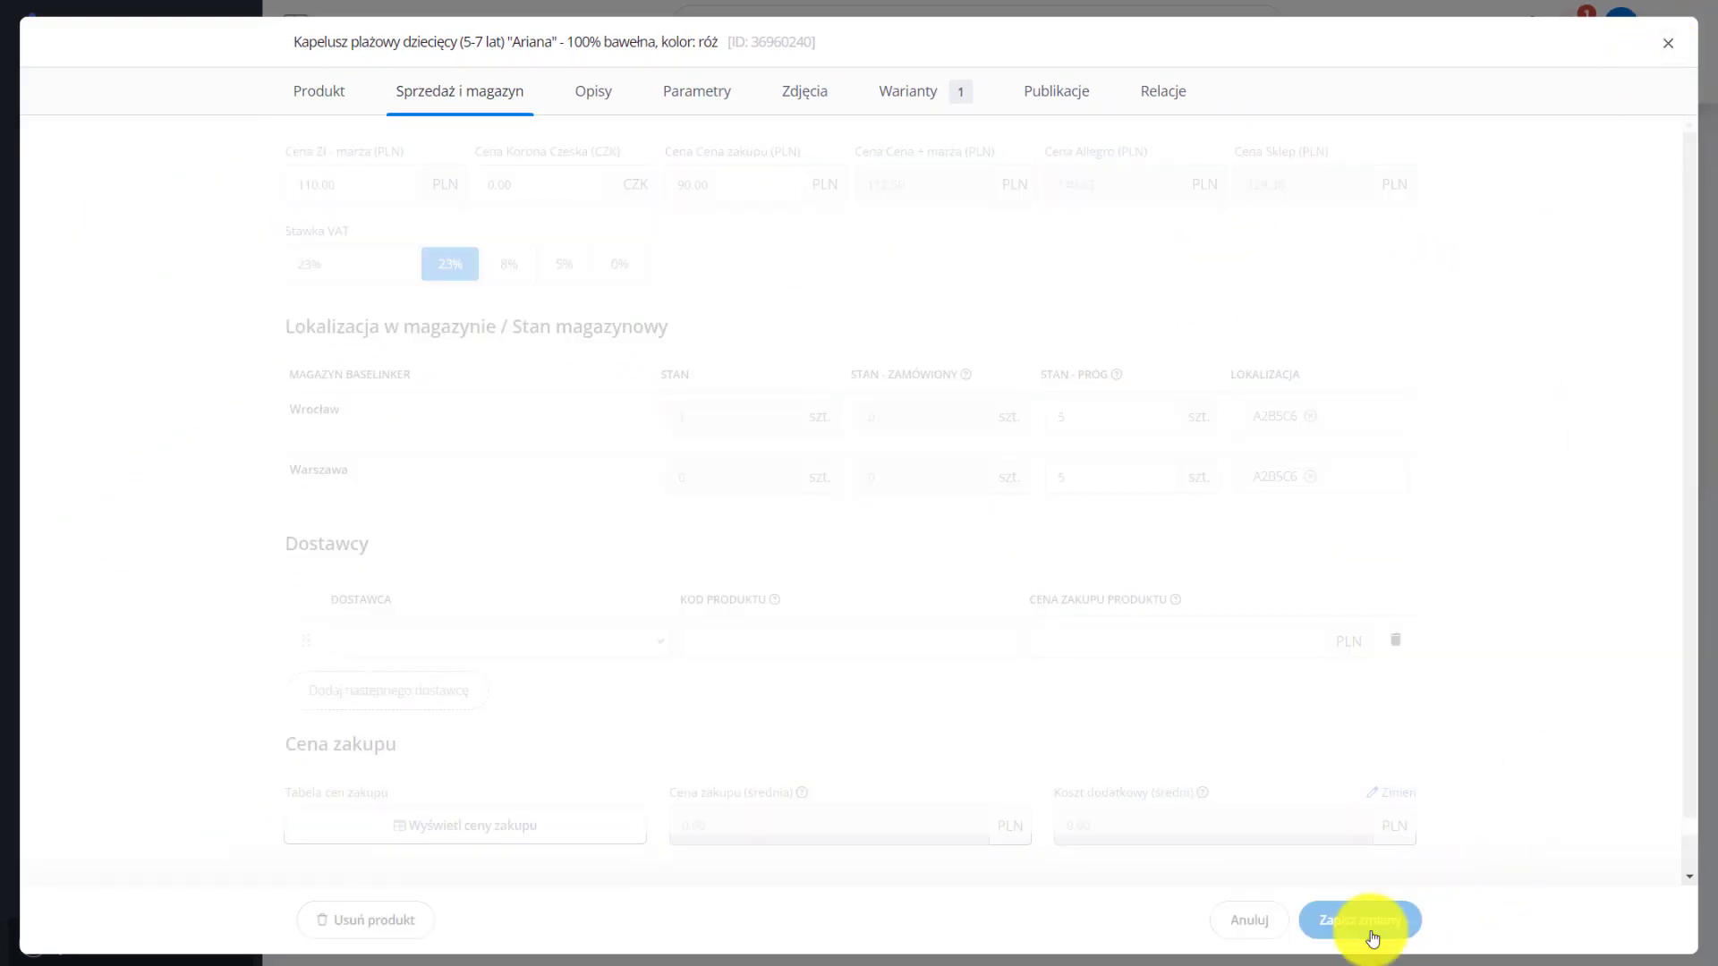
pyautogui.click(1665, 44)
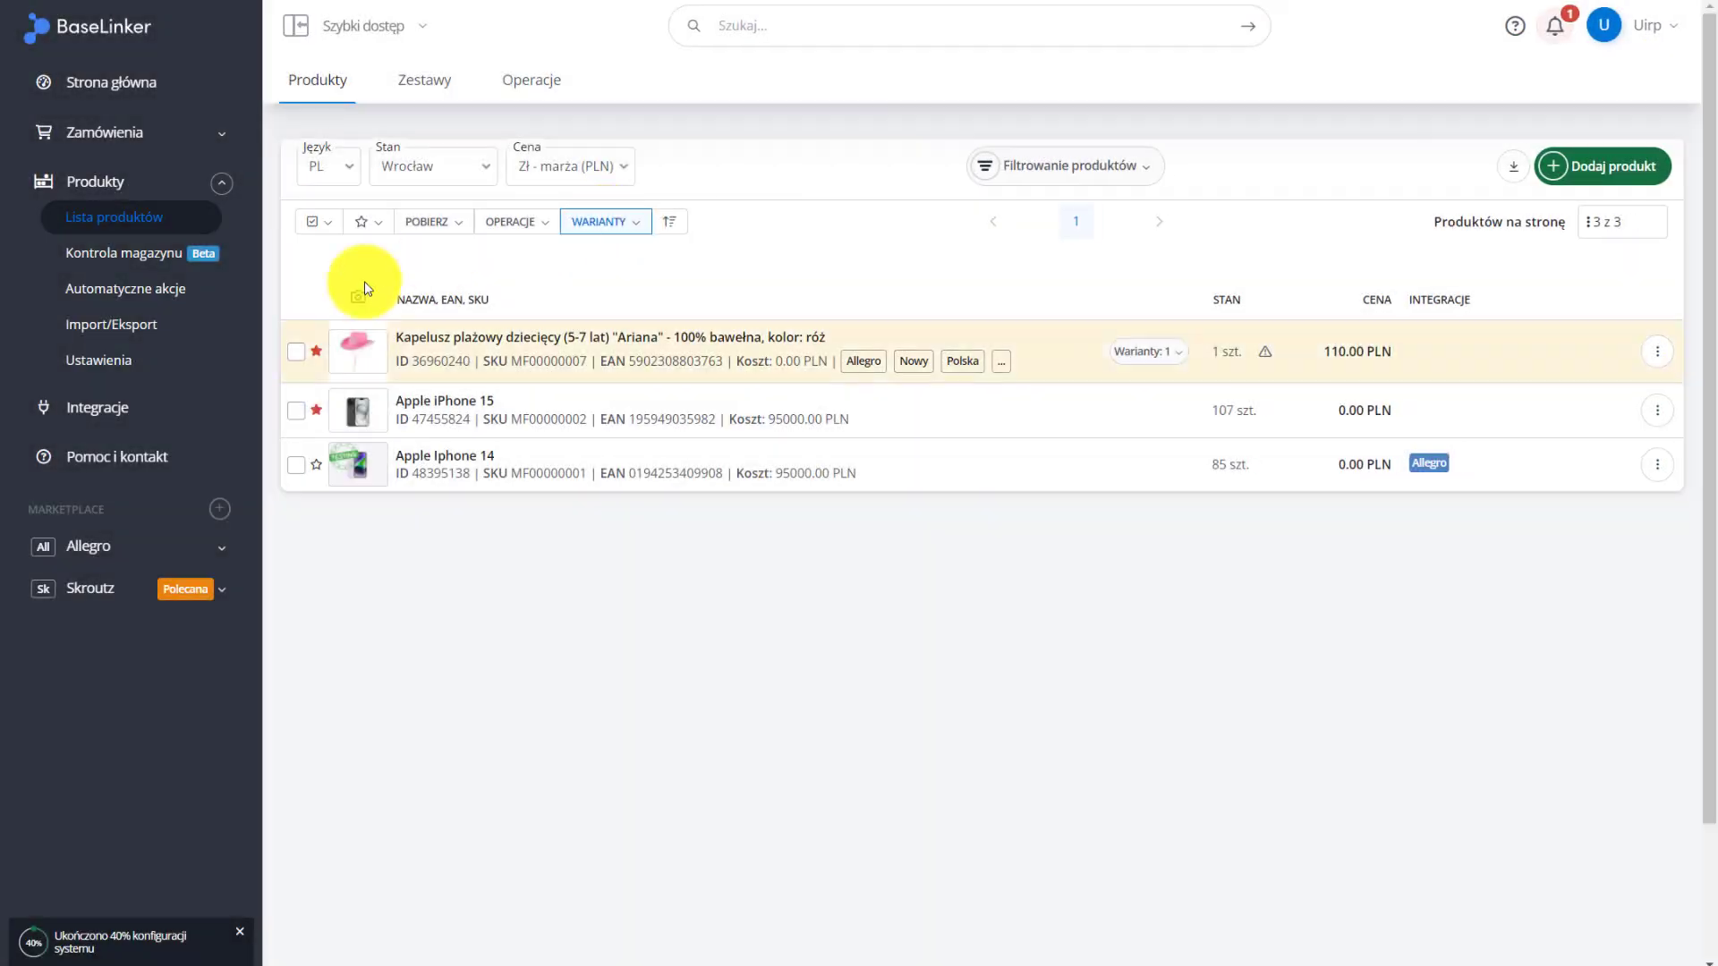
# Open the WooCommerce SKLEP integration's price settings and choose synchronization from BaseLinker to the shop
pyautogui.click(109, 414)
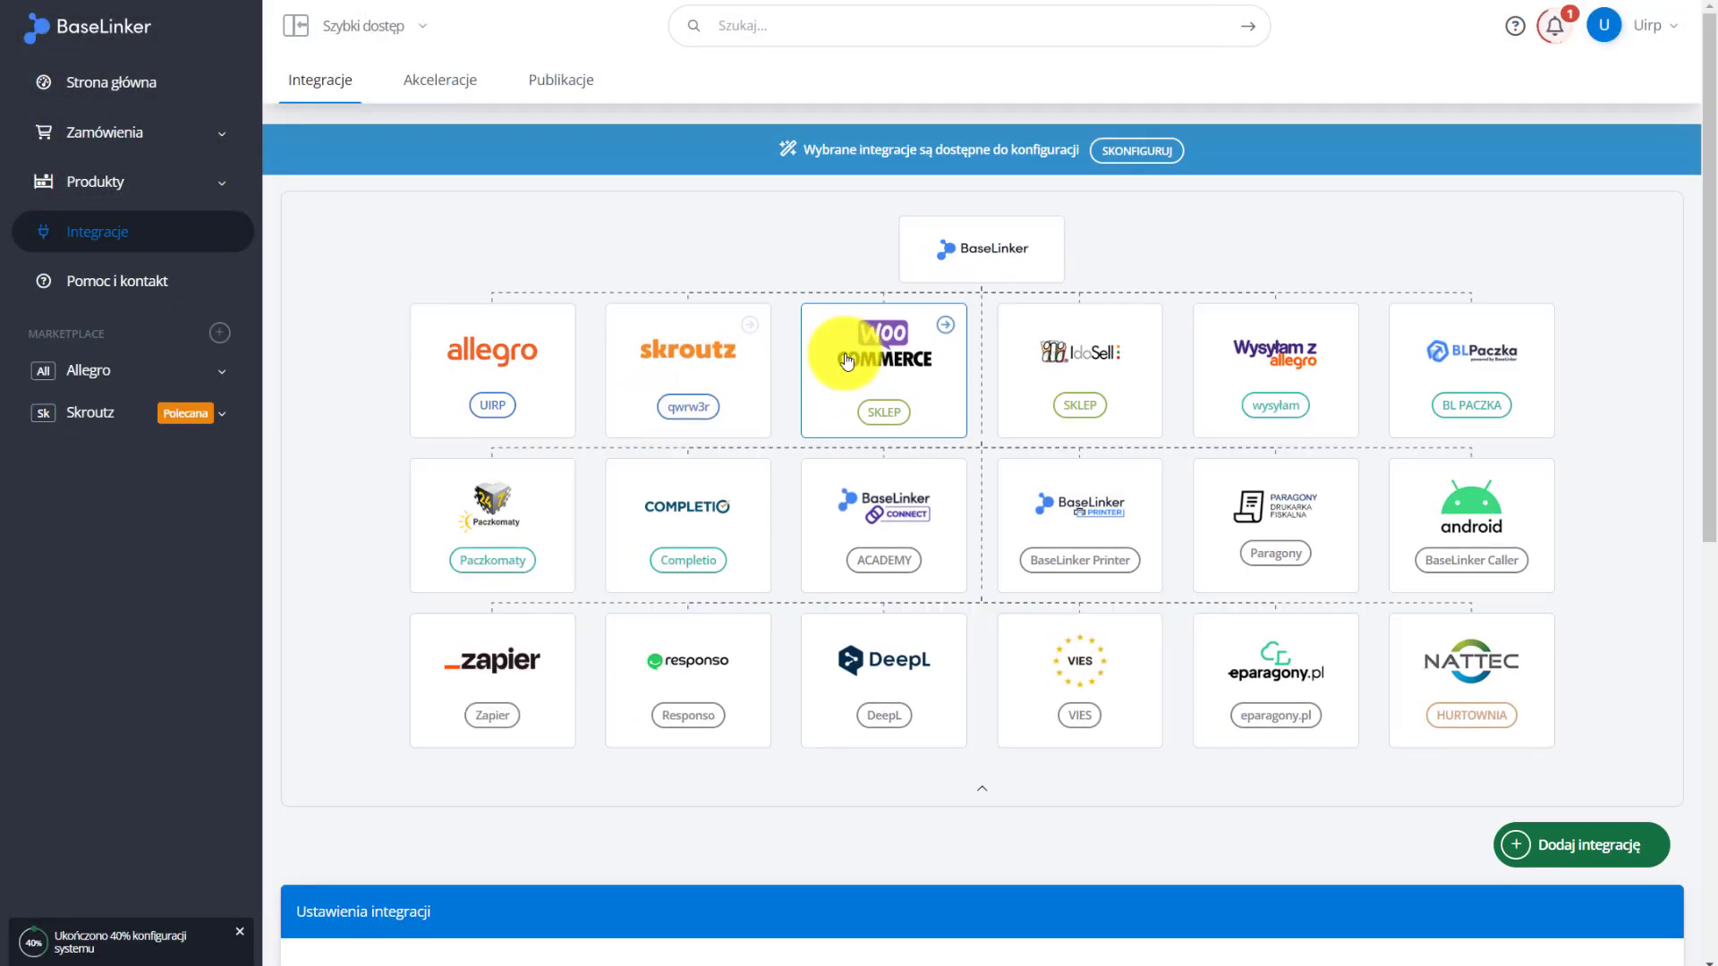
pyautogui.click(844, 363)
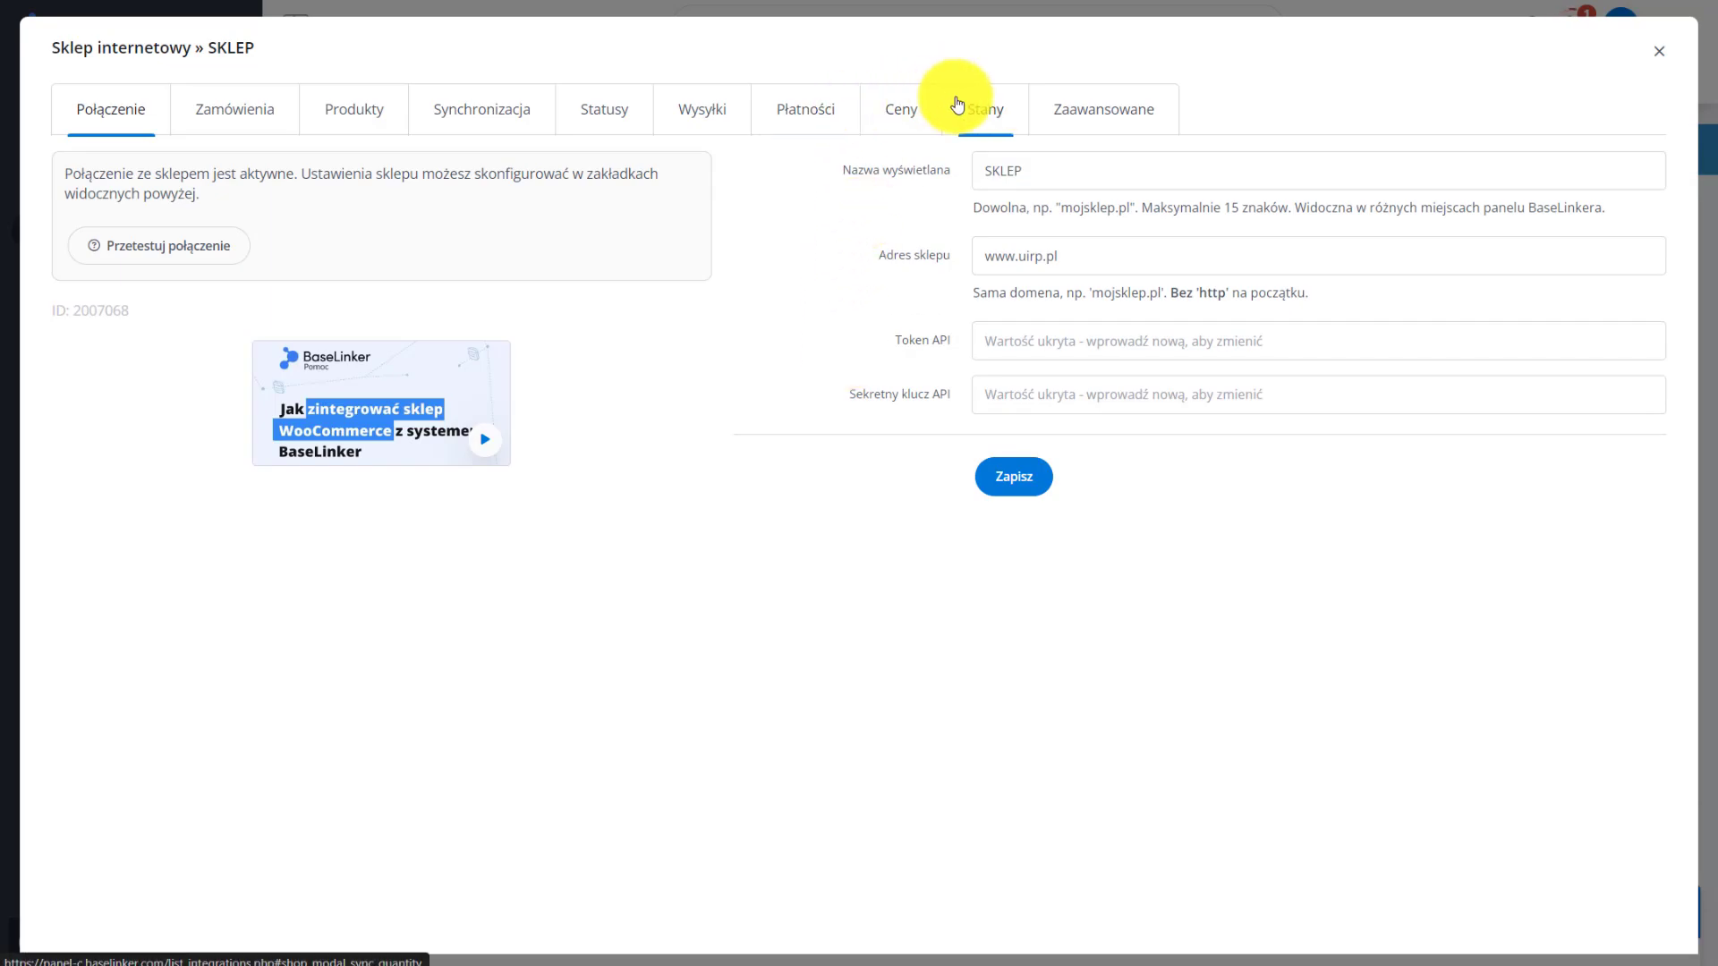
pyautogui.click(910, 109)
pyautogui.click(1172, 279)
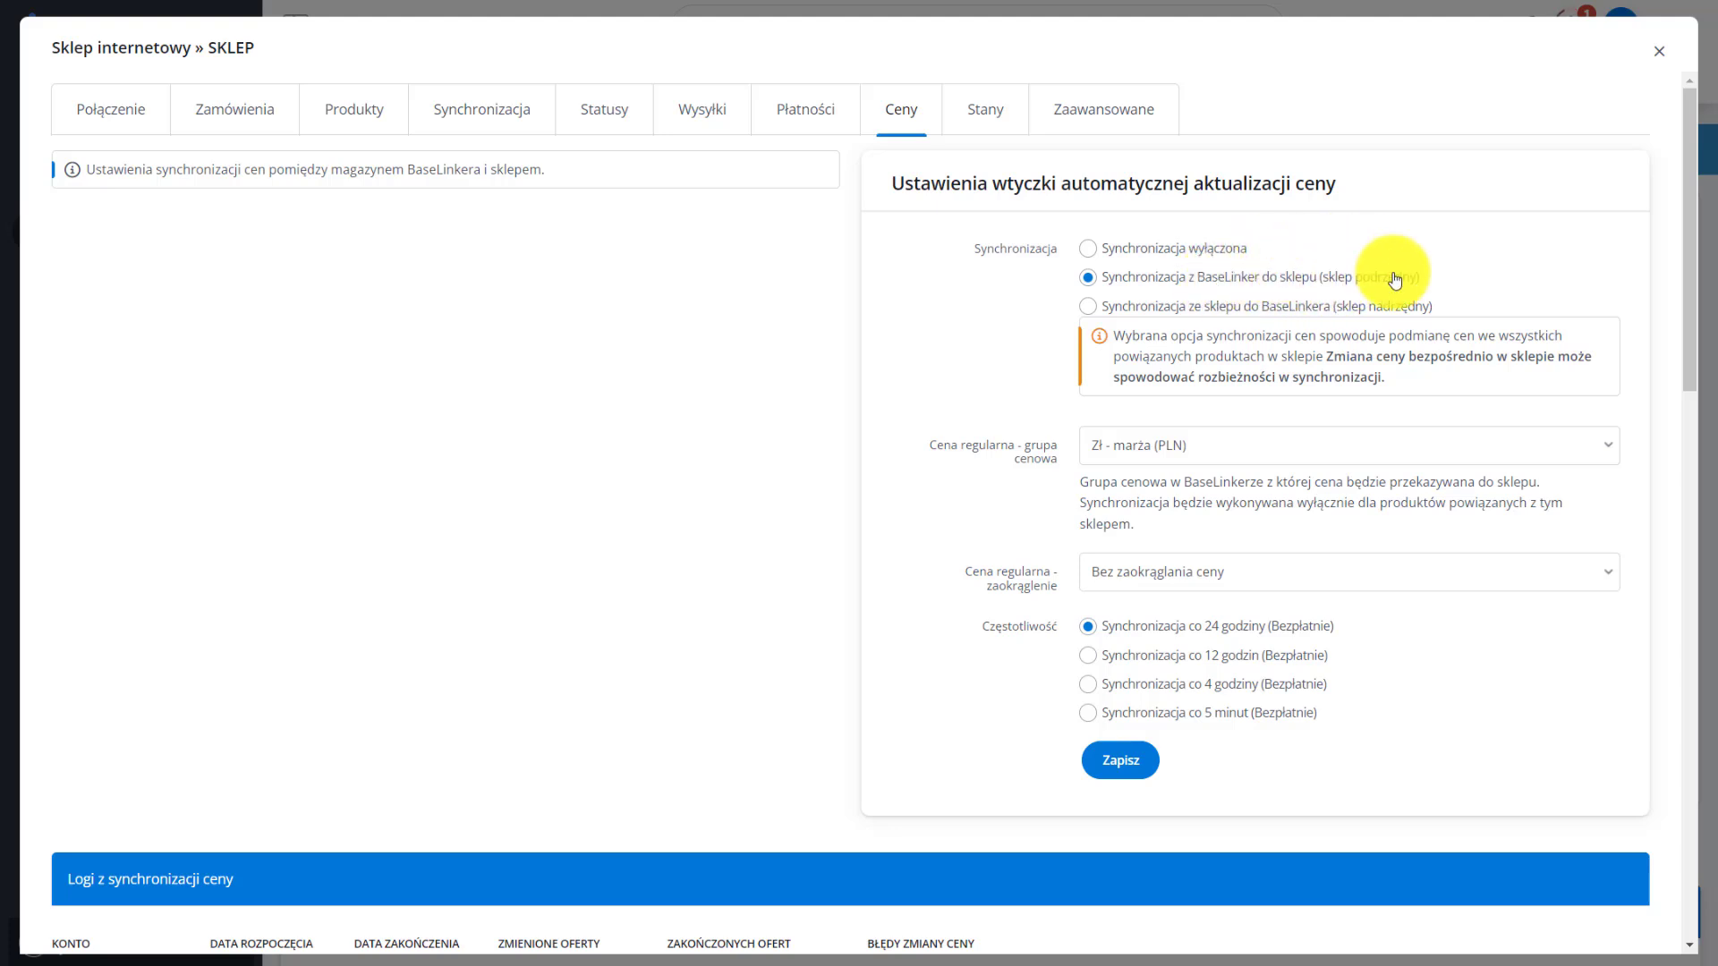
# Set the shop's regular price group to "Sklep (PLN)" with synchronization every 12 hours, save, and close the integration settings
pyautogui.click(1199, 446)
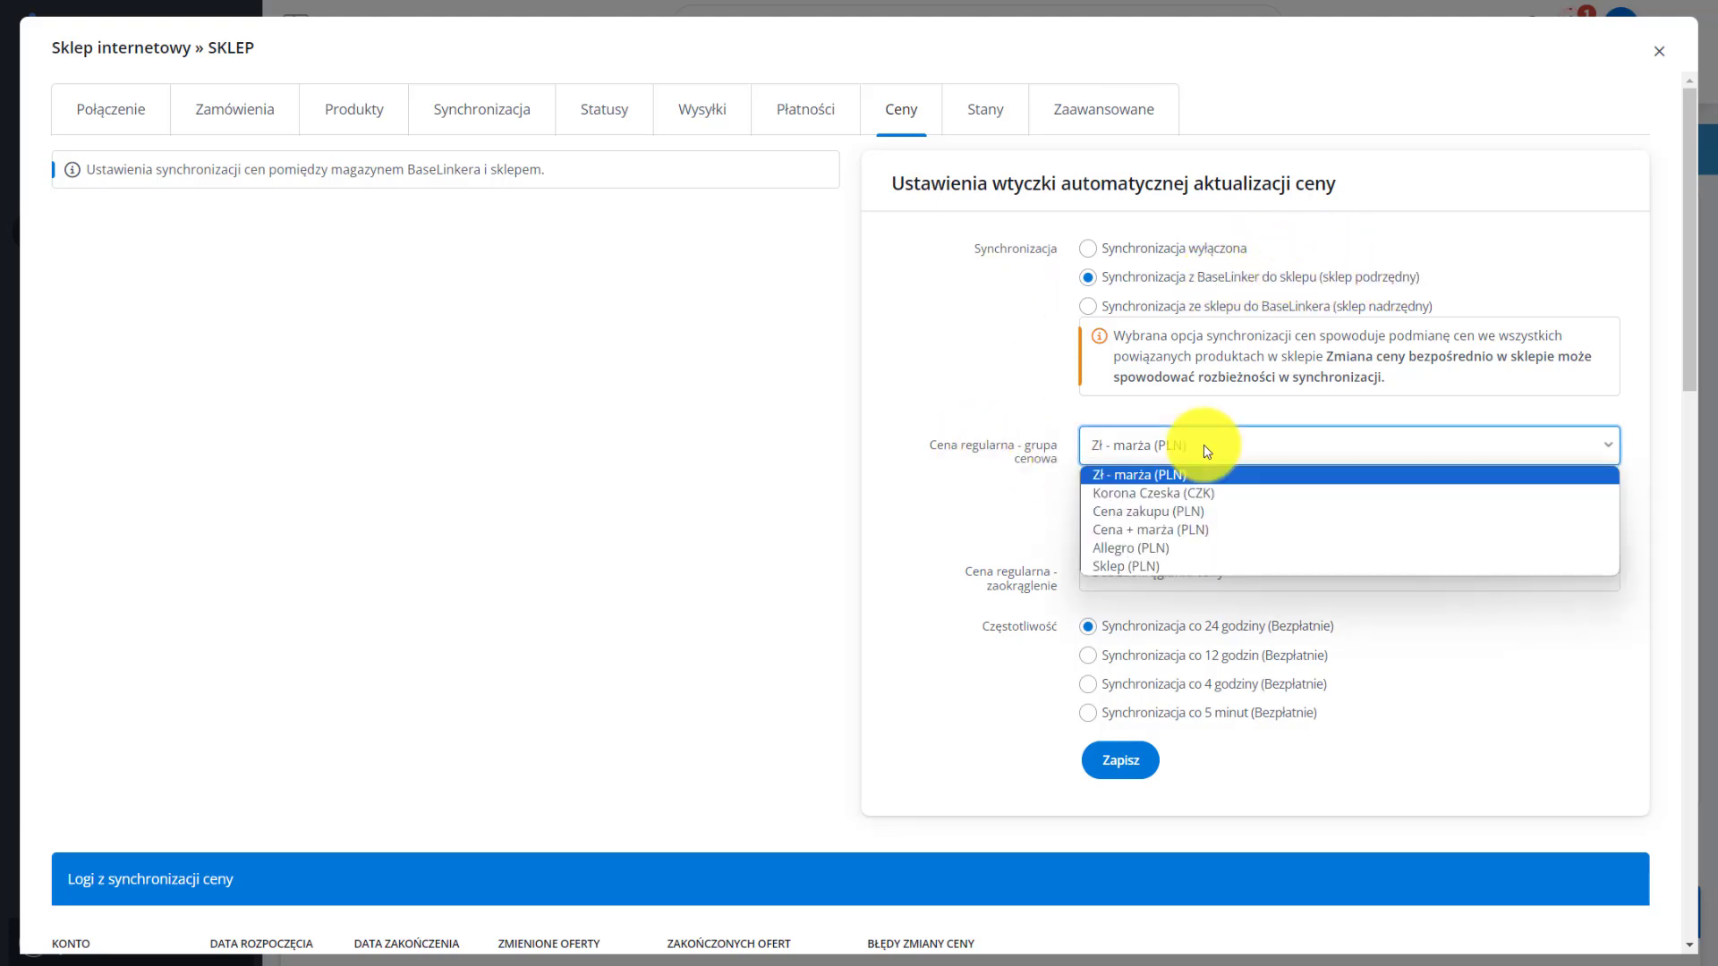
pyautogui.click(1140, 546)
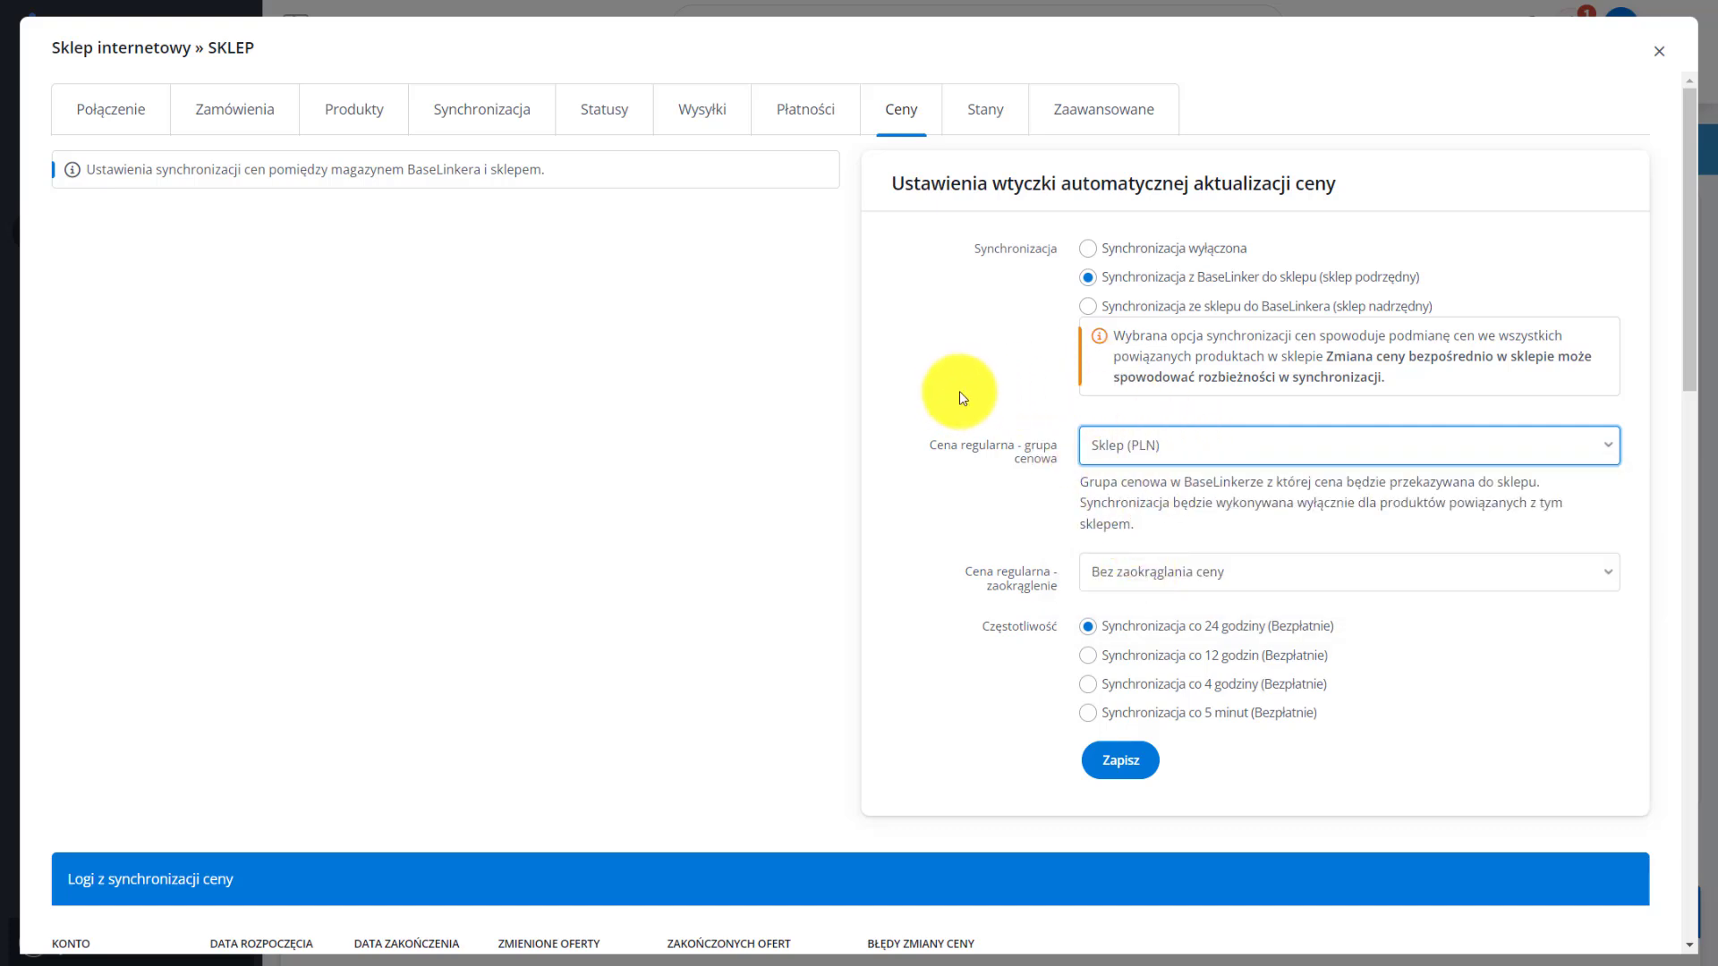
pyautogui.click(1189, 659)
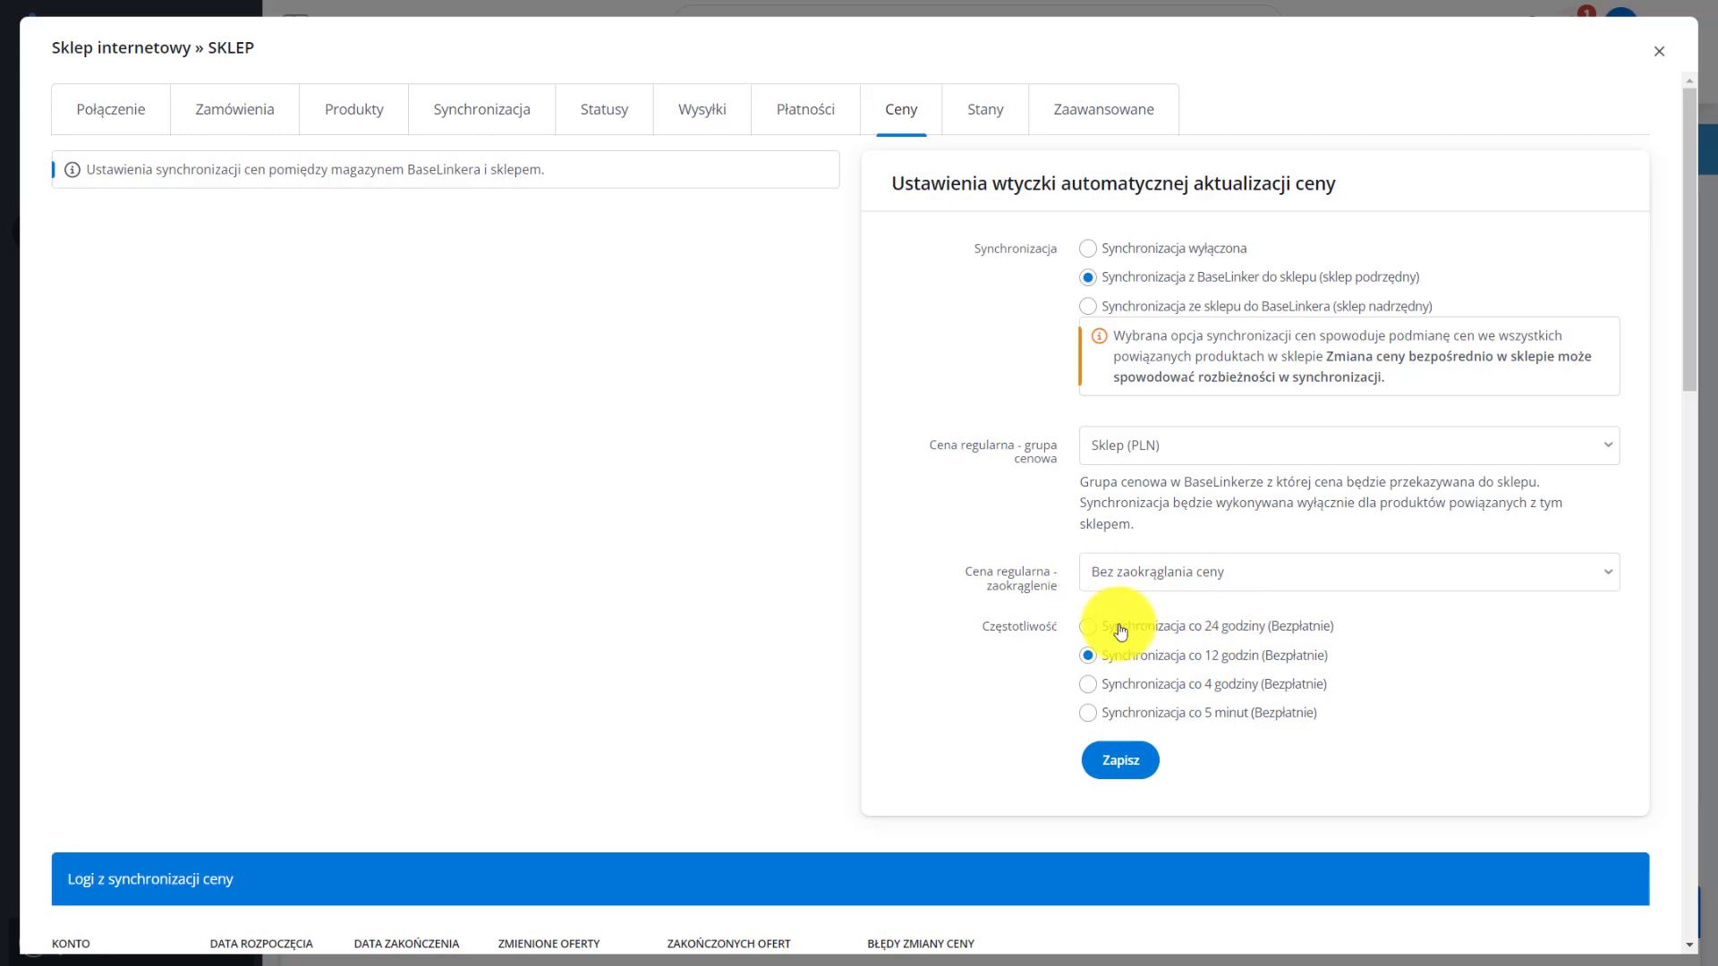
pyautogui.click(1120, 759)
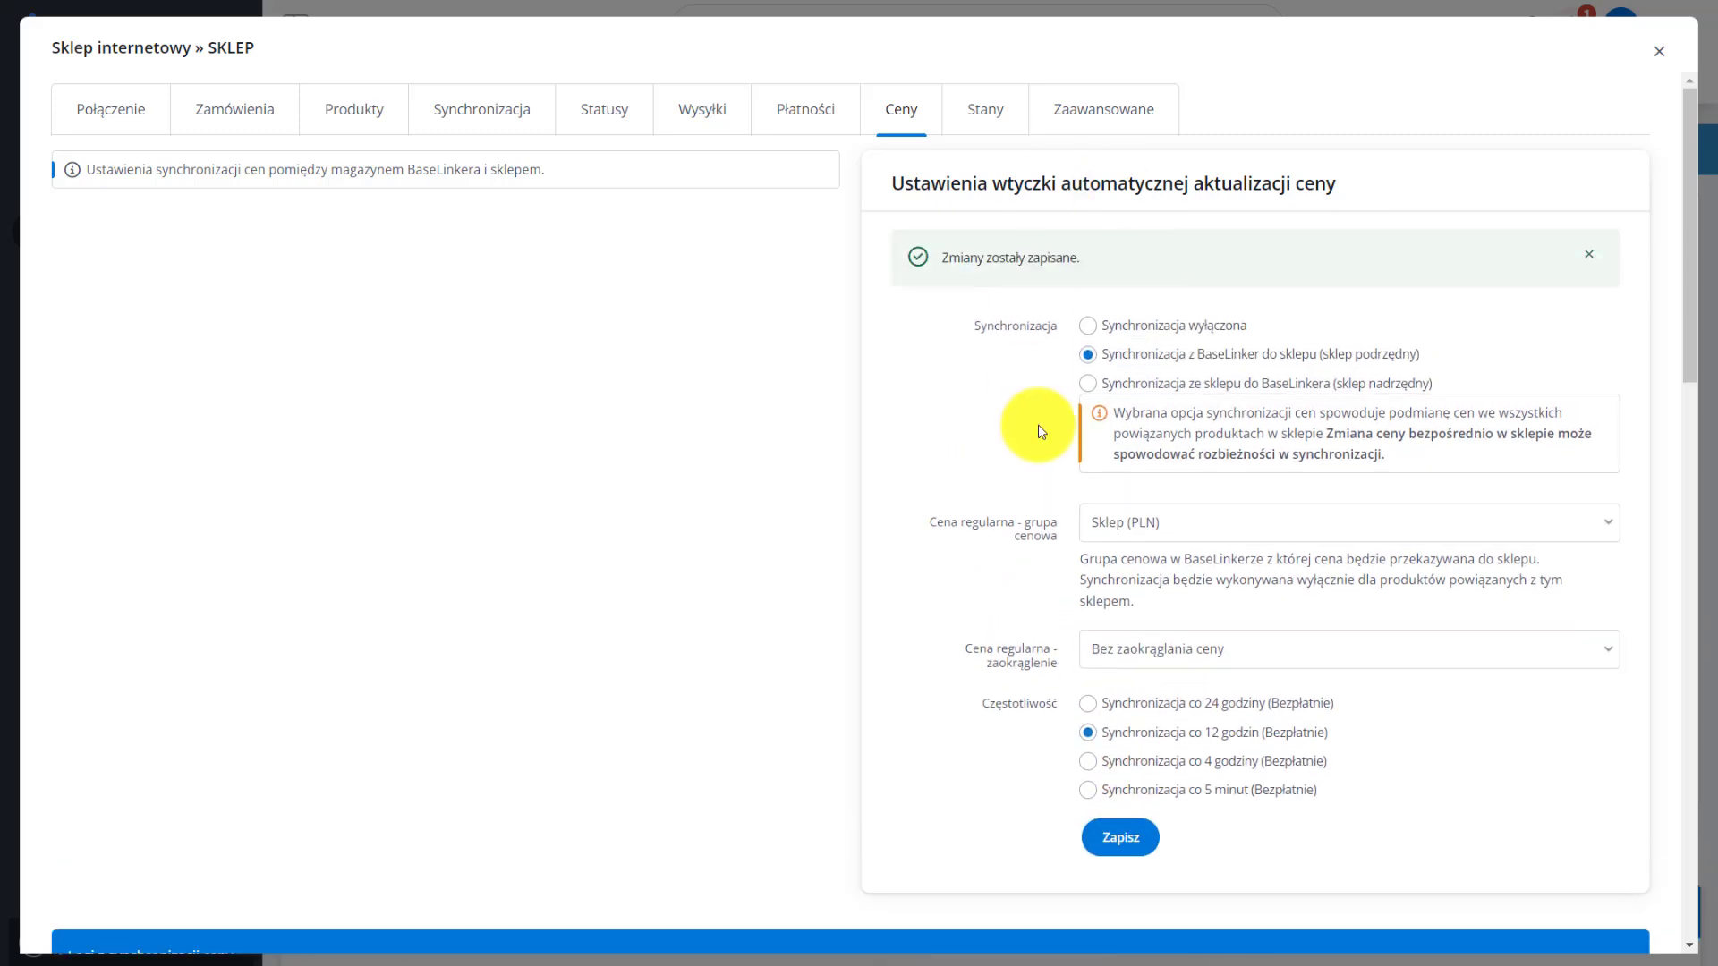
pyautogui.scroll(-3, 920, 468)
pyautogui.scroll(3, 912, 460)
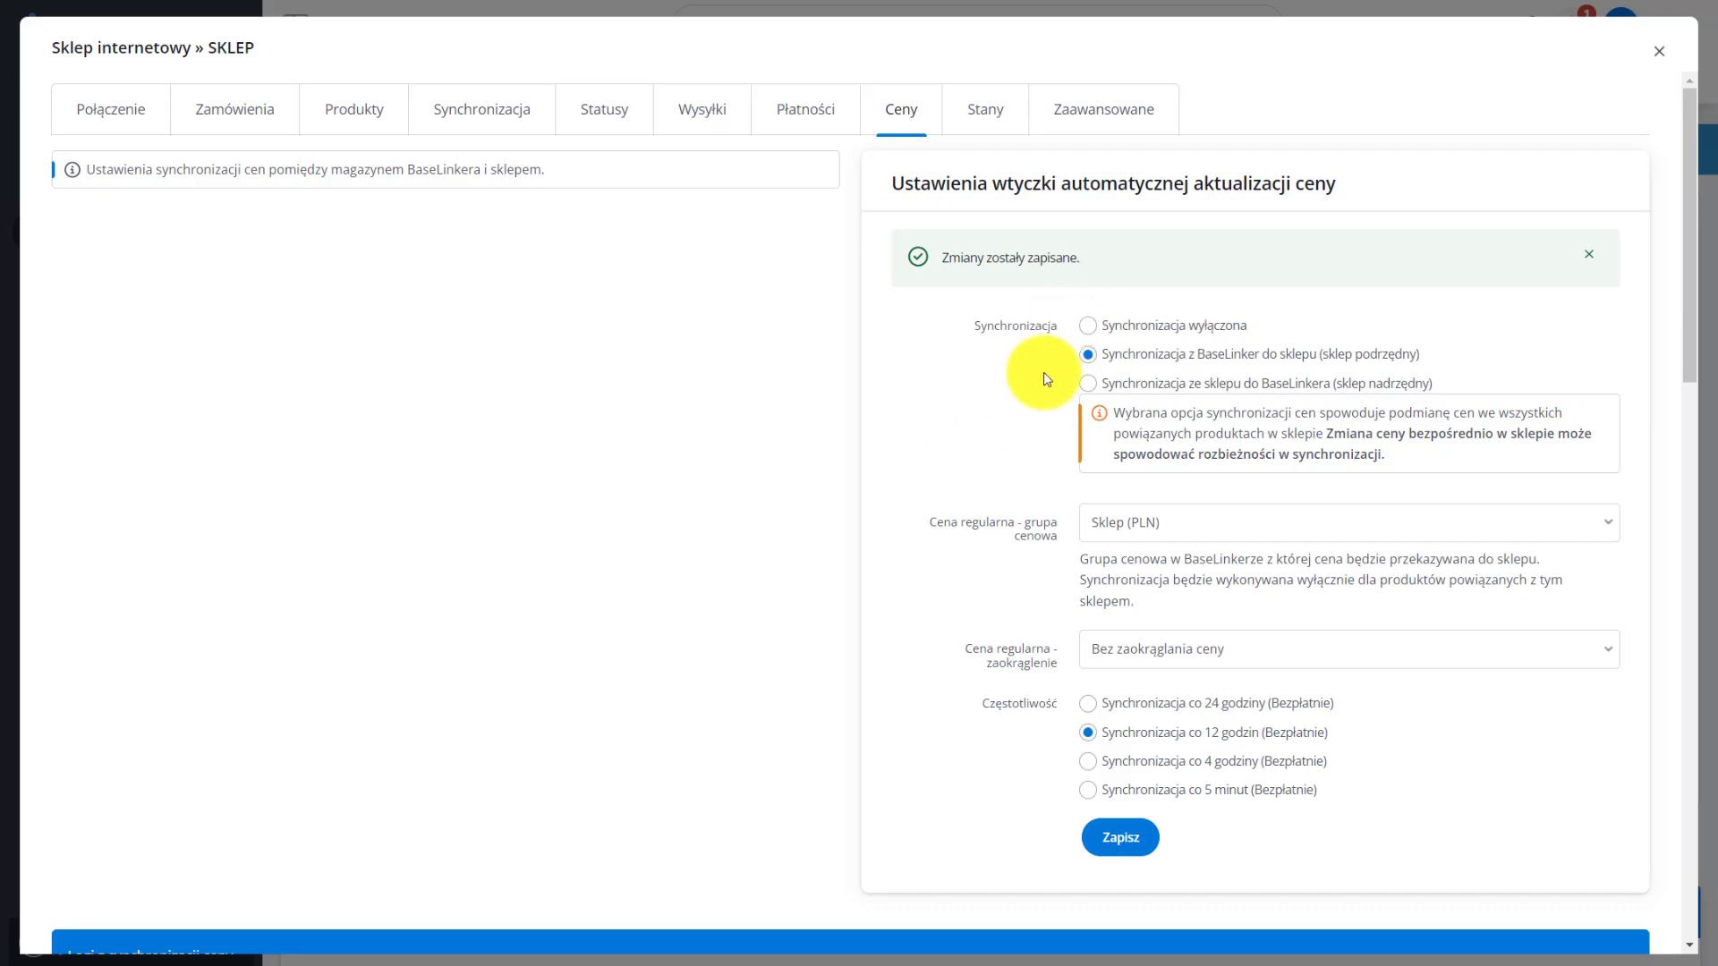
pyautogui.click(1659, 51)
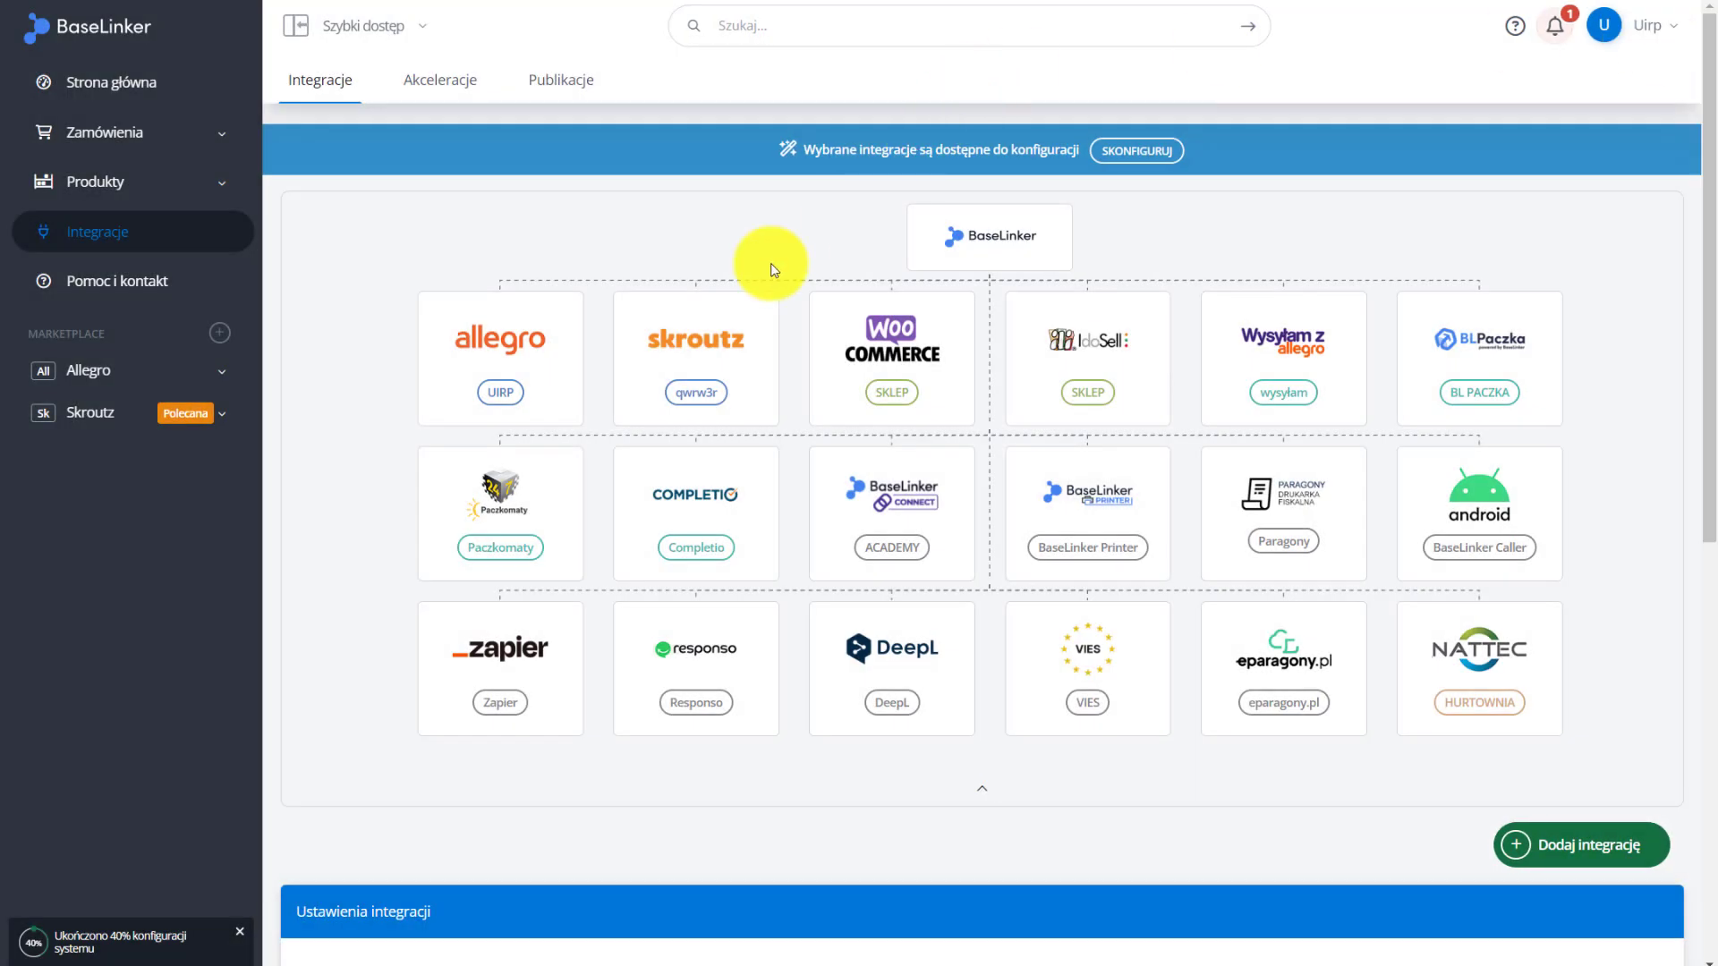
# In the Allegro UIRP account's auction settings, set the BaseLinker catalog price group to "Allegro (PLN)" and save
pyautogui.click(498, 384)
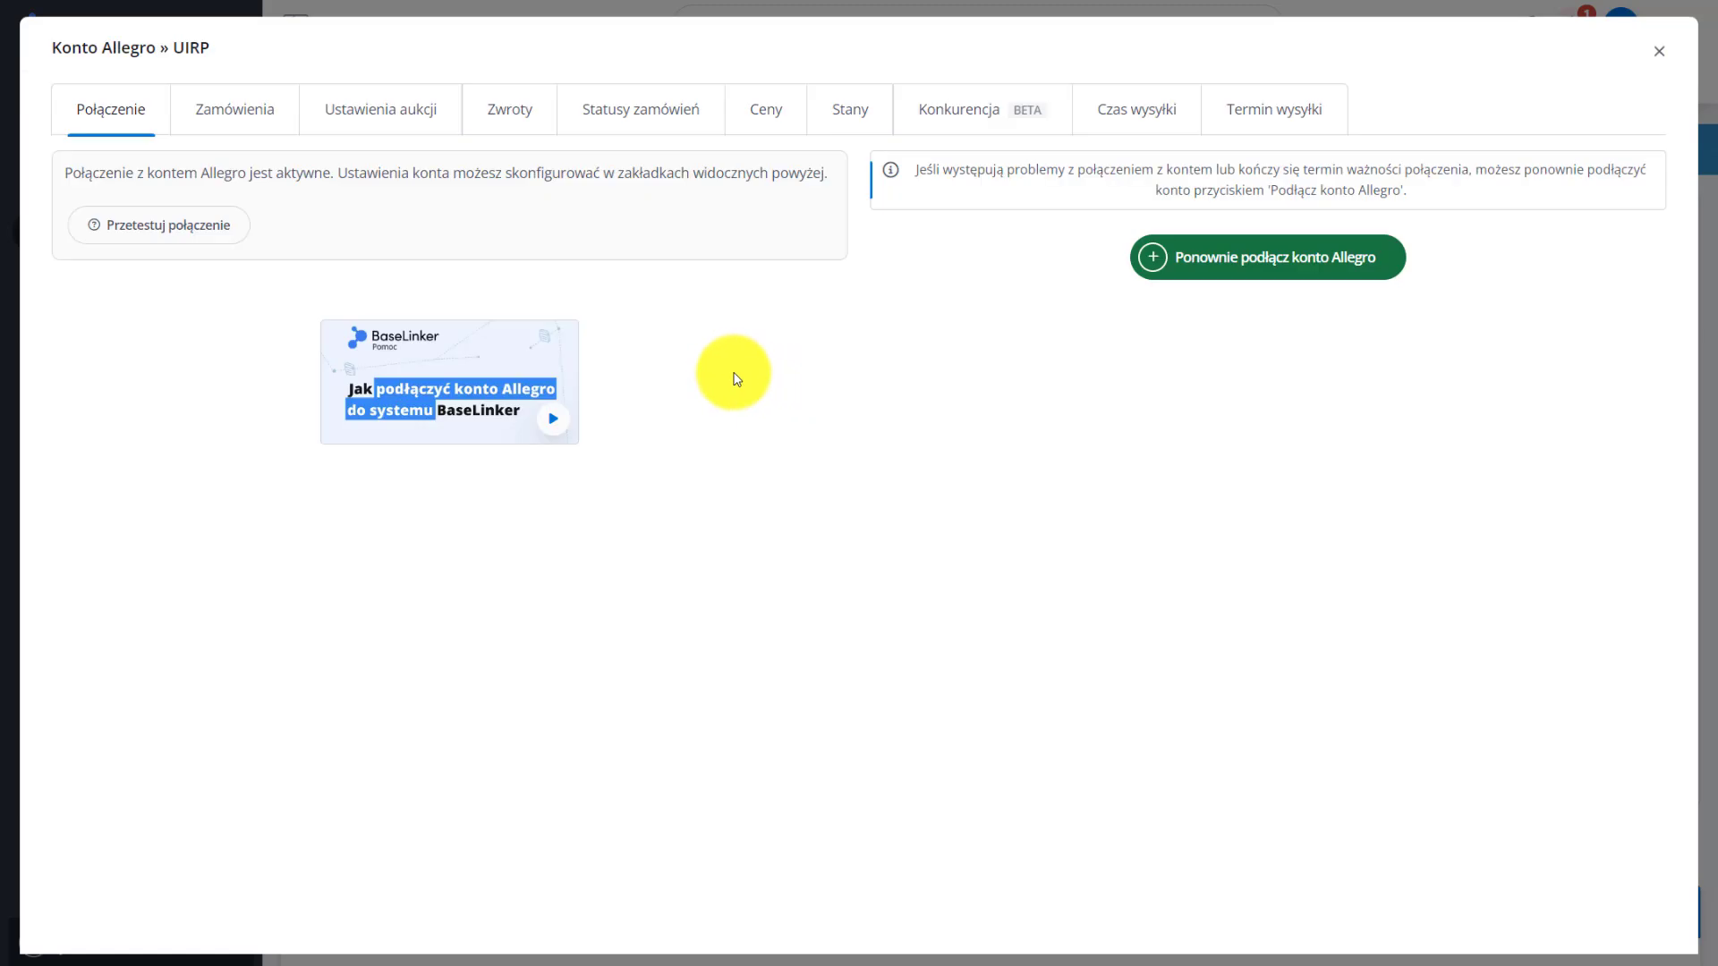
pyautogui.click(407, 138)
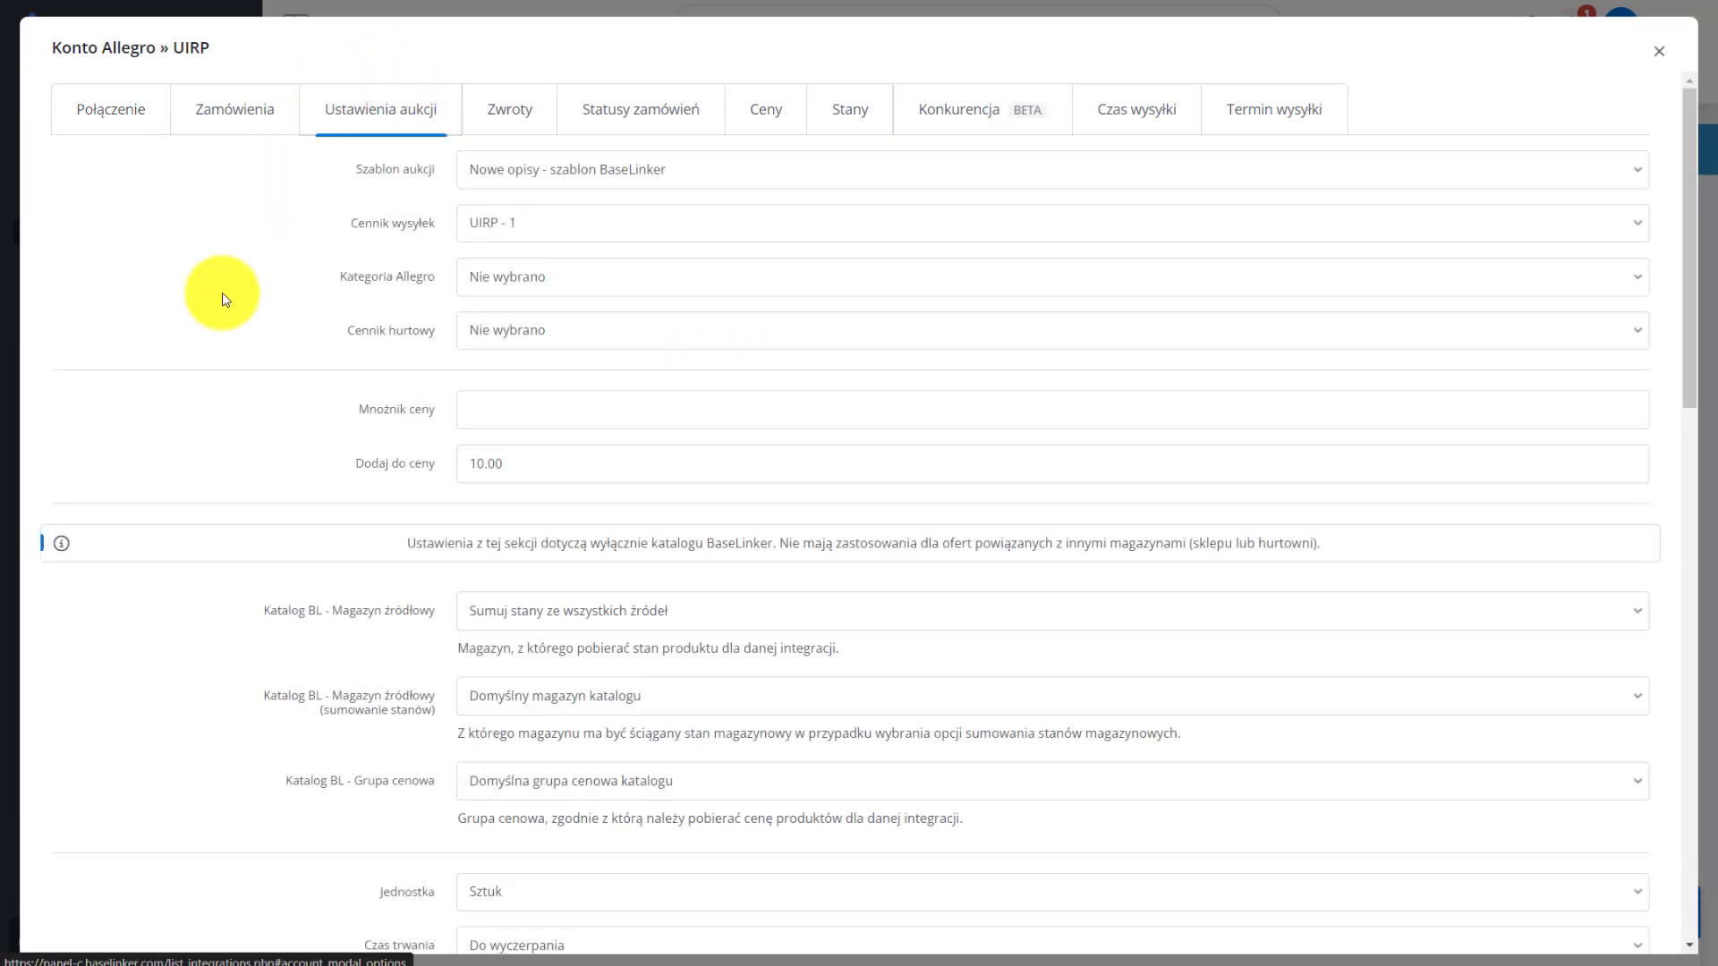
pyautogui.scroll(-5, 223, 288)
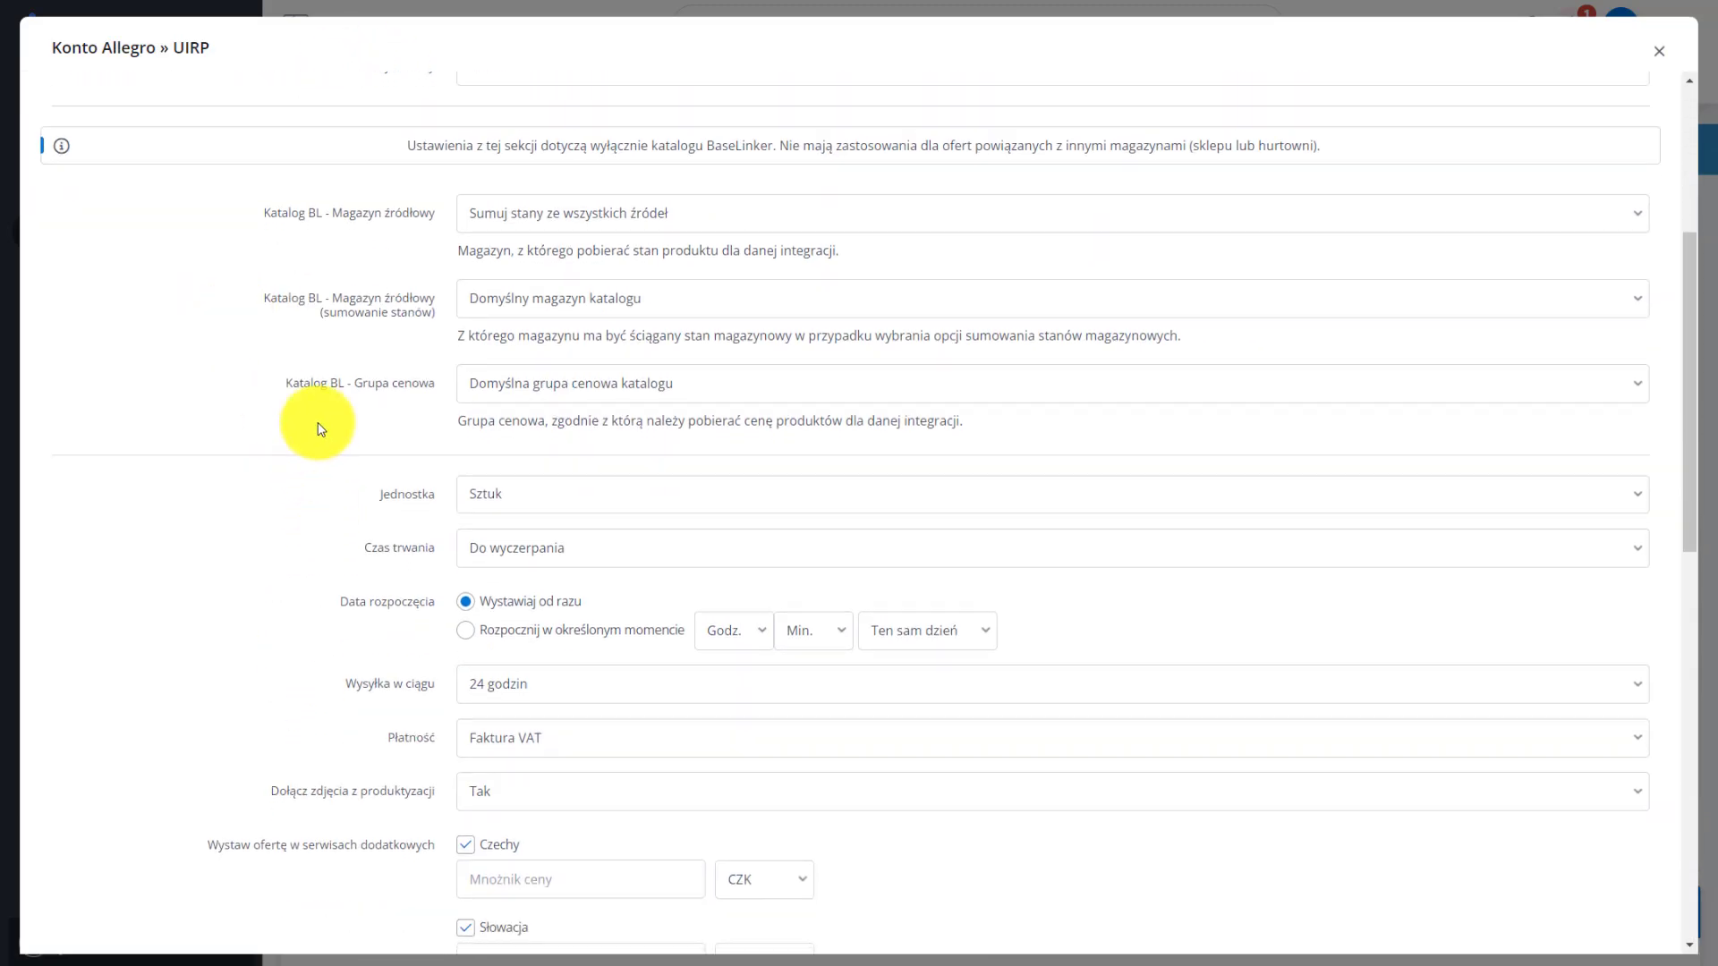
pyautogui.click(572, 385)
pyautogui.click(540, 504)
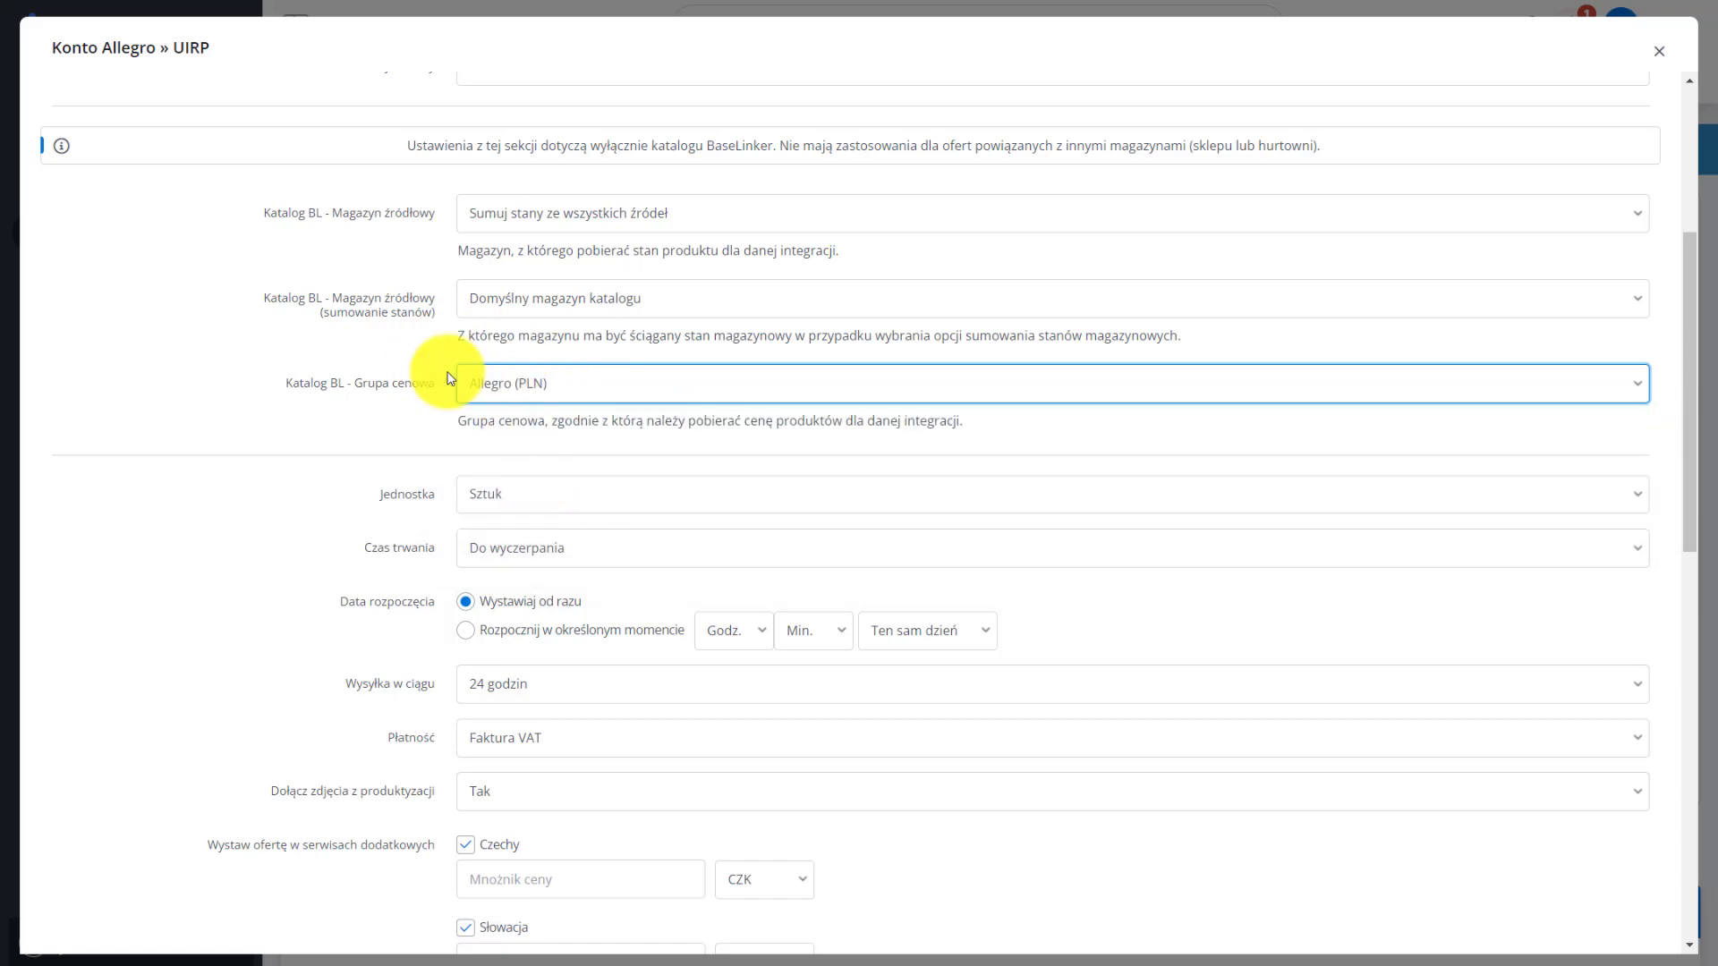
pyautogui.scroll(-5, 434, 378)
pyautogui.scroll(8, 429, 371)
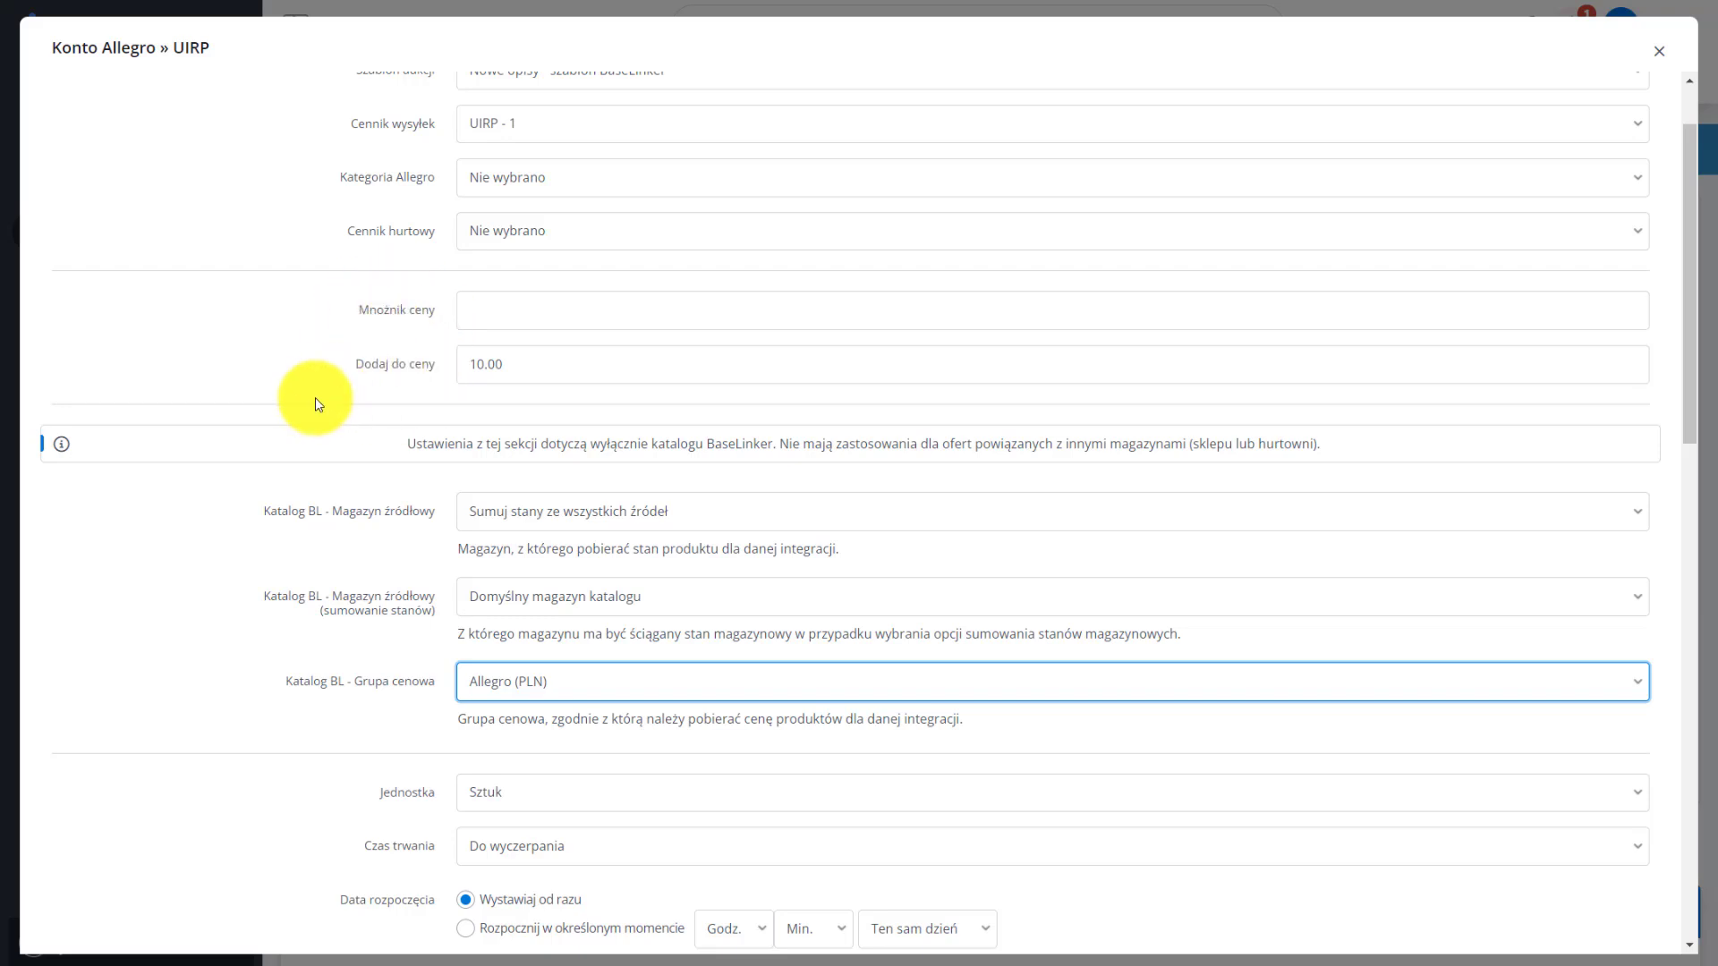
pyautogui.scroll(-3, 315, 398)
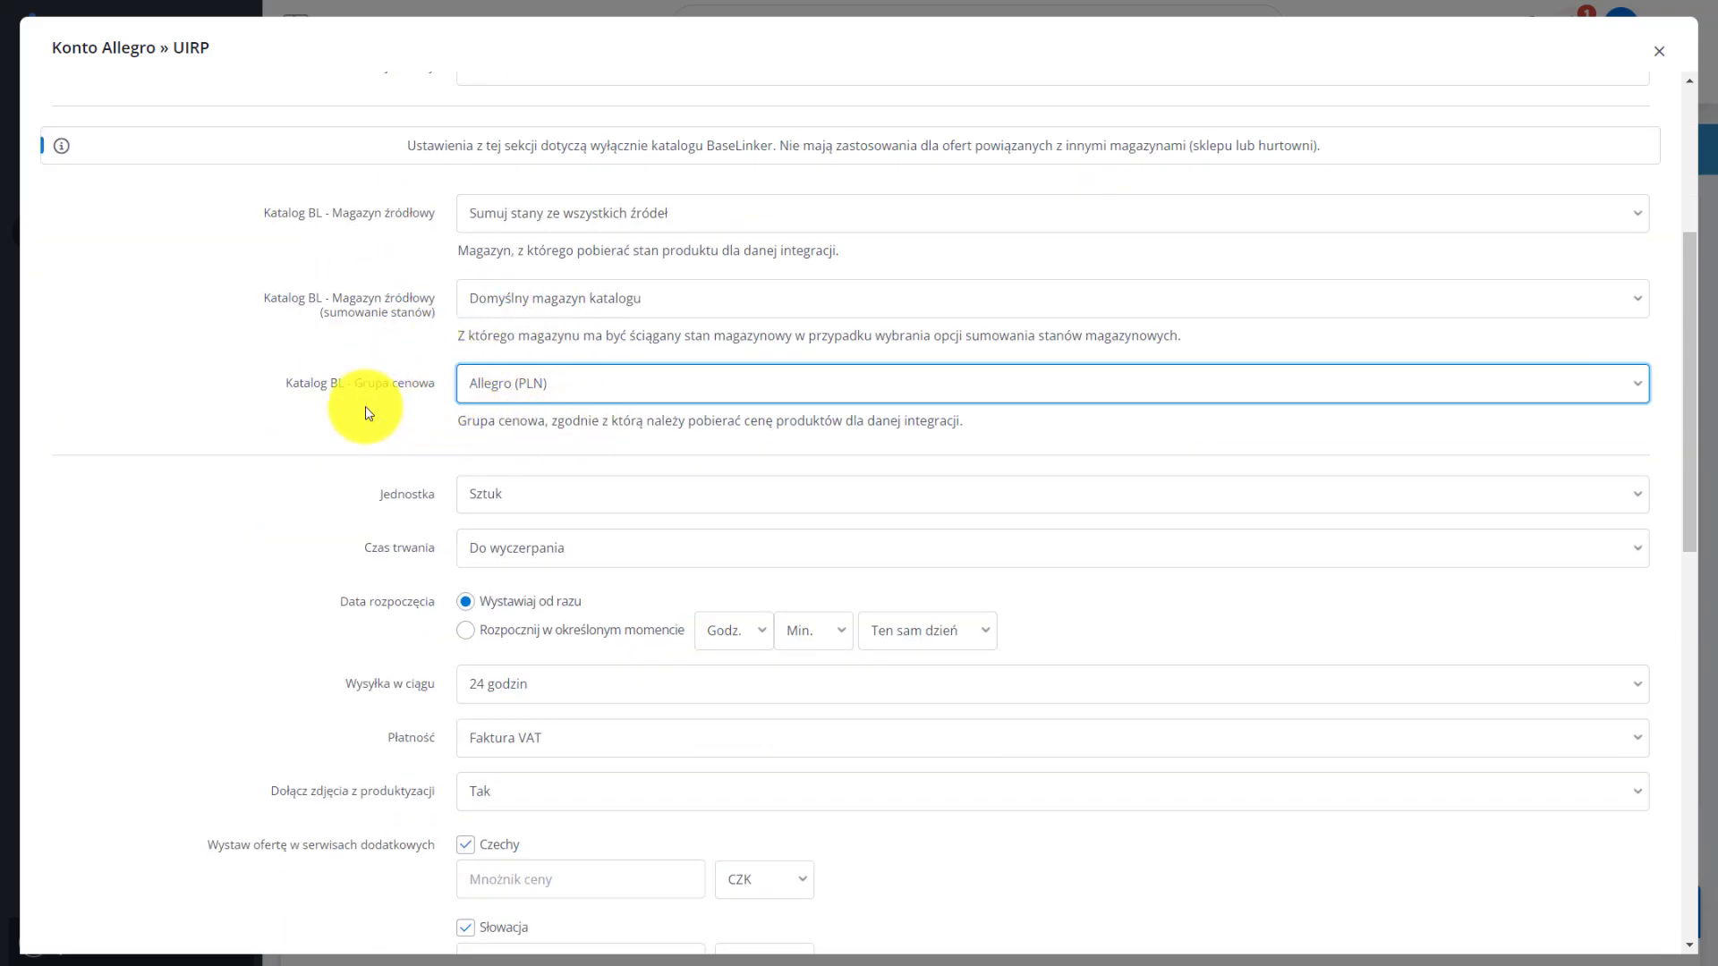
pyautogui.scroll(-10, 365, 413)
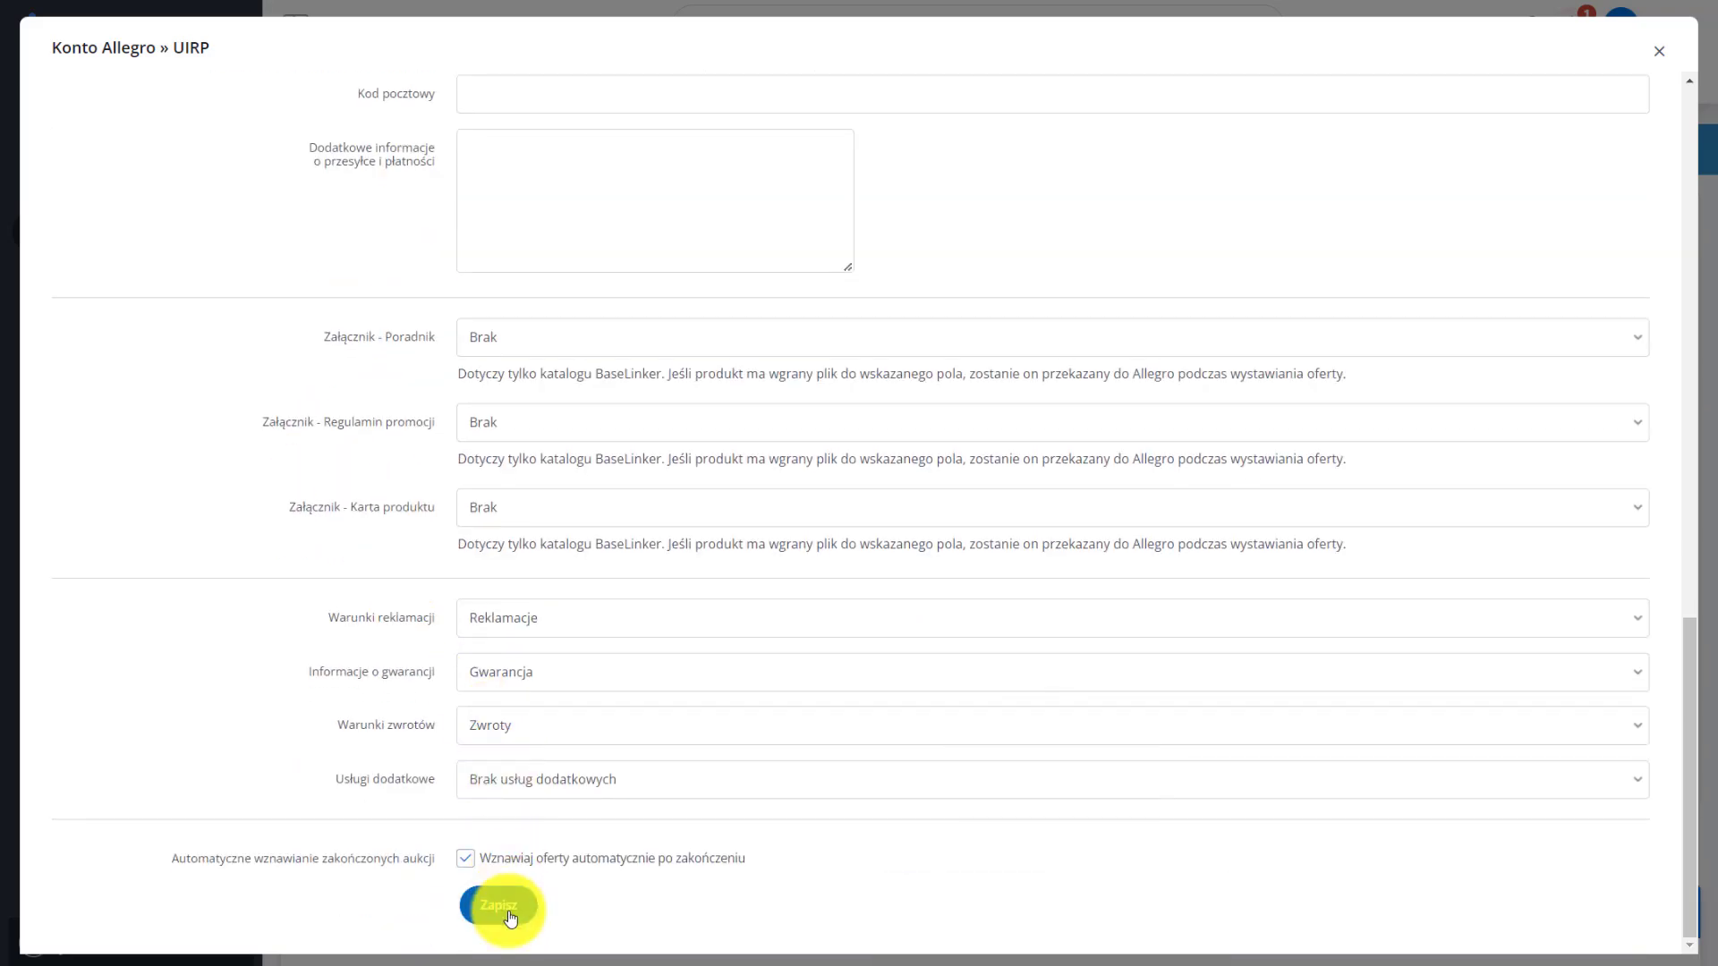
pyautogui.click(507, 908)
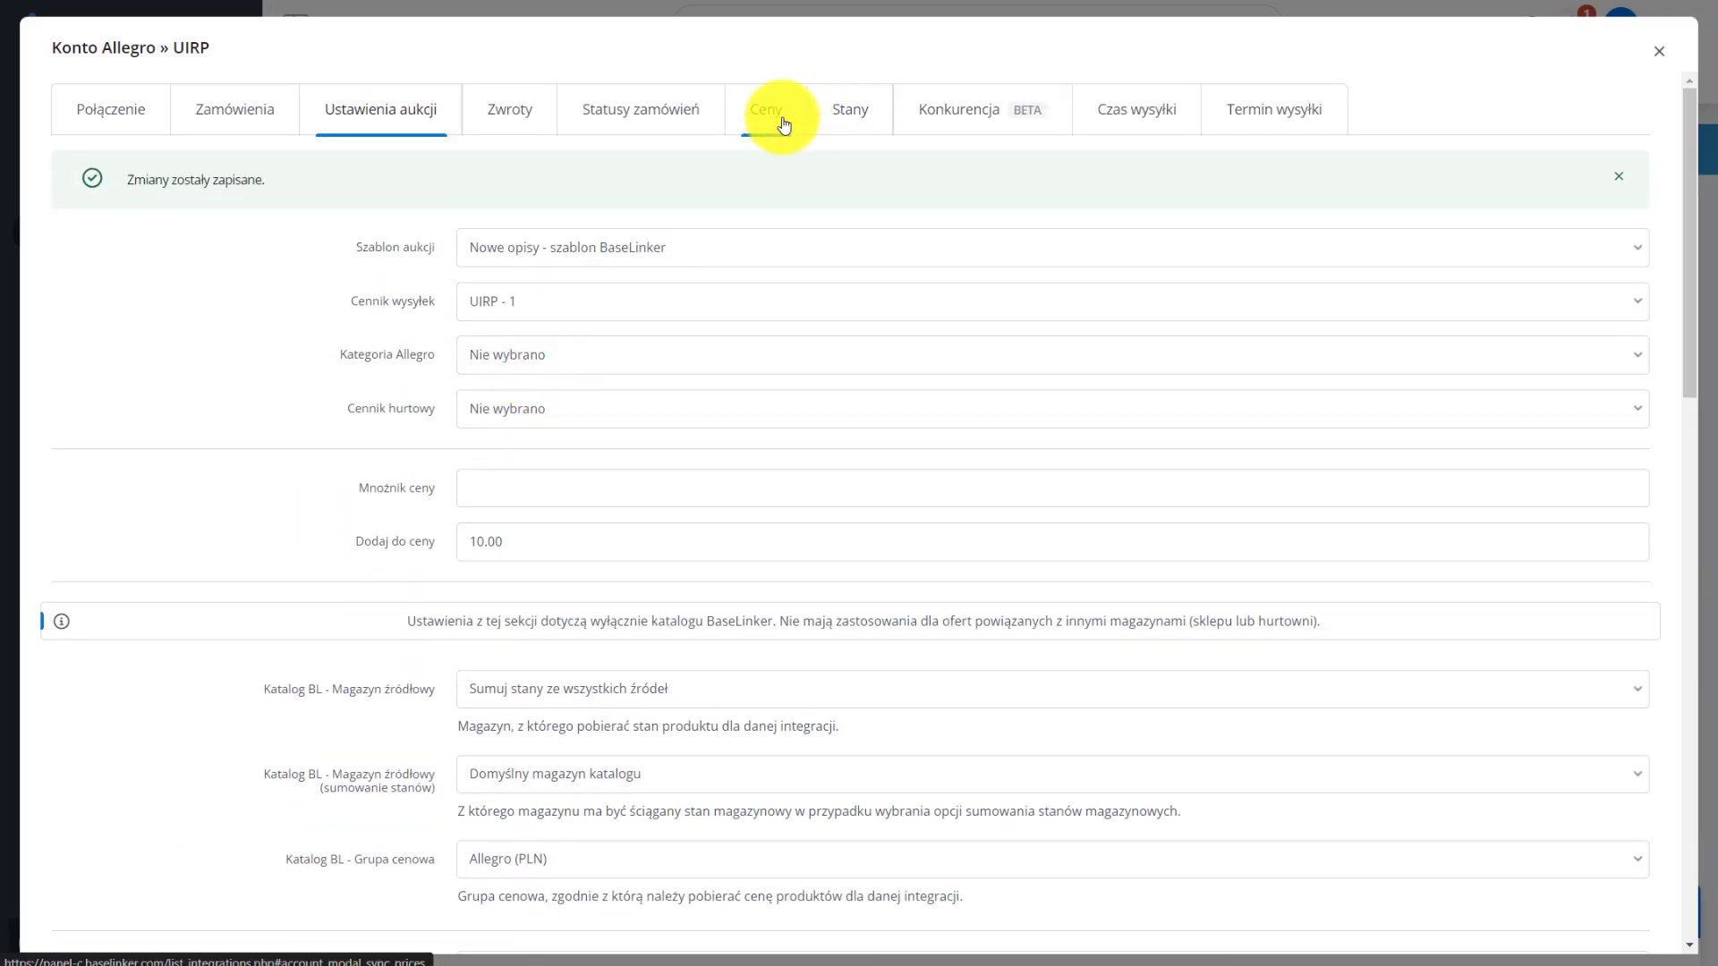
# Enable Allegro price synchronization every 24 hours and set the "Cena 0" action to "Zakończ ofertę"
pyautogui.click(784, 125)
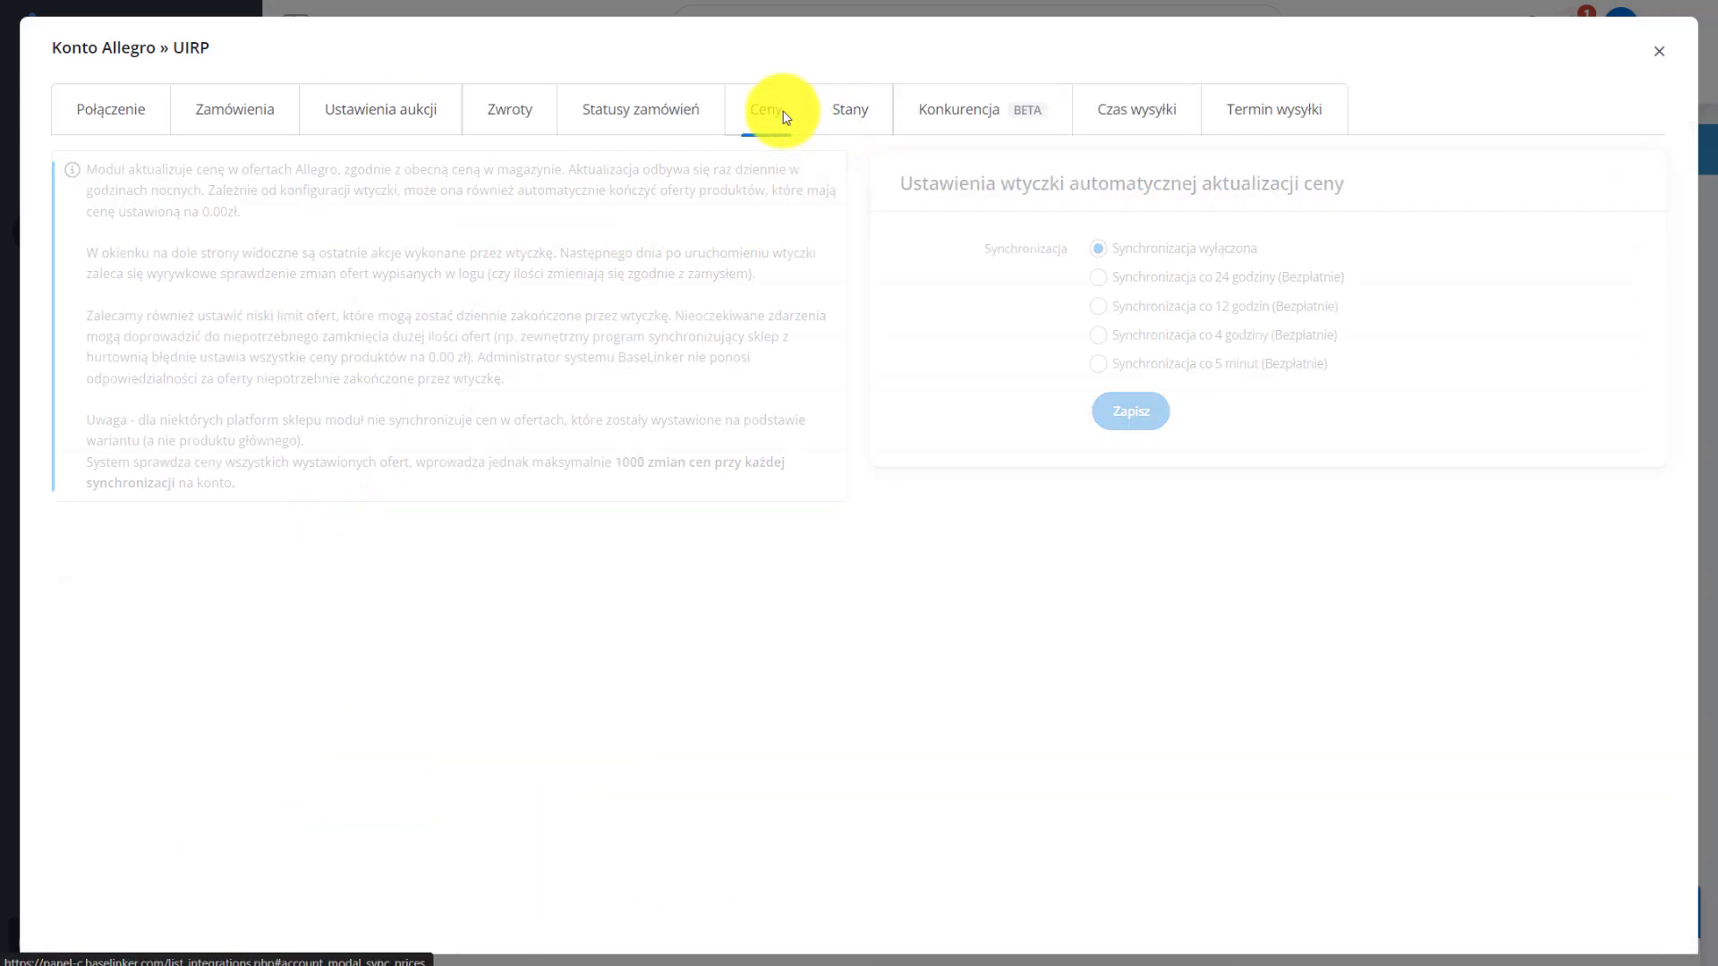
pyautogui.click(1212, 278)
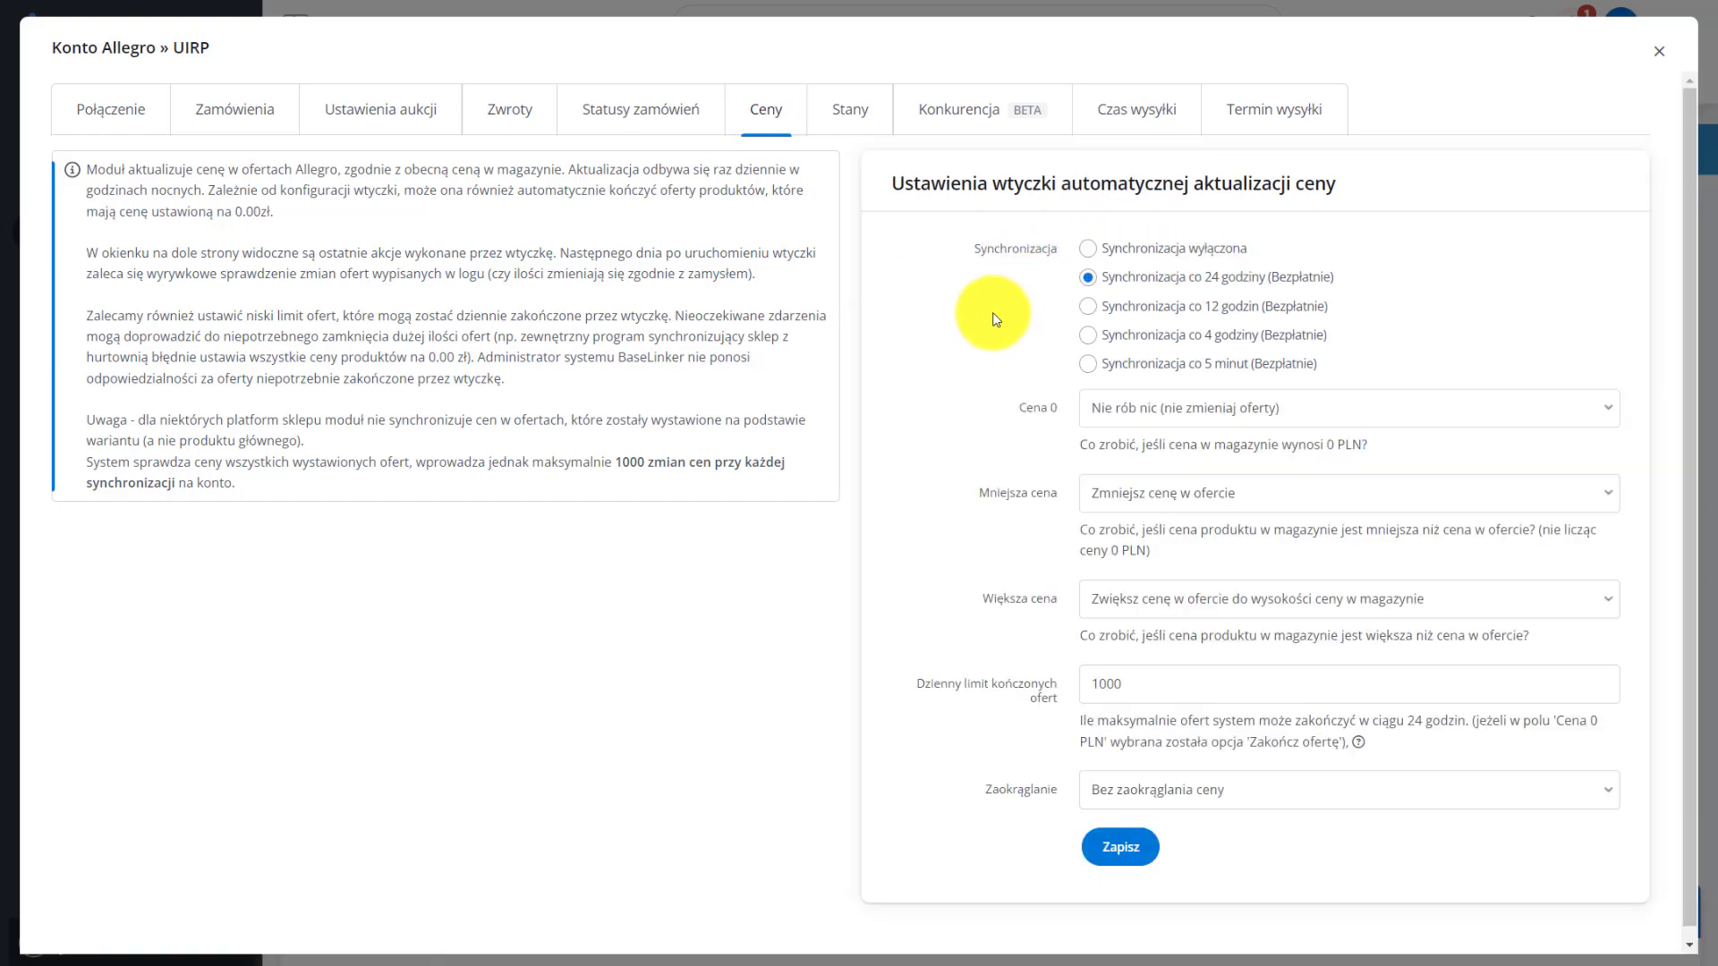
pyautogui.click(1129, 412)
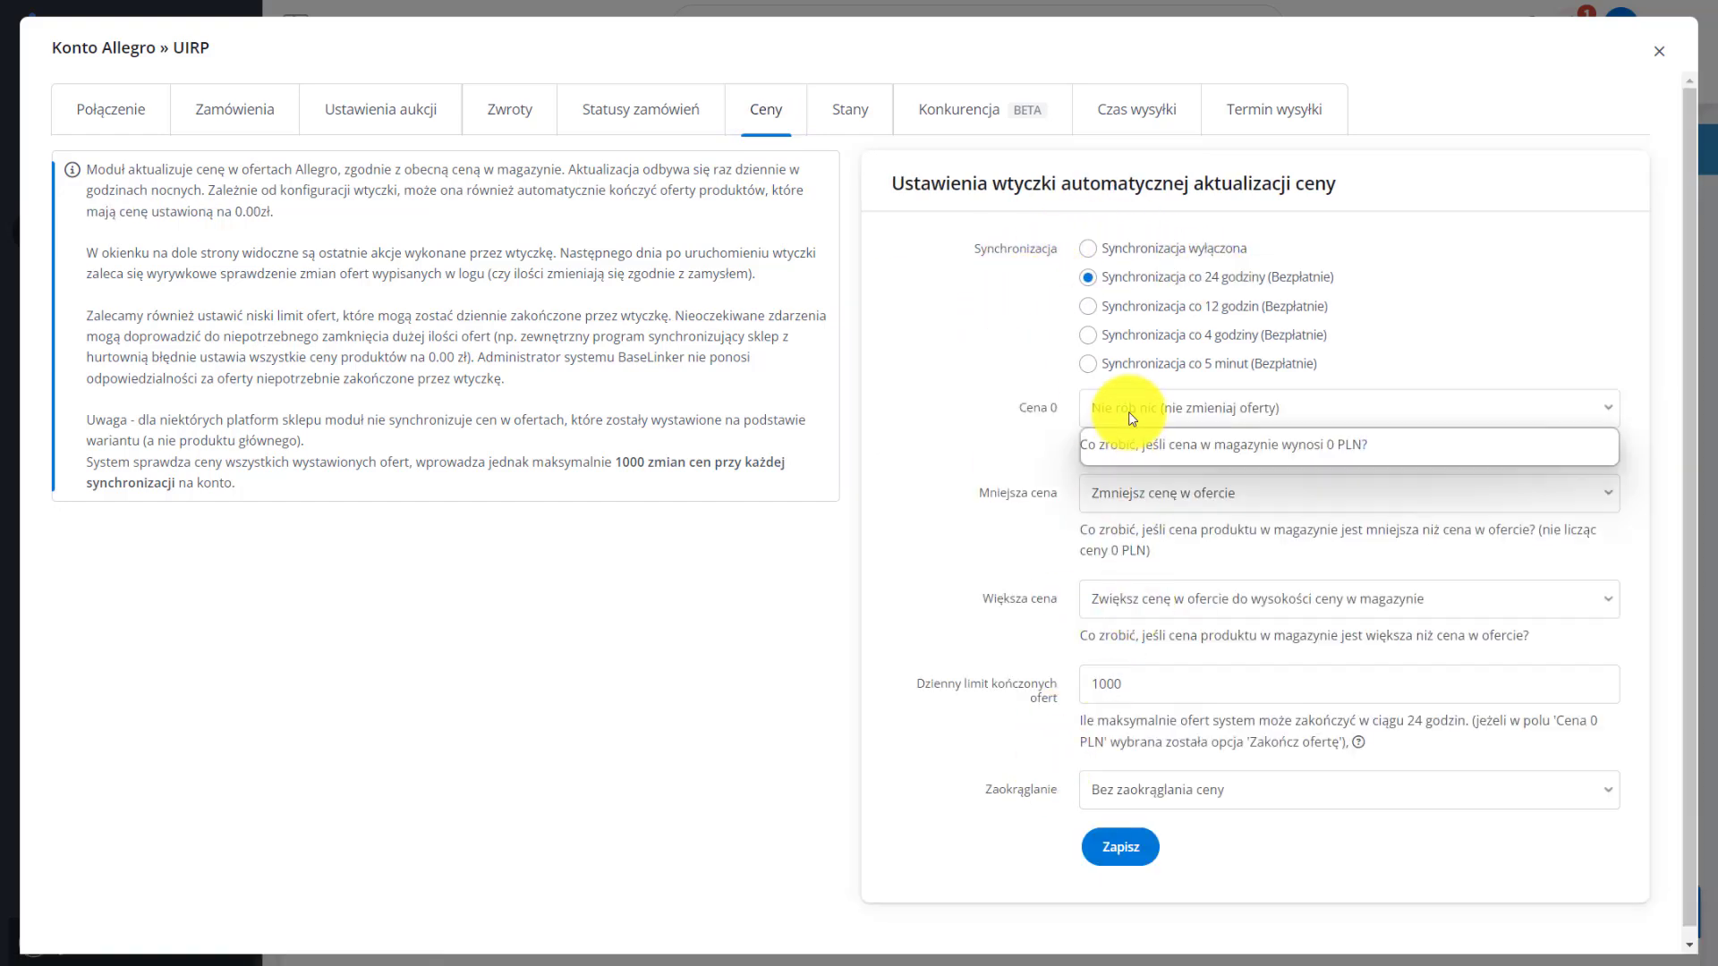
pyautogui.click(1129, 453)
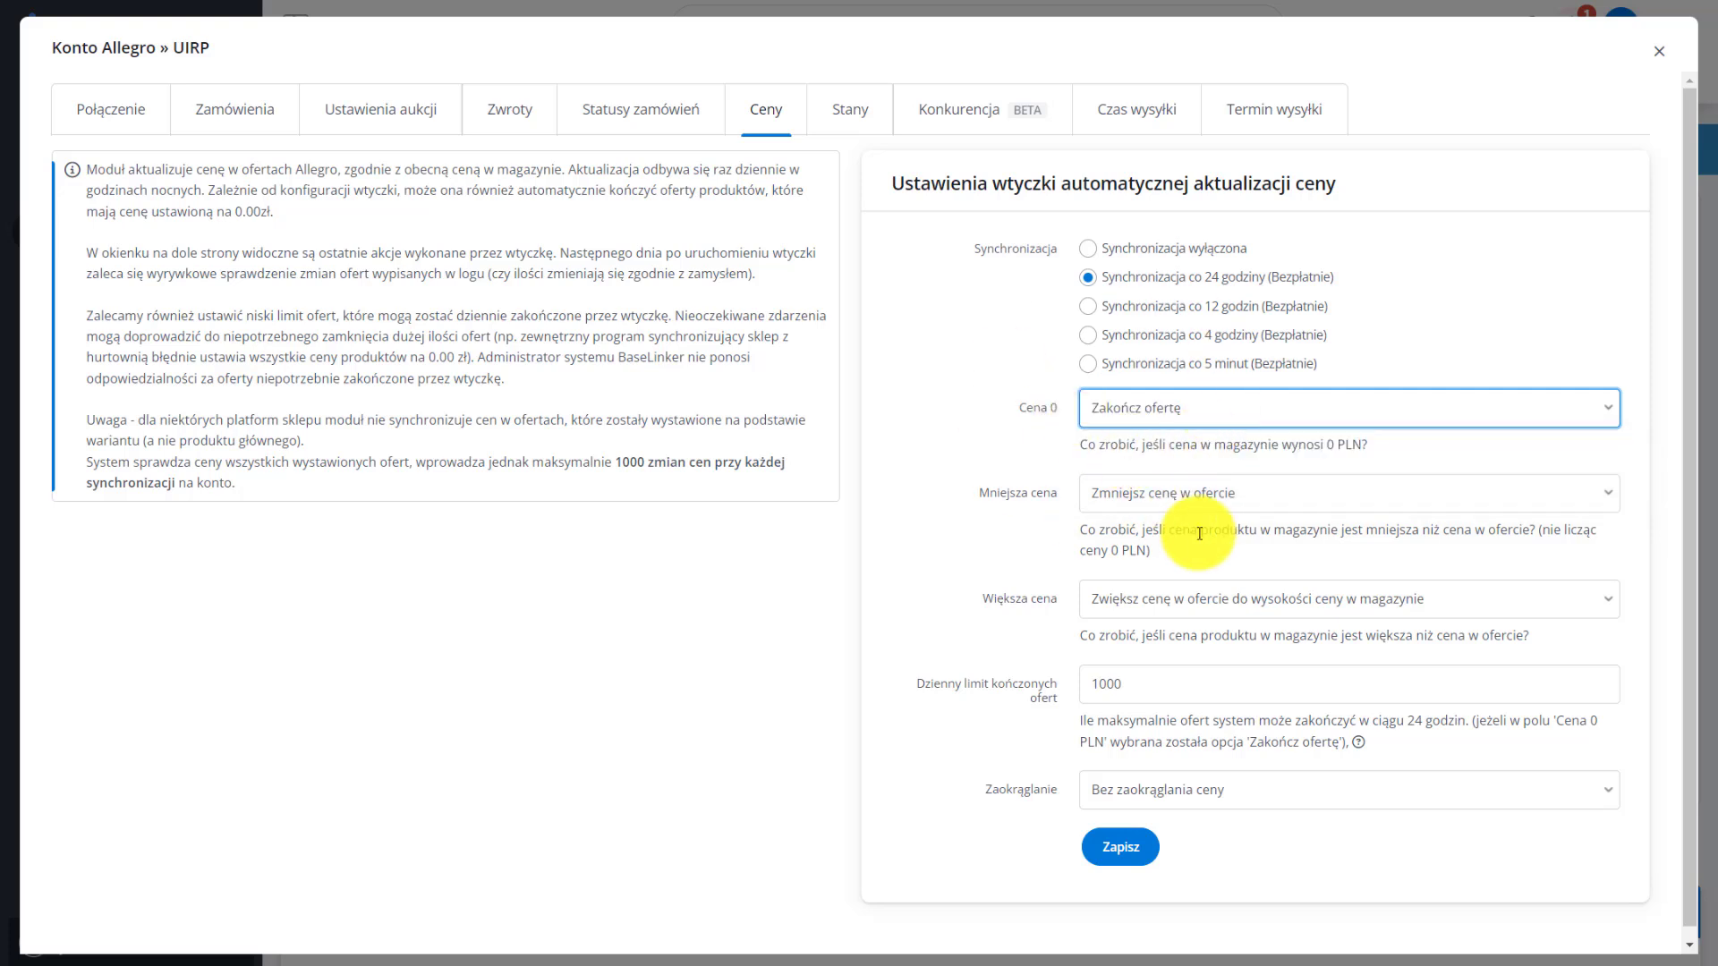
# Choose "Zmniejsz cenę w ofercie" for lower prices and "Zwiększ cenę w ofercie do wysokości ceny w magazynie" for higher ones, save, and close the account settings
pyautogui.click(1184, 508)
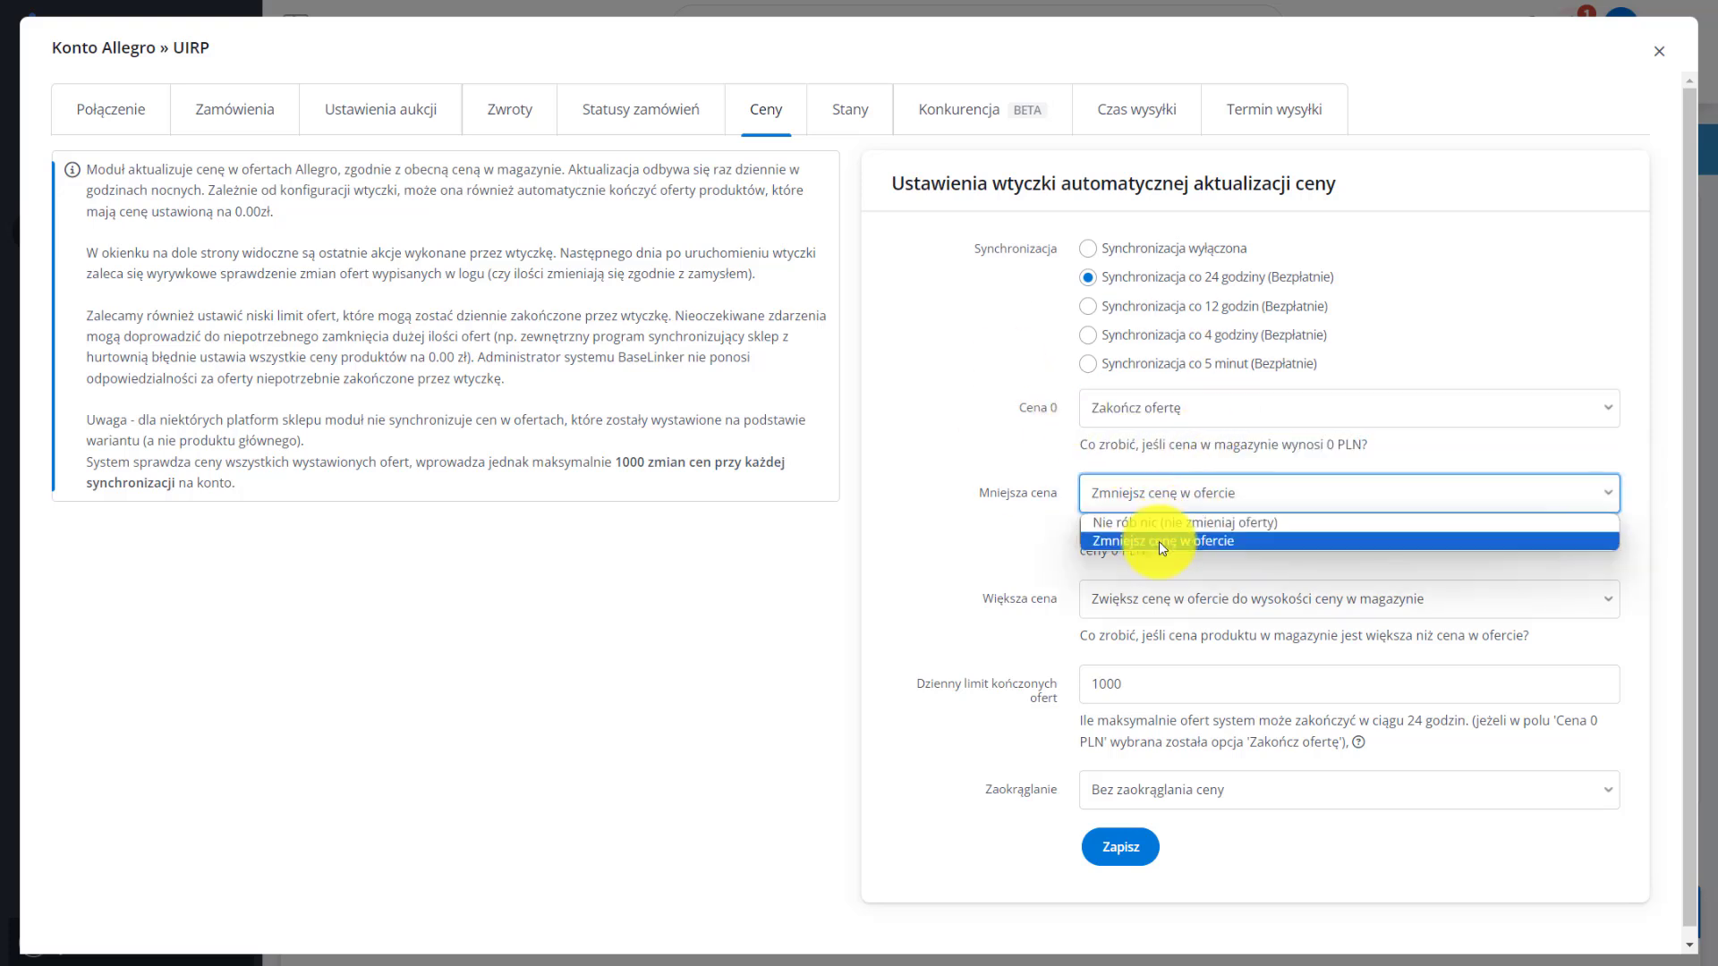
pyautogui.click(1157, 540)
pyautogui.click(1147, 608)
pyautogui.click(1144, 644)
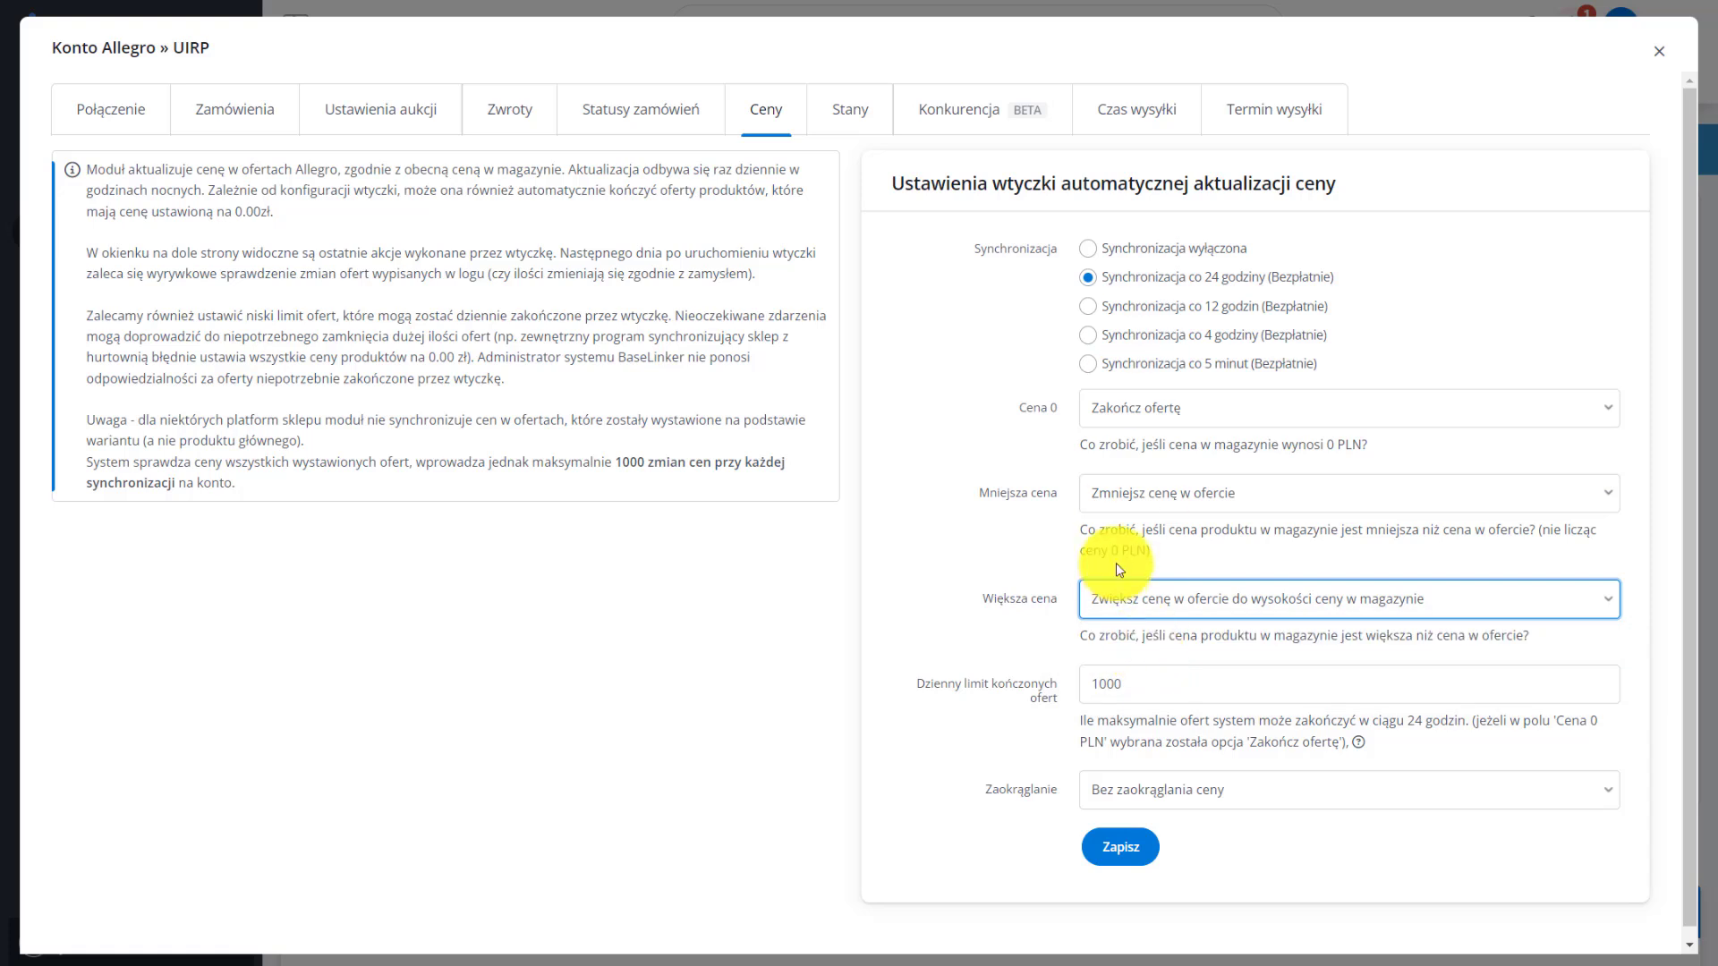
pyautogui.click(979, 392)
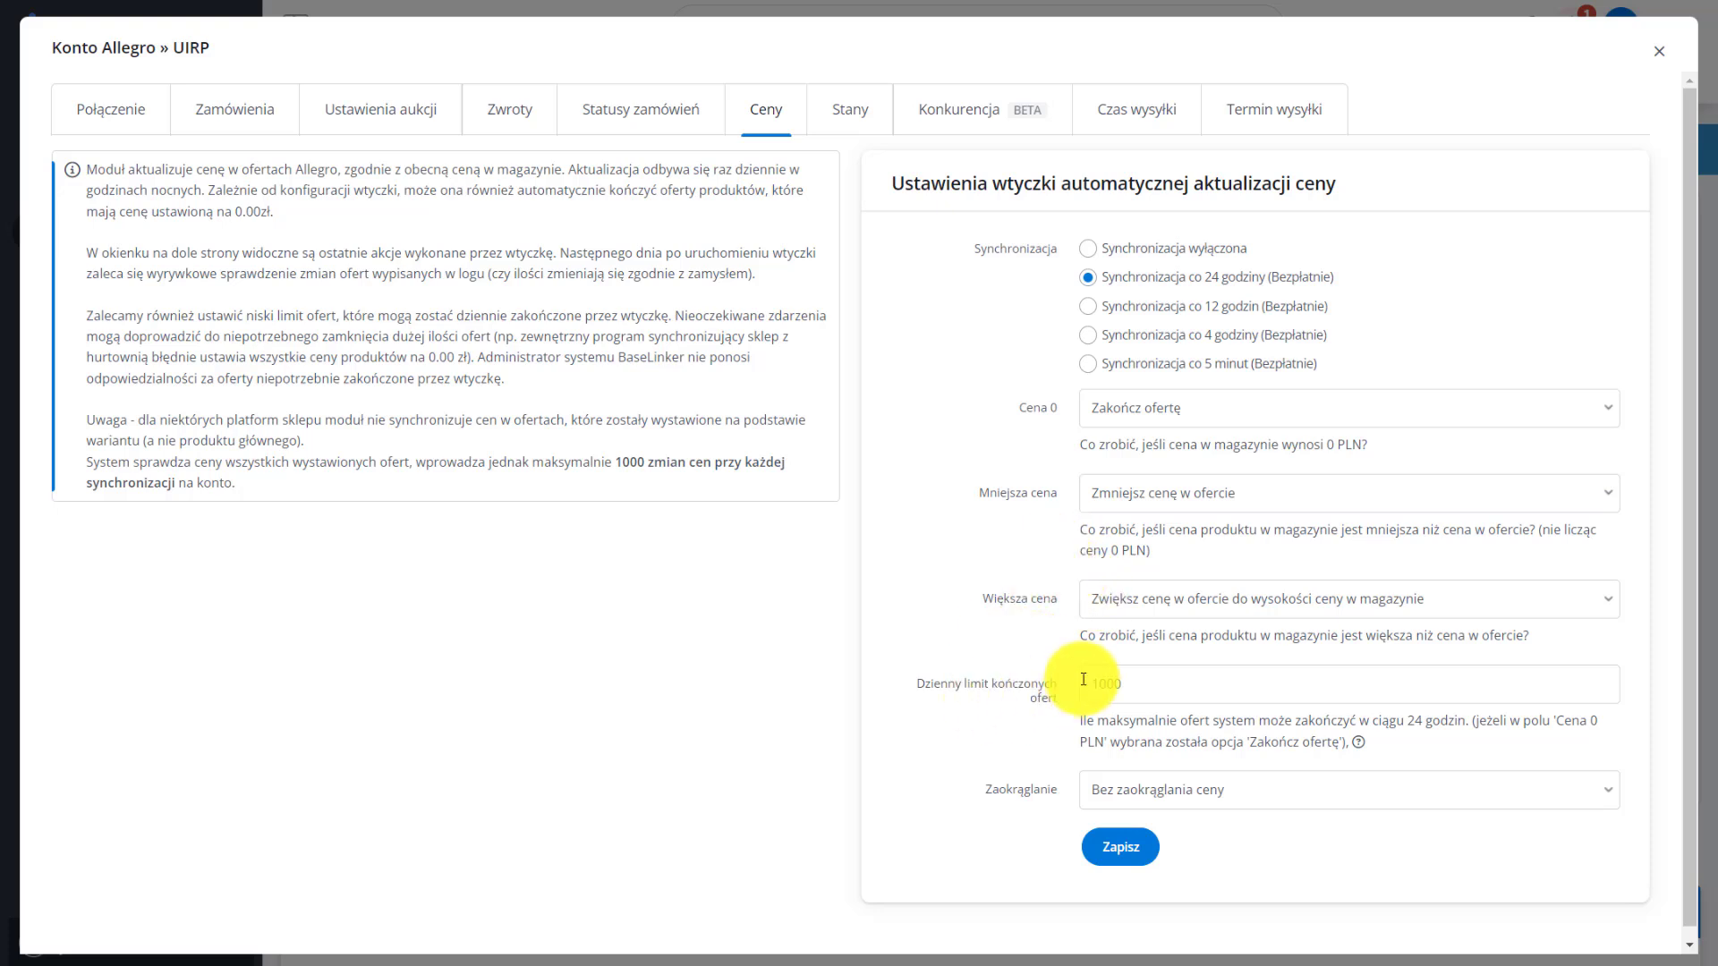
pyautogui.click(1120, 845)
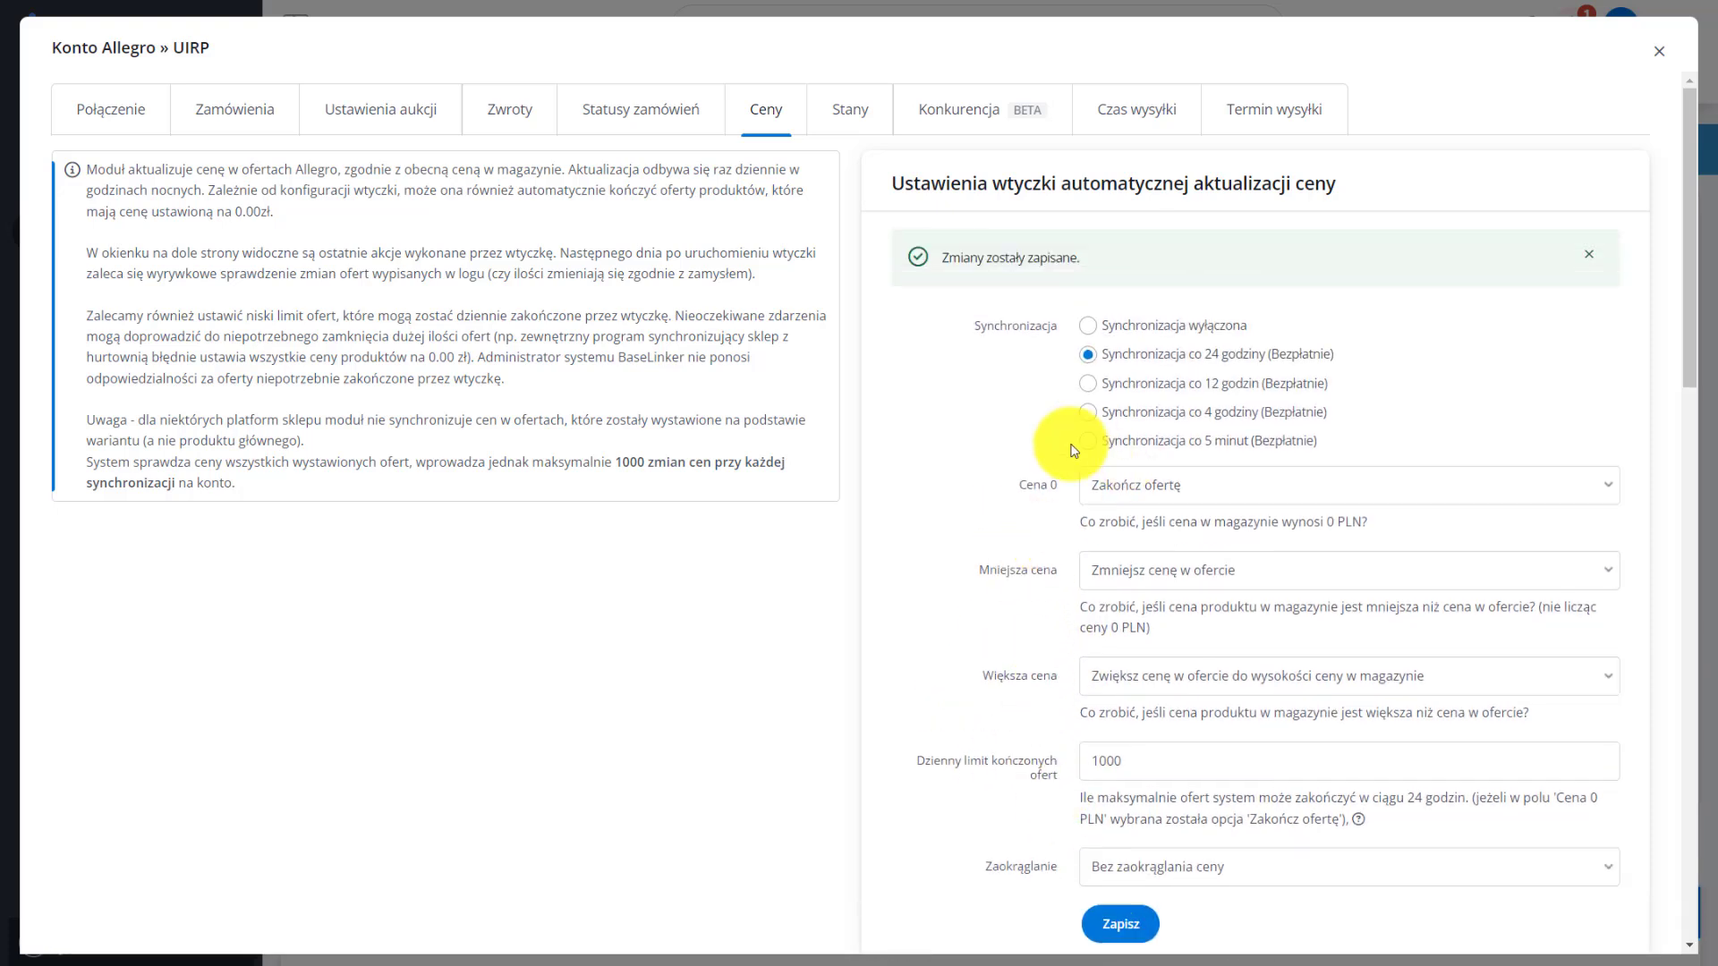
pyautogui.click(1658, 51)
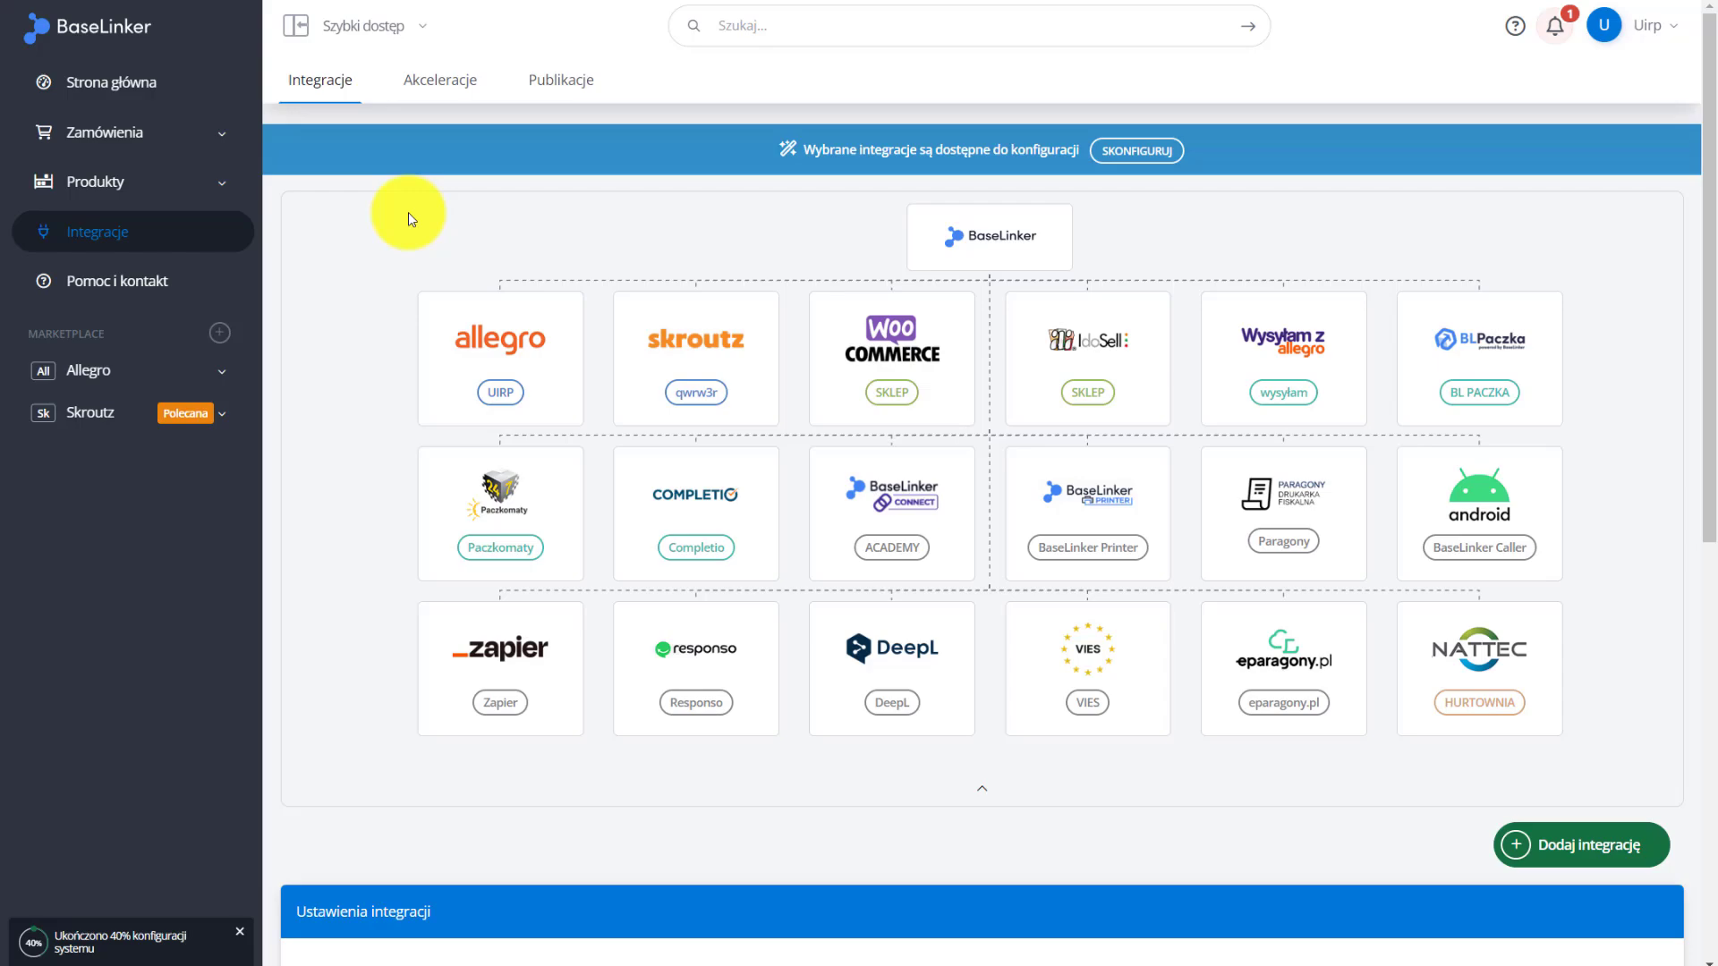
# Review the price group fields in the "Ariana" beach hat's sales and warehouse details, then close the product without changes
pyautogui.click(188, 199)
pyautogui.click(180, 221)
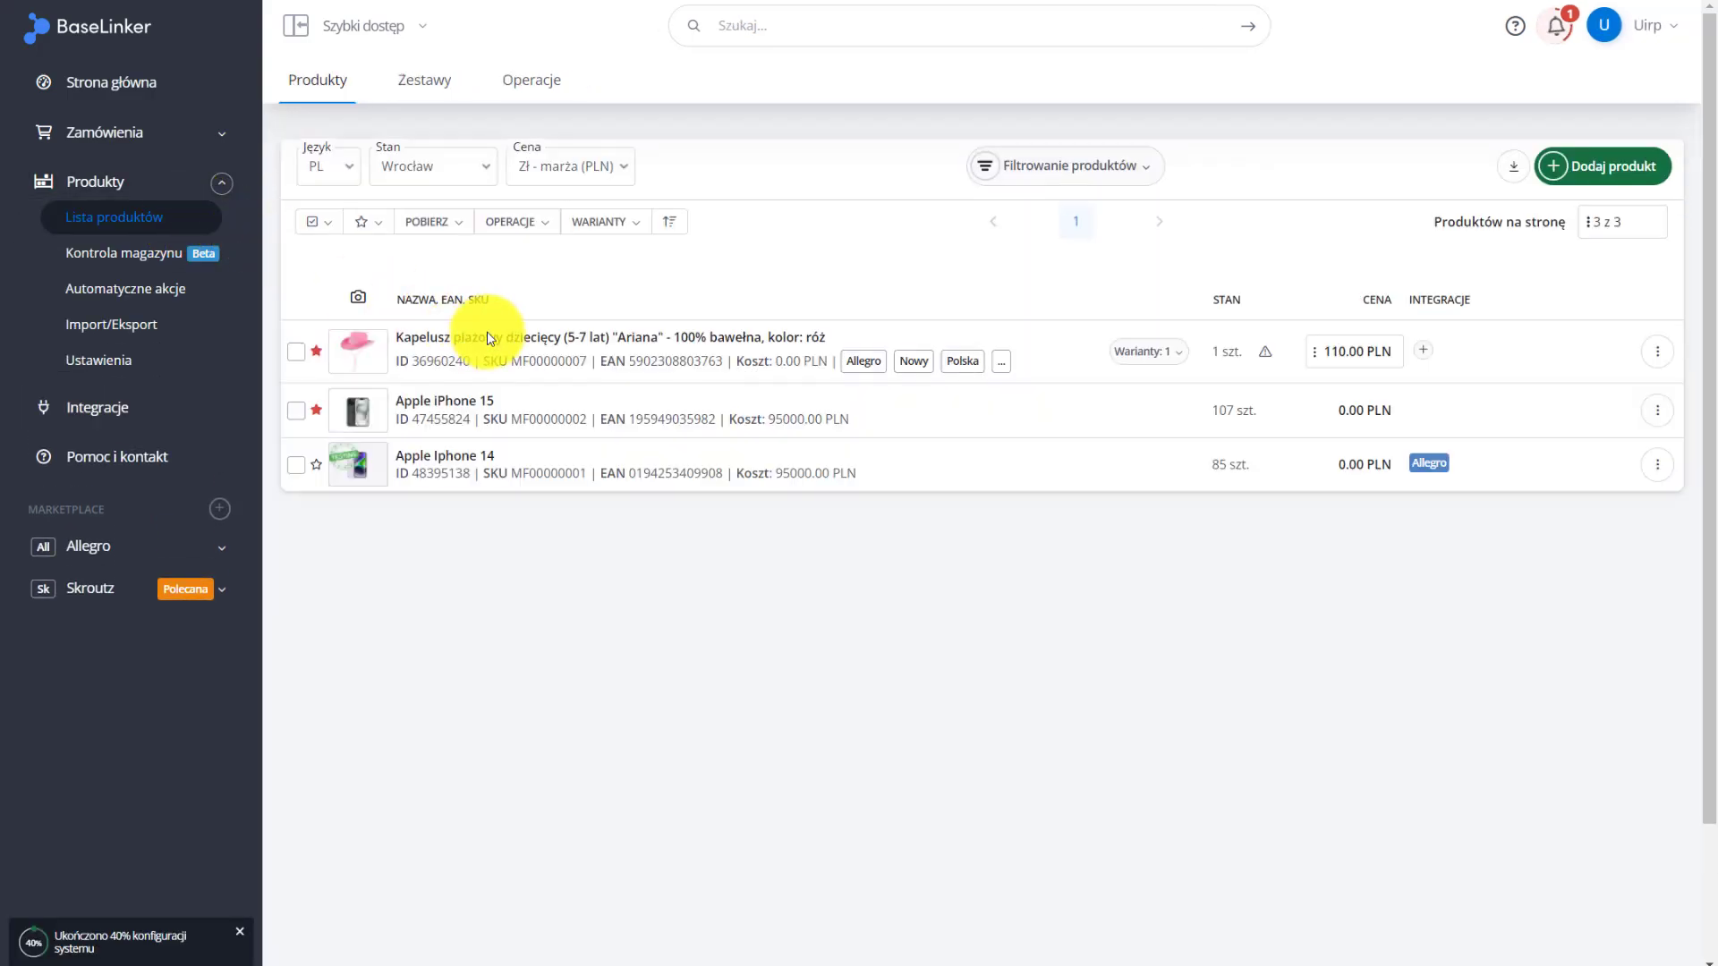
pyautogui.click(491, 339)
pyautogui.click(518, 99)
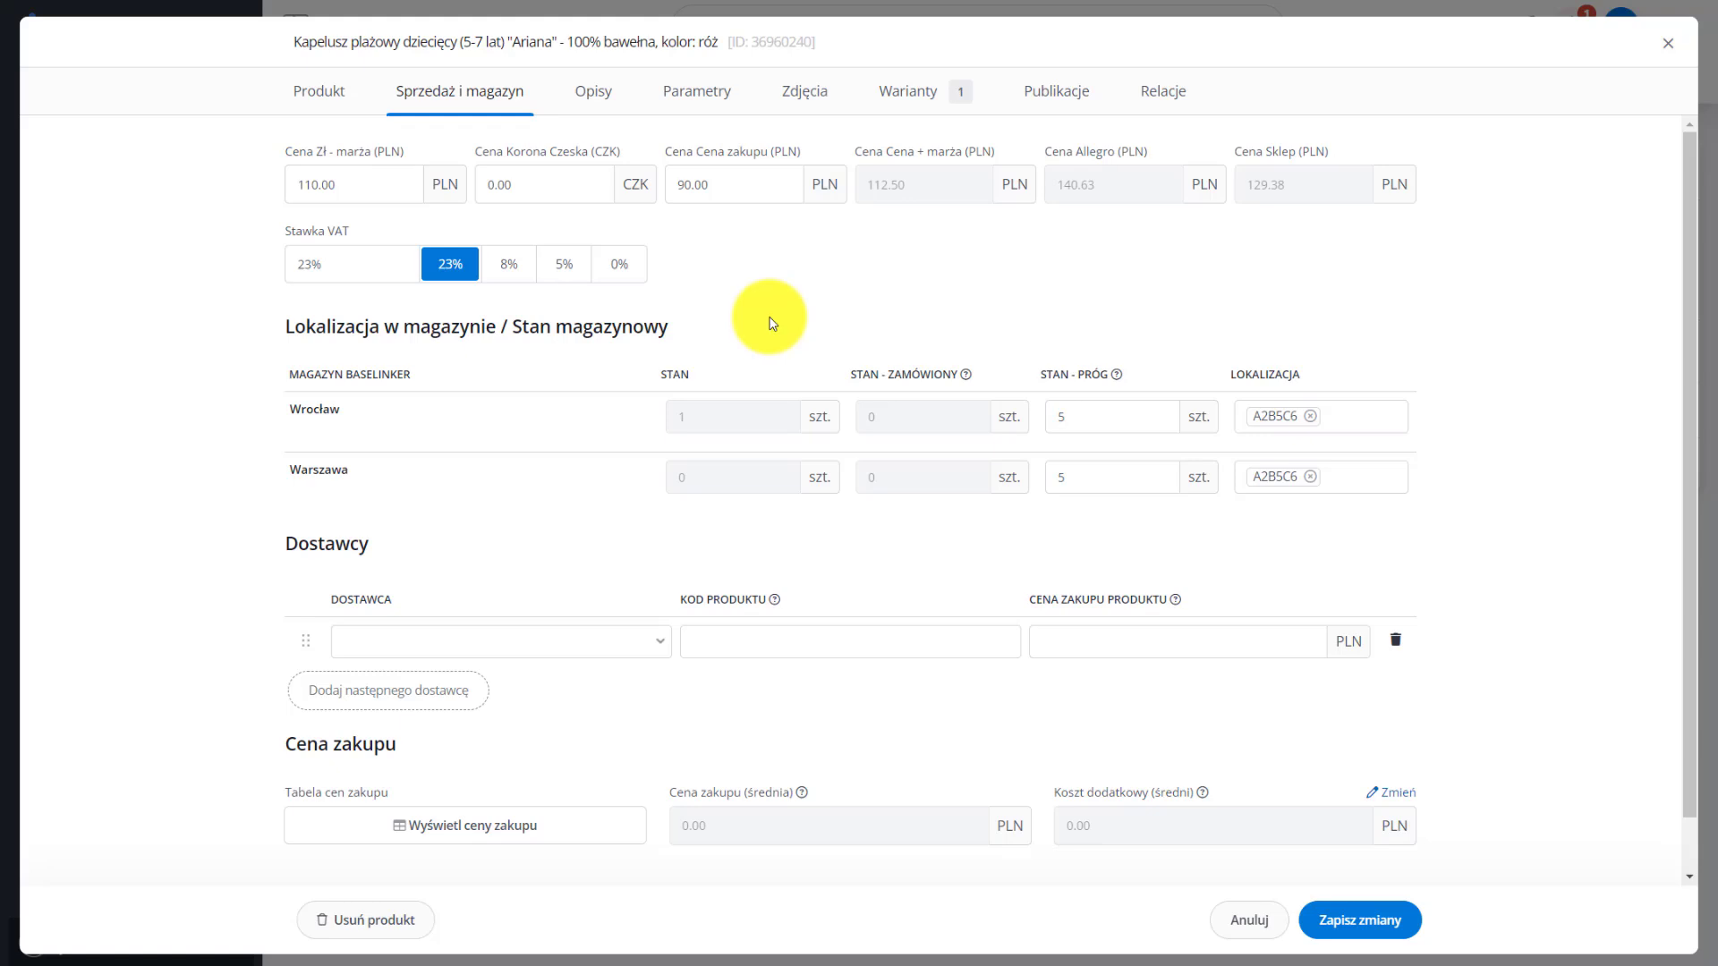
pyautogui.moveTo(653, 147); pyautogui.dragTo(805, 153)
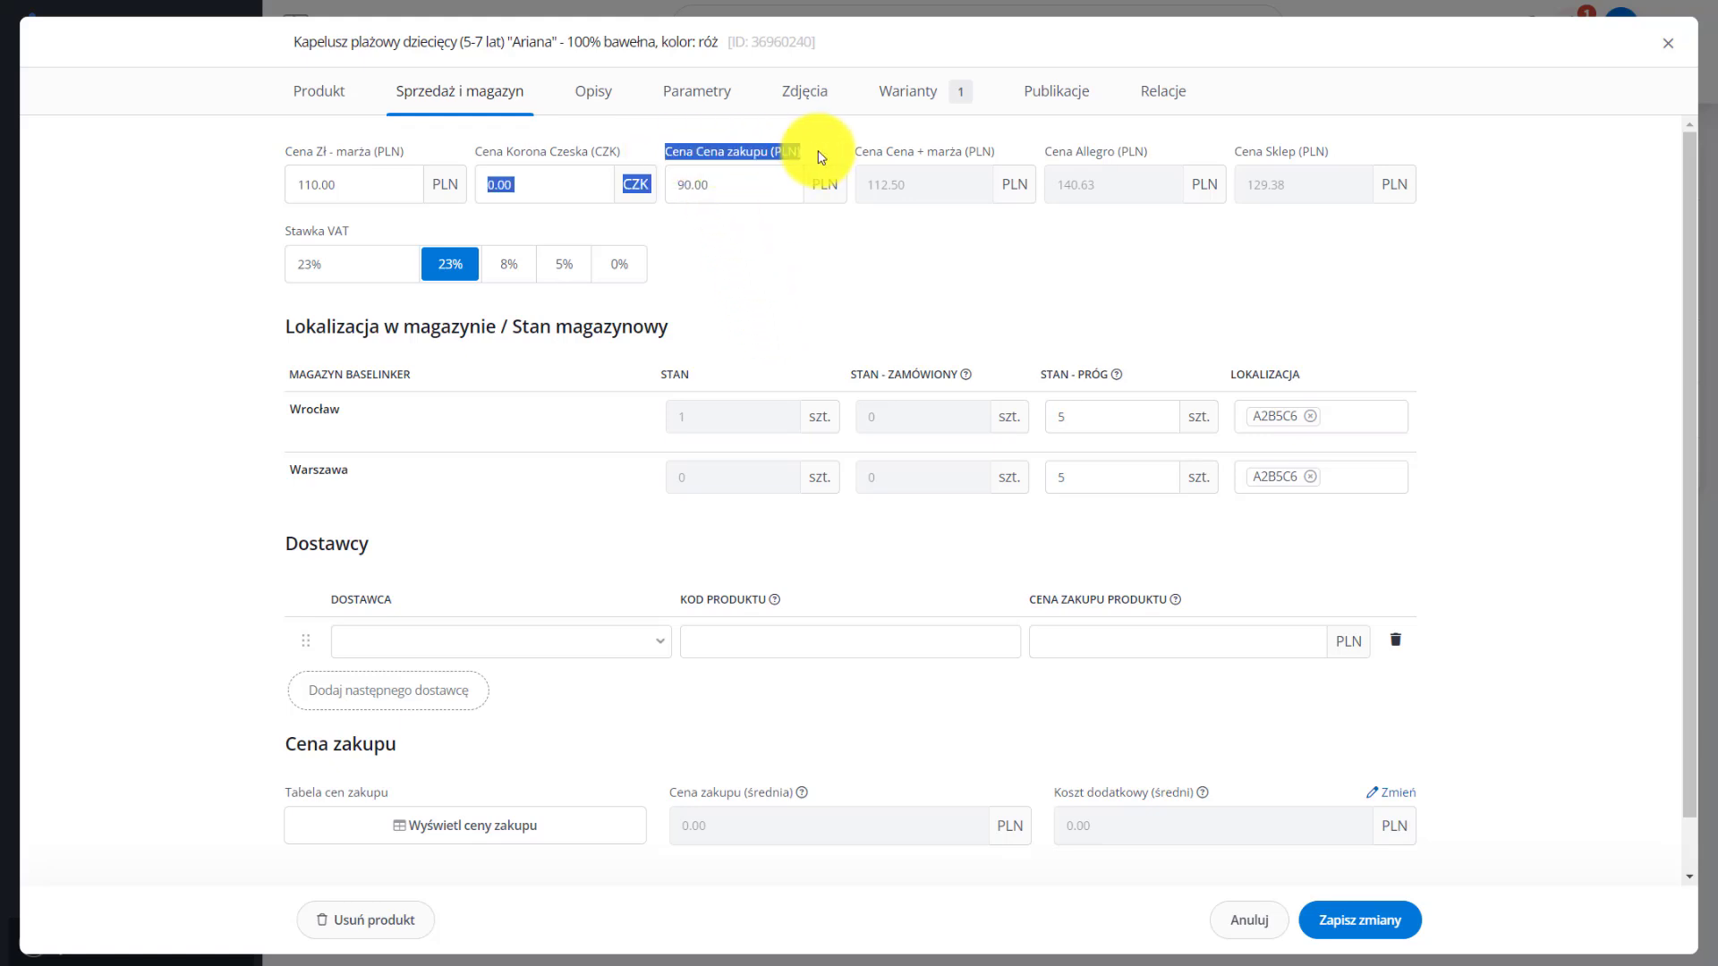
pyautogui.click(802, 279)
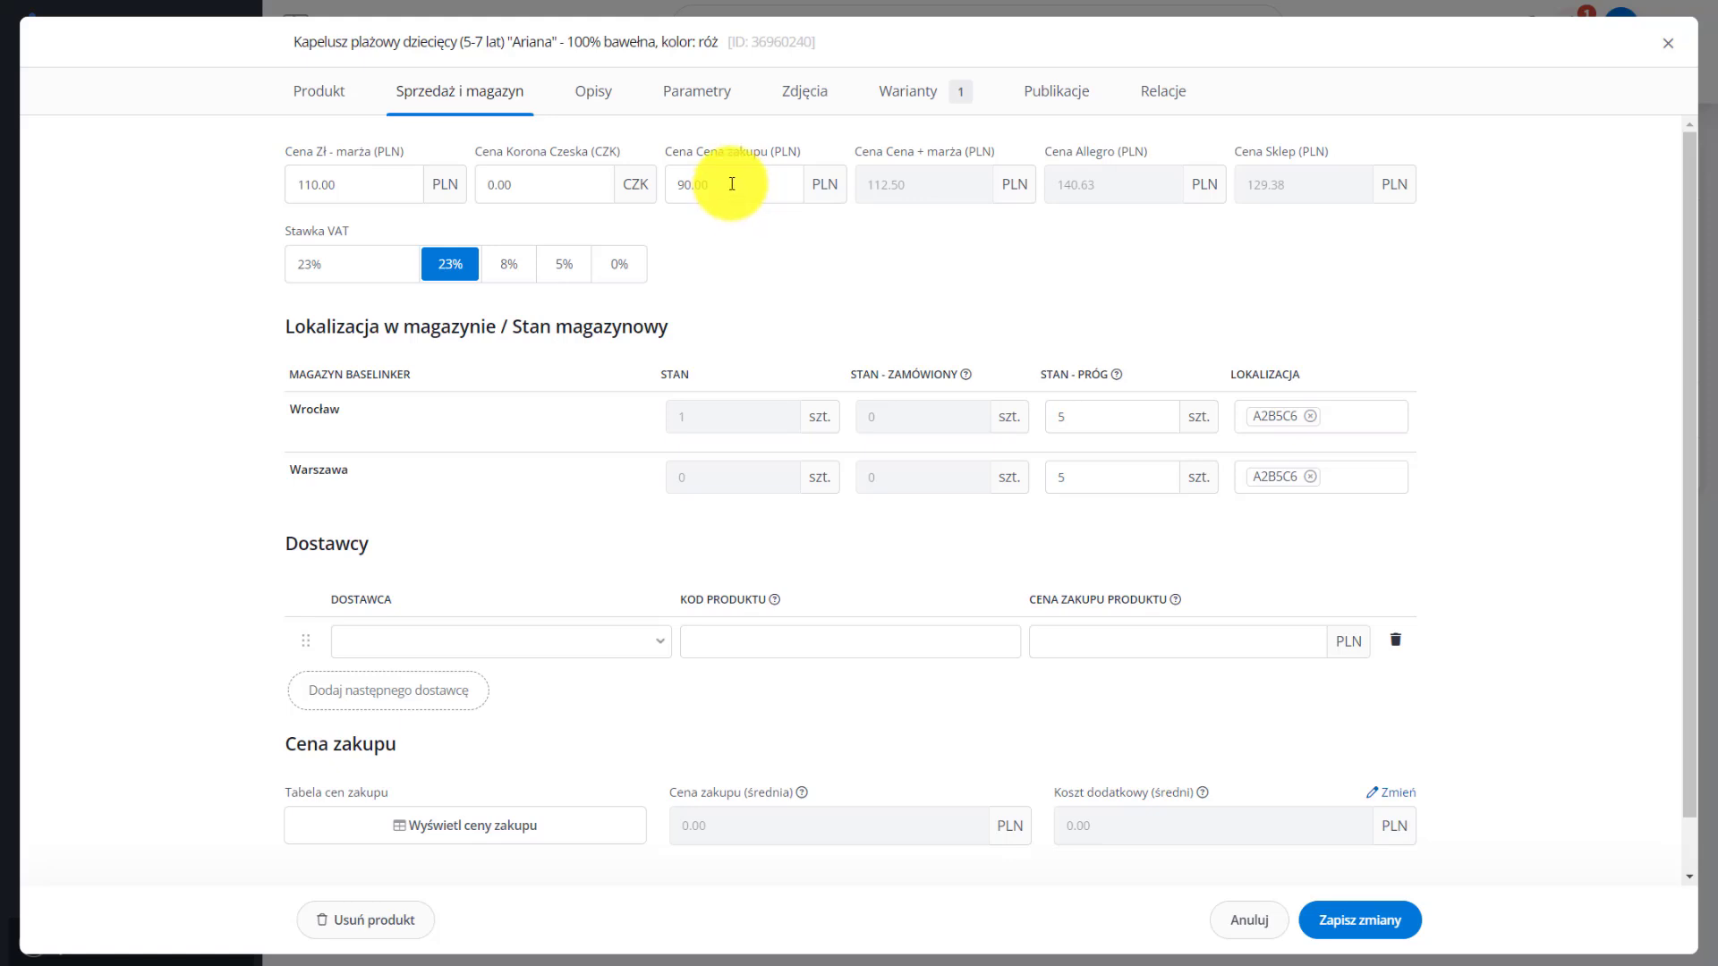
pyautogui.click(1668, 44)
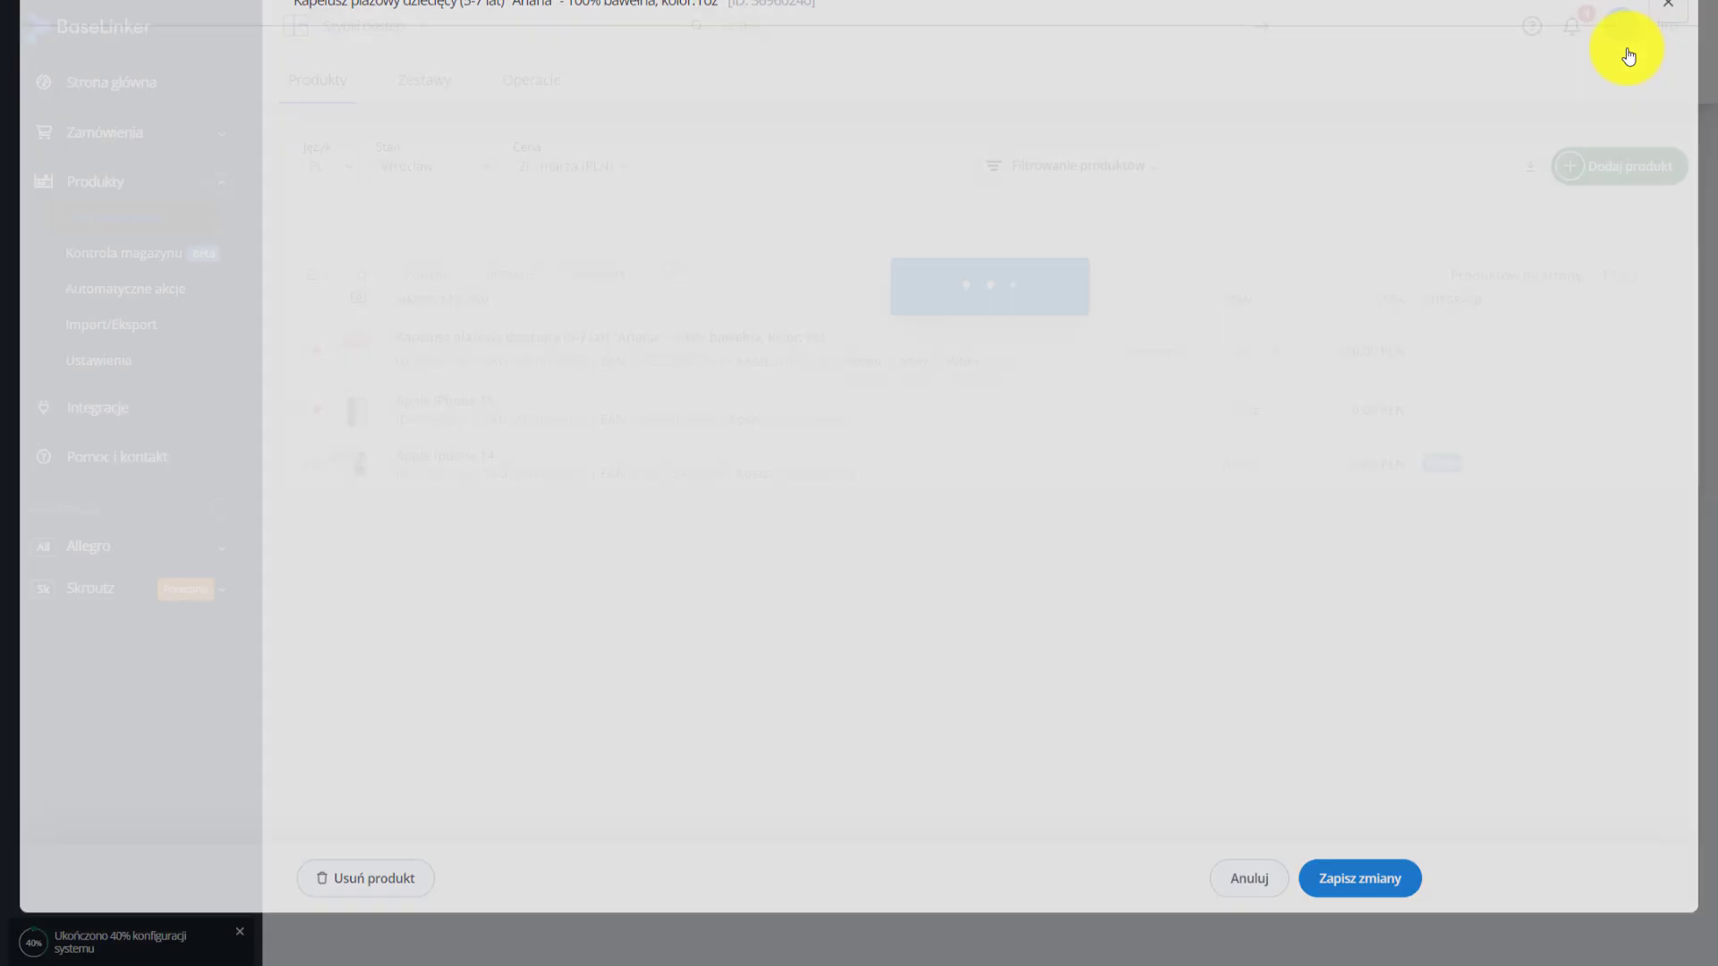
# Open the product export page and examine the available formats, including "BL - Produkty - domyślny CSV (kopia)"
pyautogui.click(131, 325)
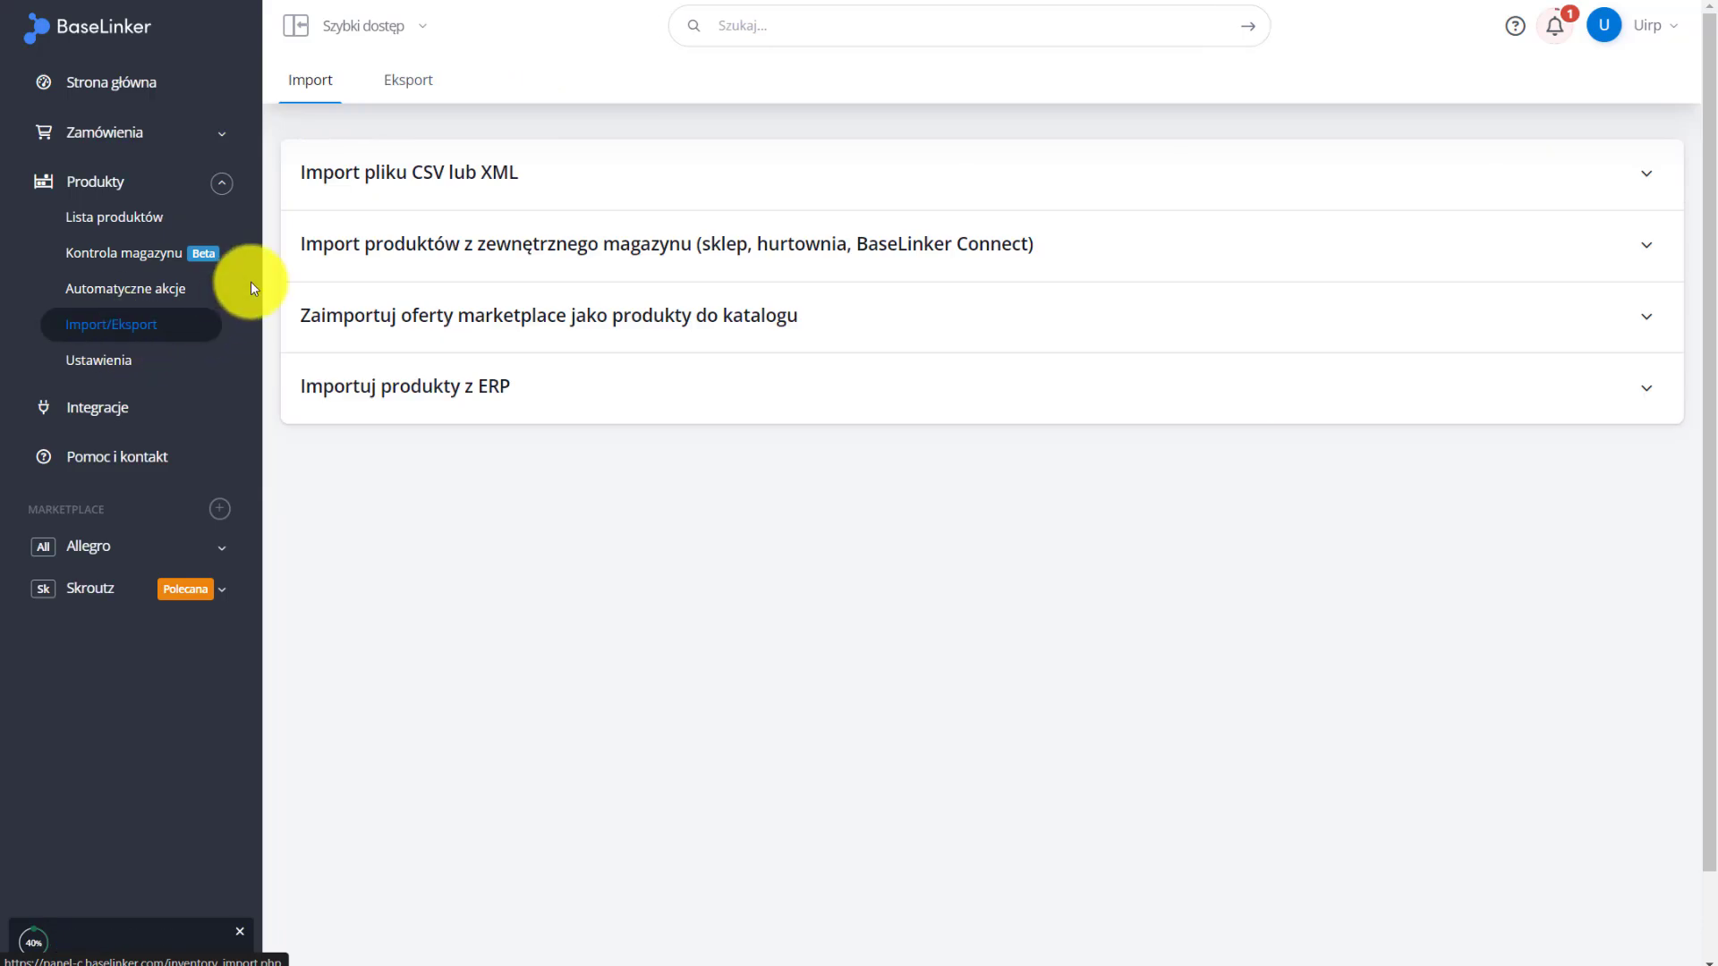
pyautogui.click(410, 82)
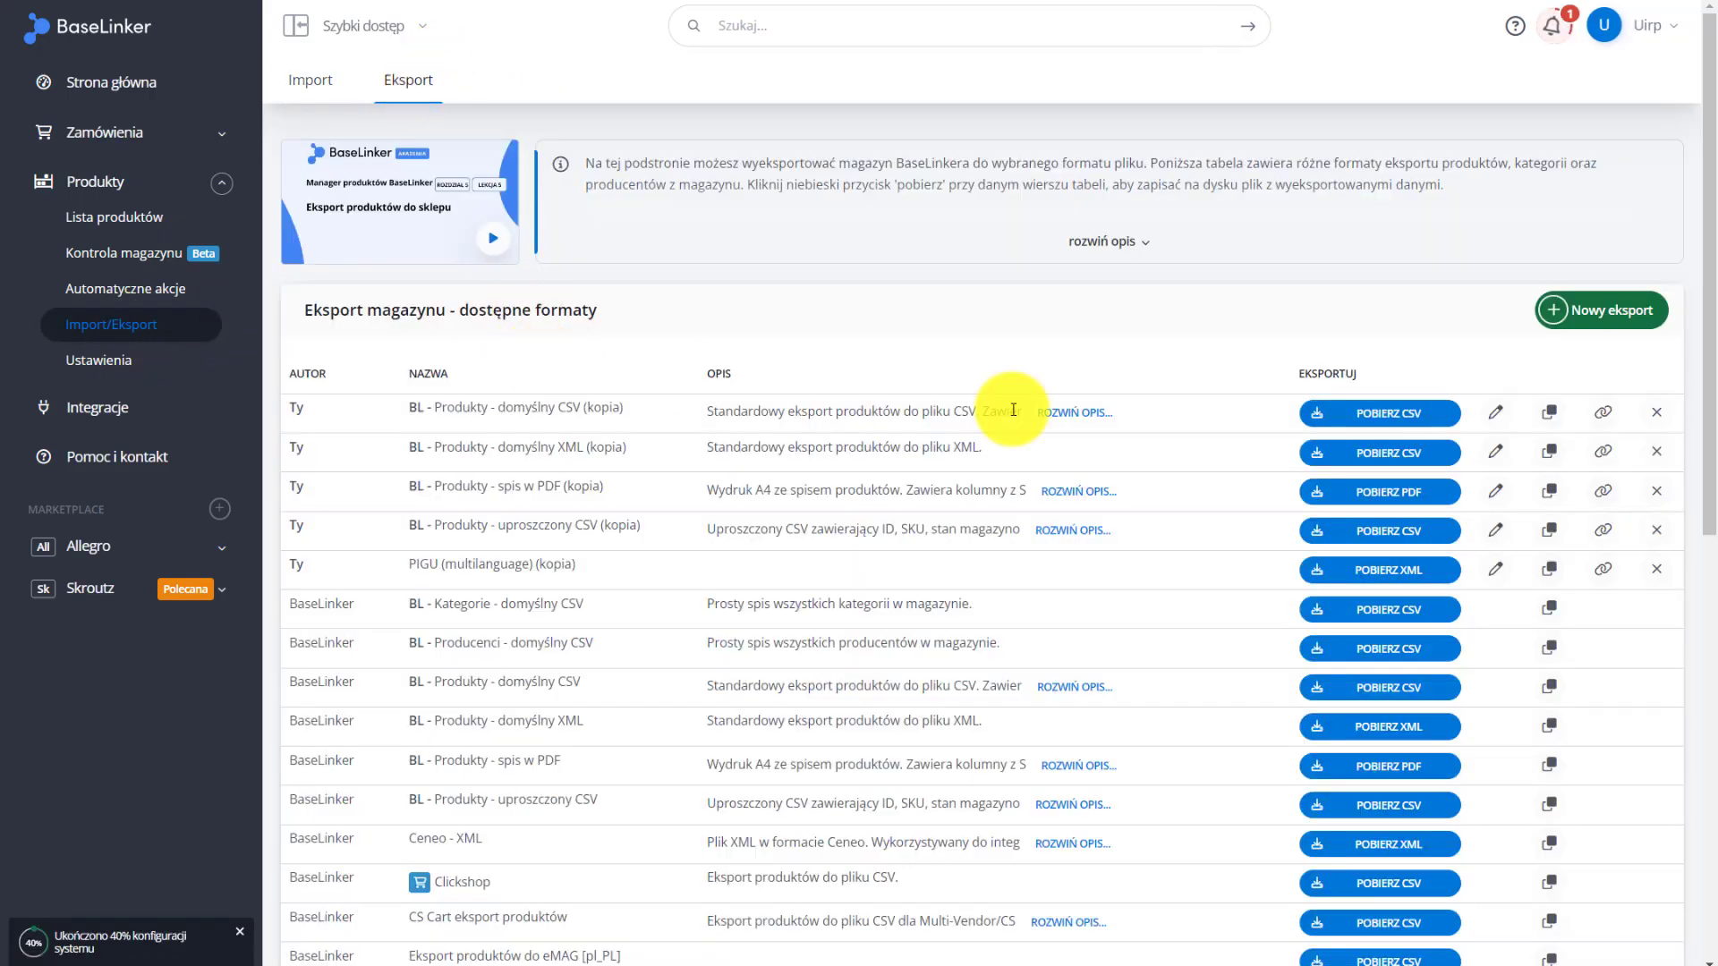
pyautogui.scroll(-1, 810, 250)
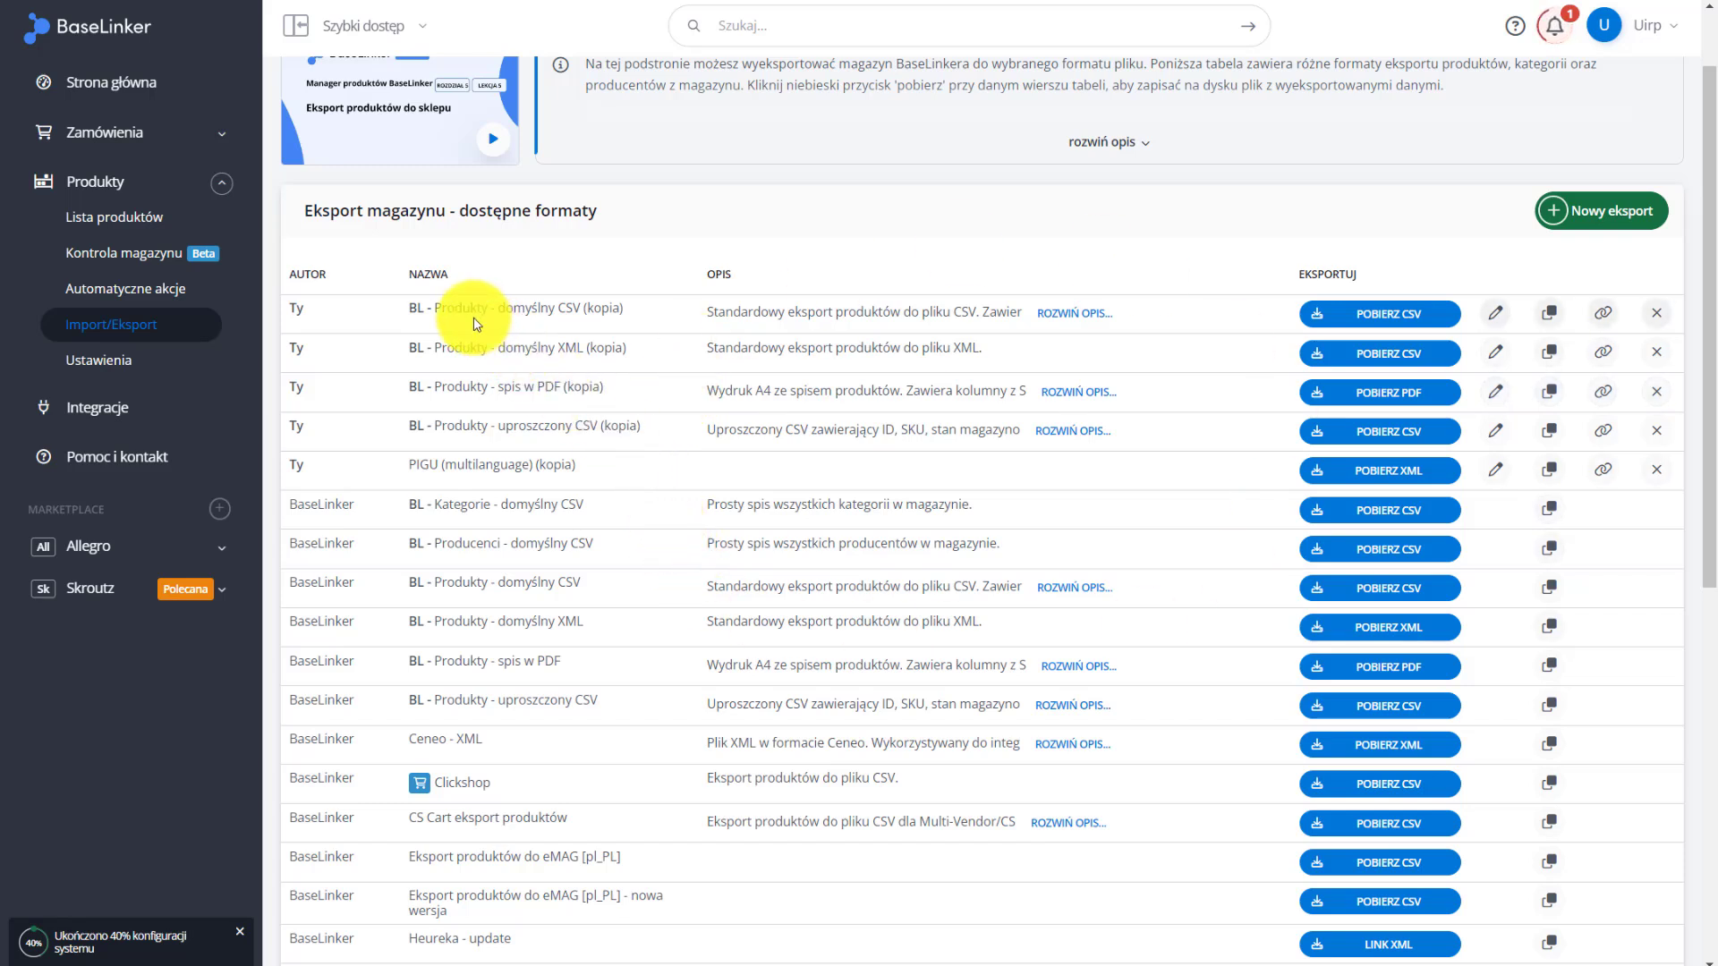
pyautogui.moveTo(438, 303); pyautogui.dragTo(642, 304)
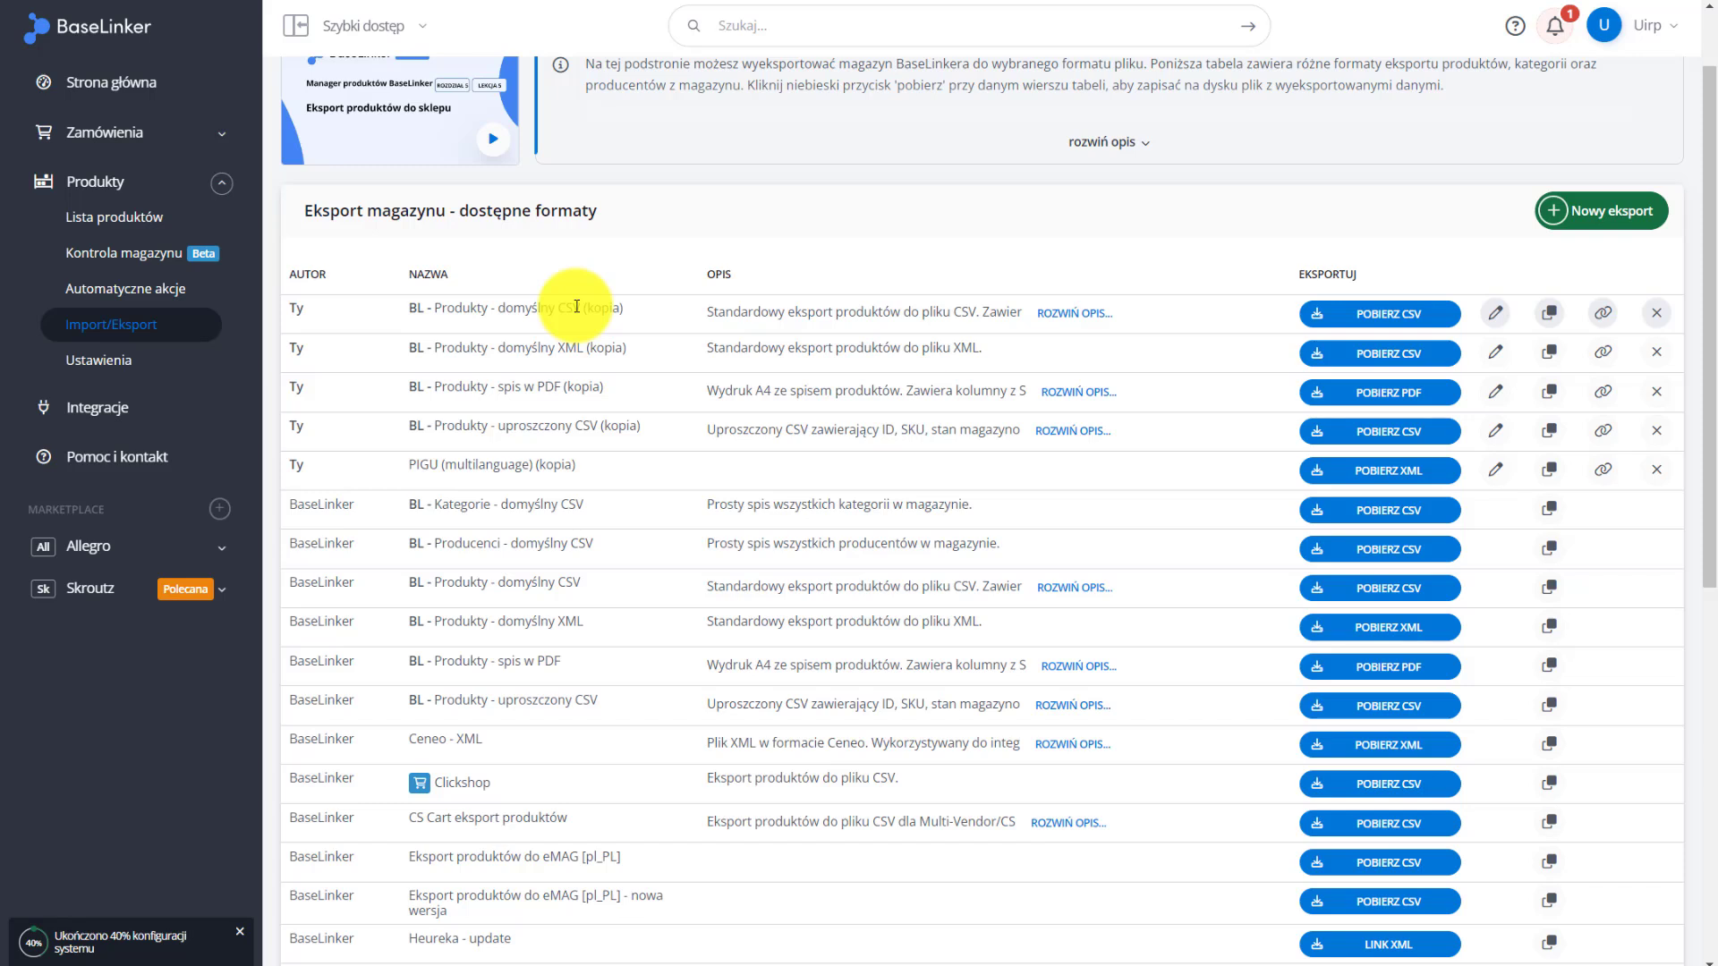
# Return to the product list and reopen the "Ariana" beach hat's sales and warehouse details
pyautogui.click(201, 229)
pyautogui.click(586, 347)
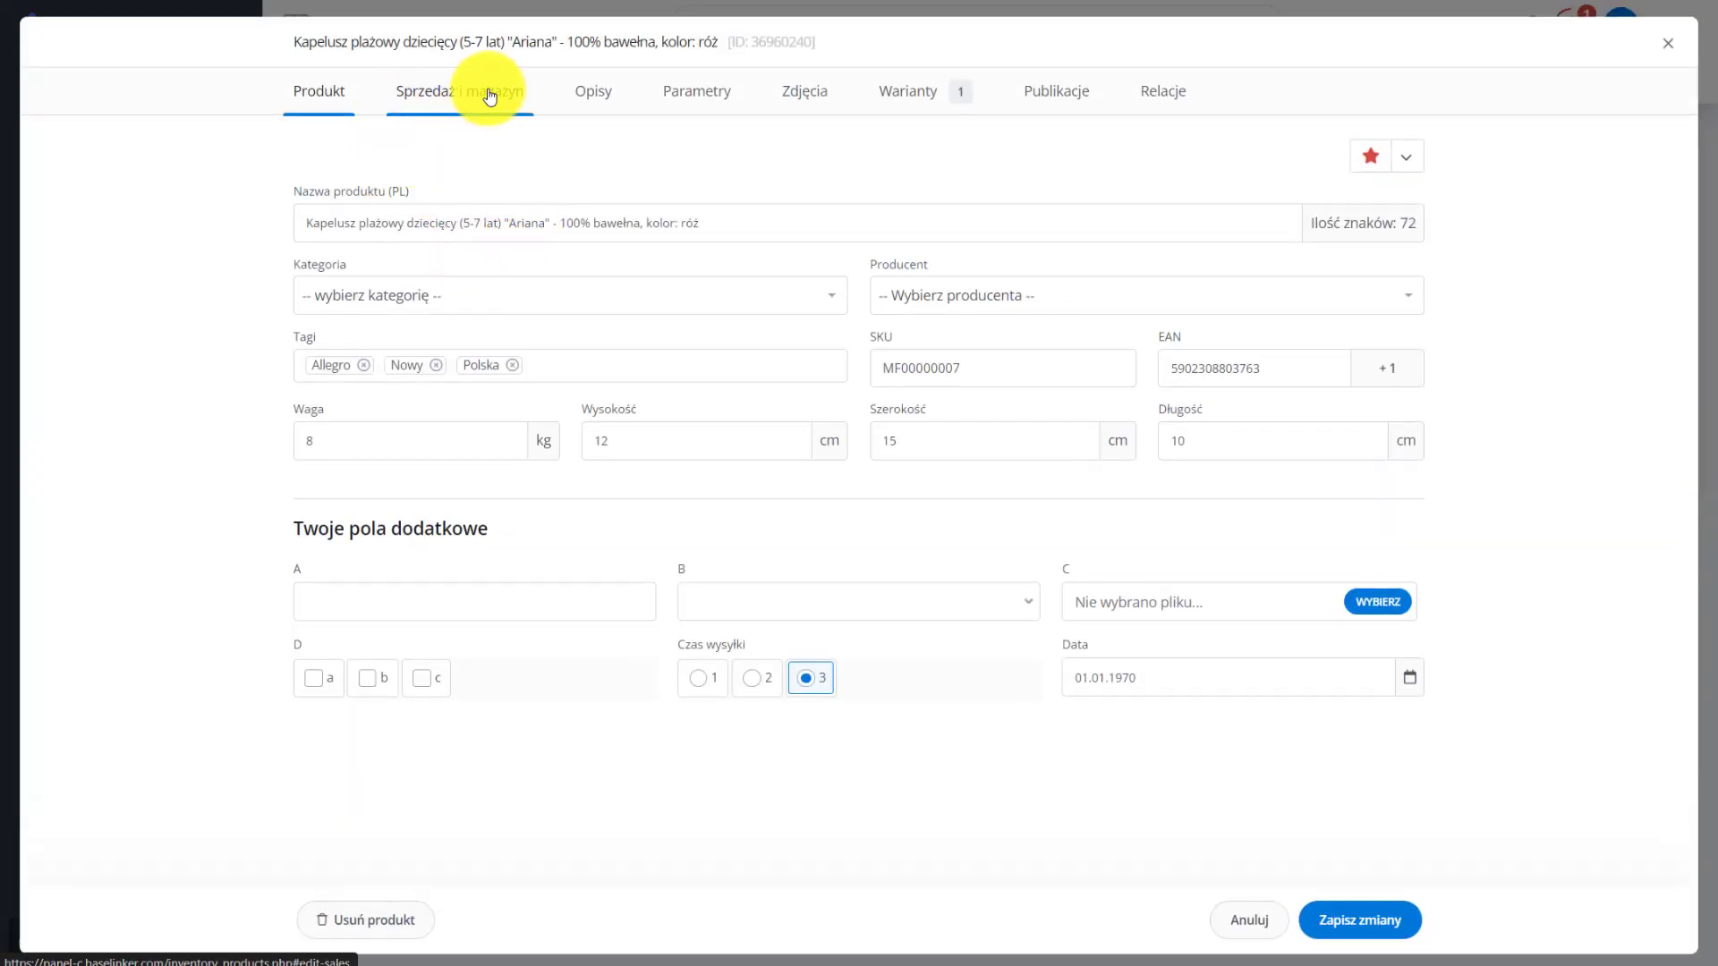
pyautogui.click(490, 92)
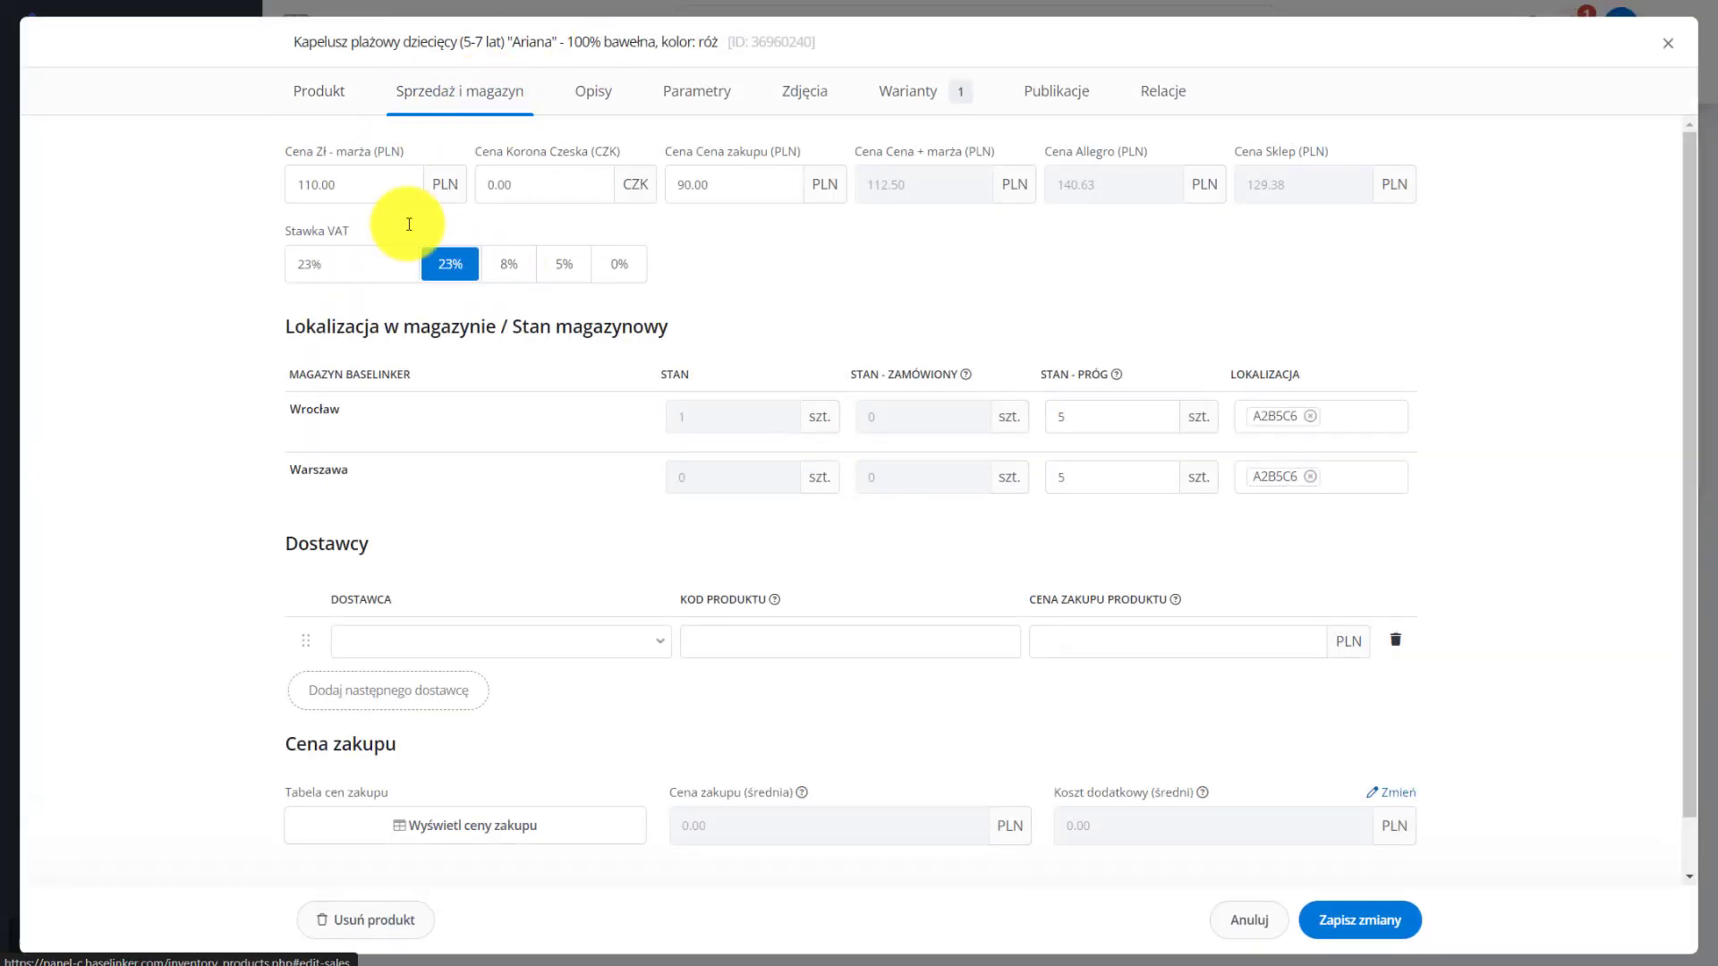